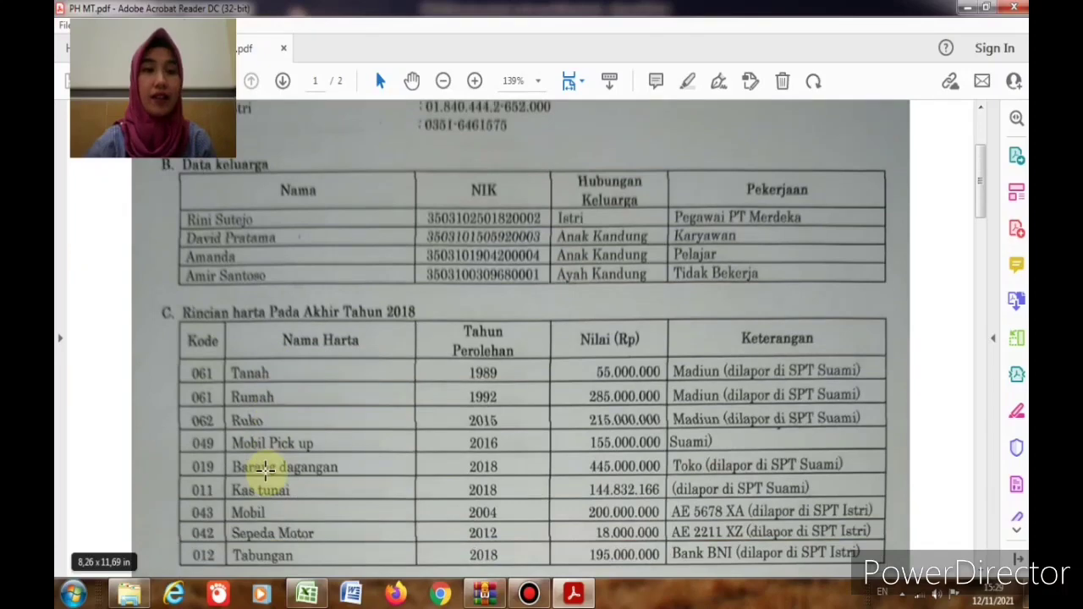
- Read page 1 of the case PDF: family data, 2018 assets, debts, income details, PPh 23 withholding slips and the instructions
scroll(265, 472, "down", 5)
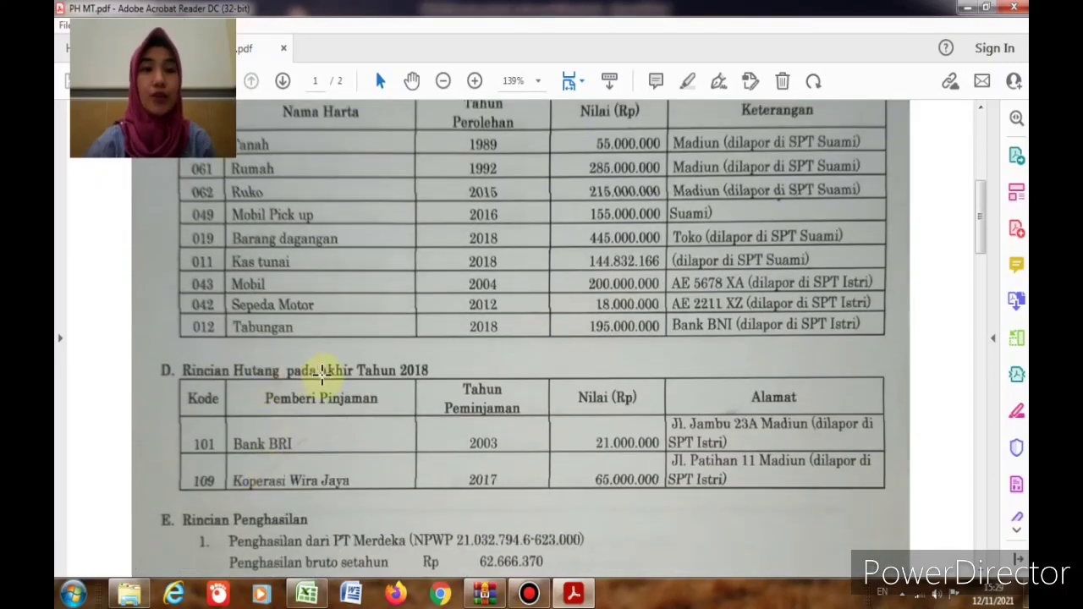
scroll(321, 378, "down", 3)
scroll(321, 381, "down", 2)
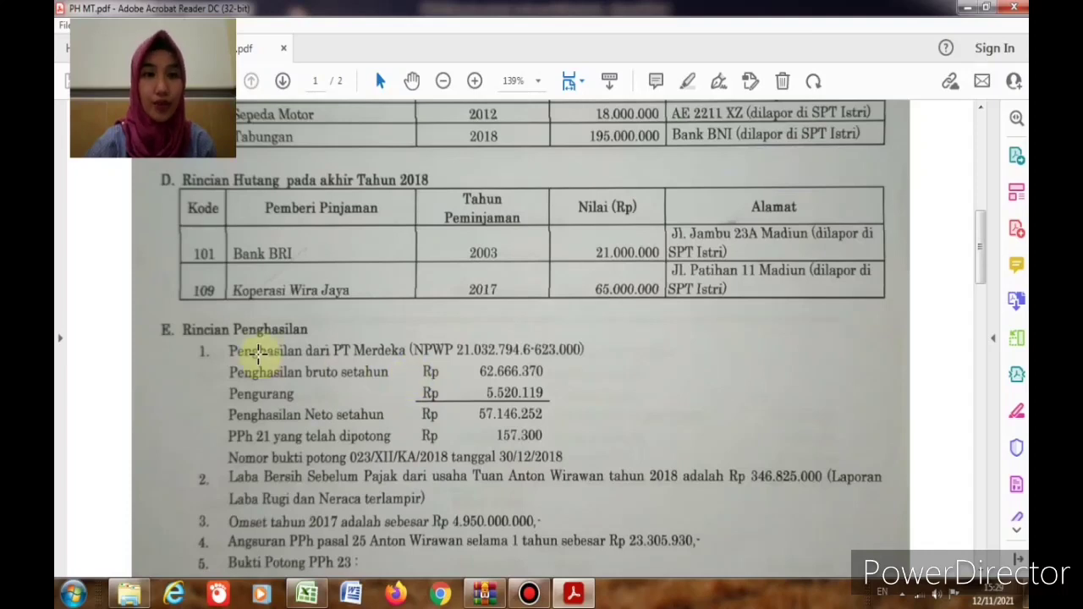
scroll(367, 370, "up", 1)
scroll(368, 370, "up", 5)
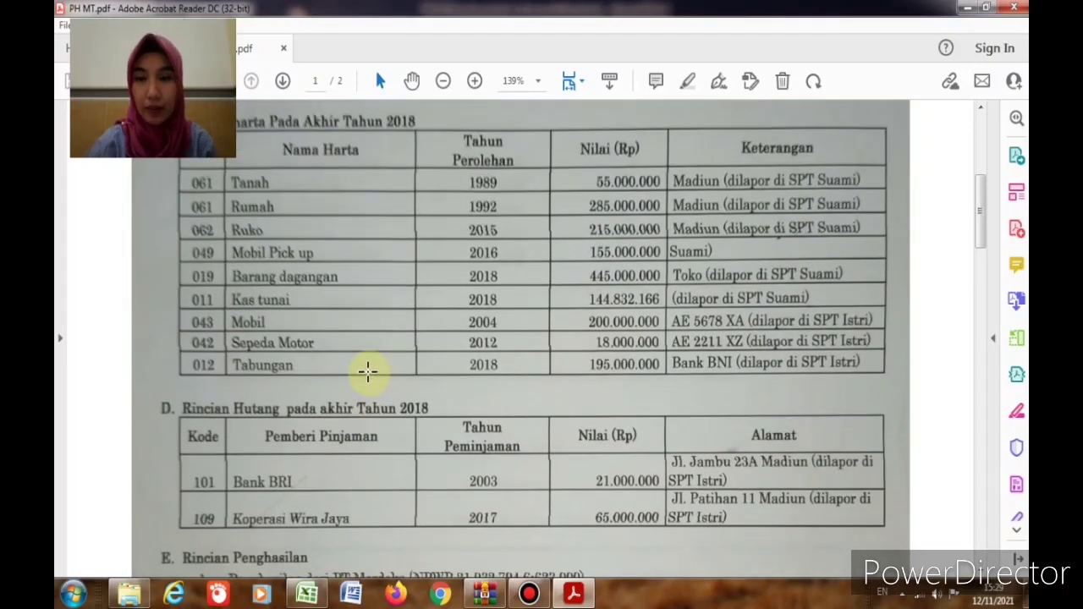
scroll(368, 370, "up", 4)
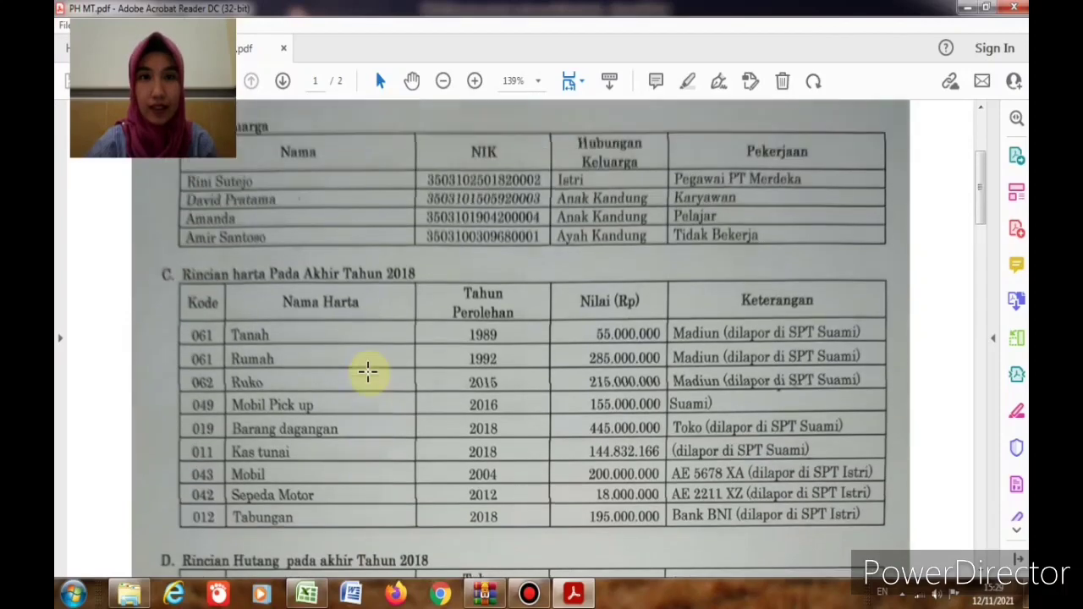
scroll(367, 370, "up", 1)
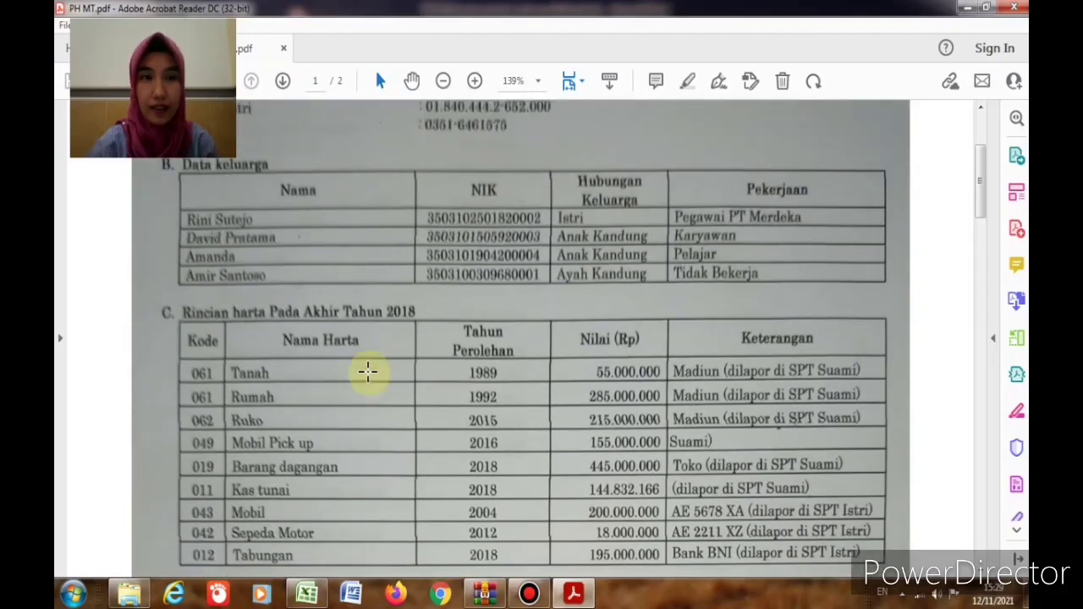
scroll(368, 377, "down", 11)
scroll(378, 475, "down", 2)
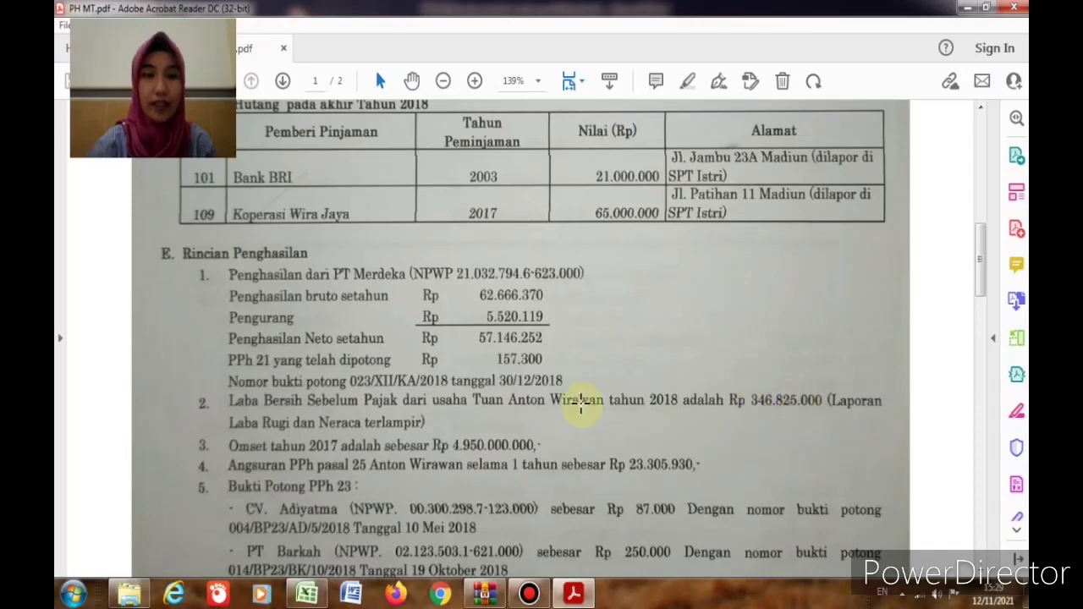
scroll(311, 455, "down", 2)
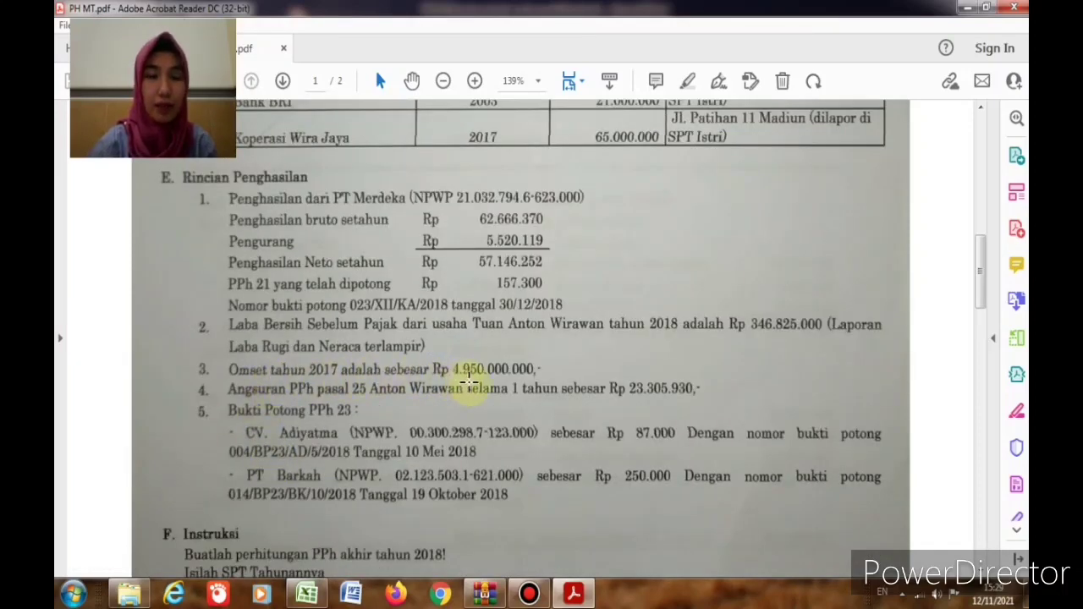
scroll(275, 398, "down", 2)
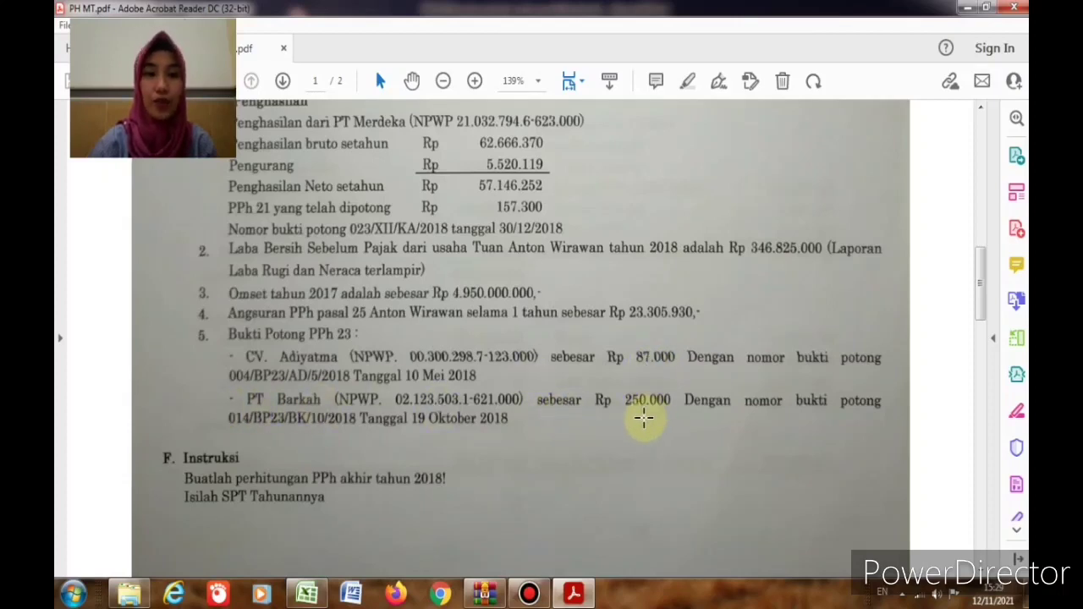
scroll(639, 419, "down", 2)
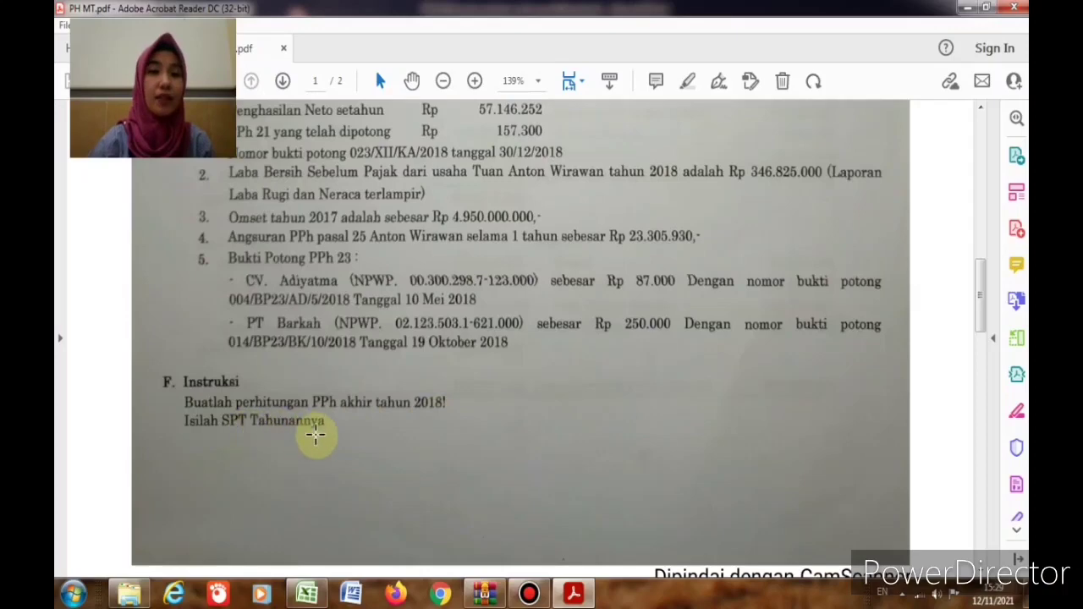
- Read the 2018 income statement (Laporan Laba Rugi) and balance sheet (Neraca) on page 2 of the case PDF
scroll(315, 434, "down", 15)
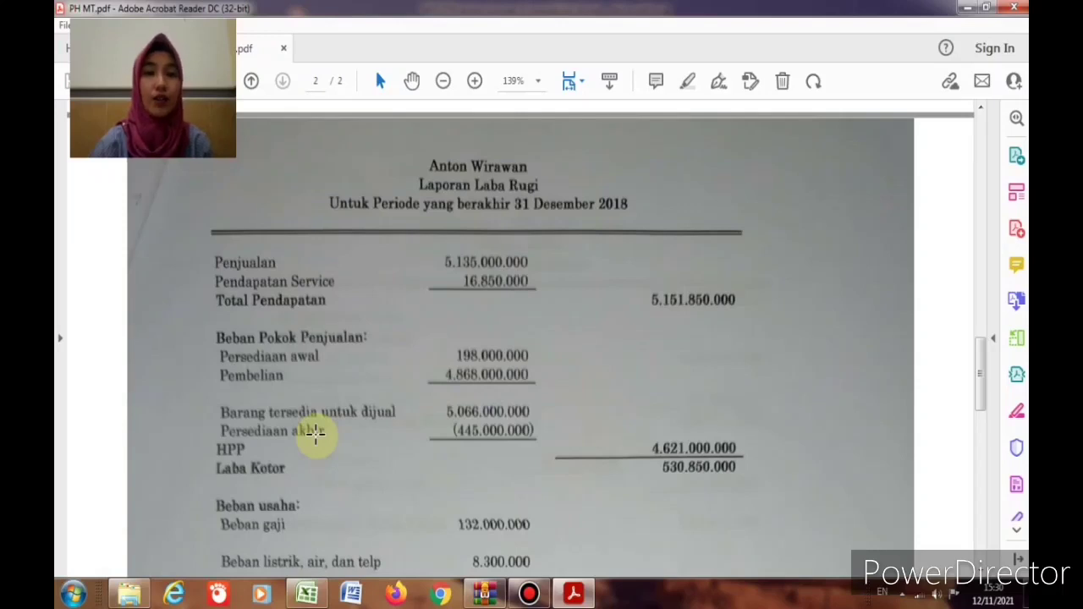
scroll(315, 435, "down", 8)
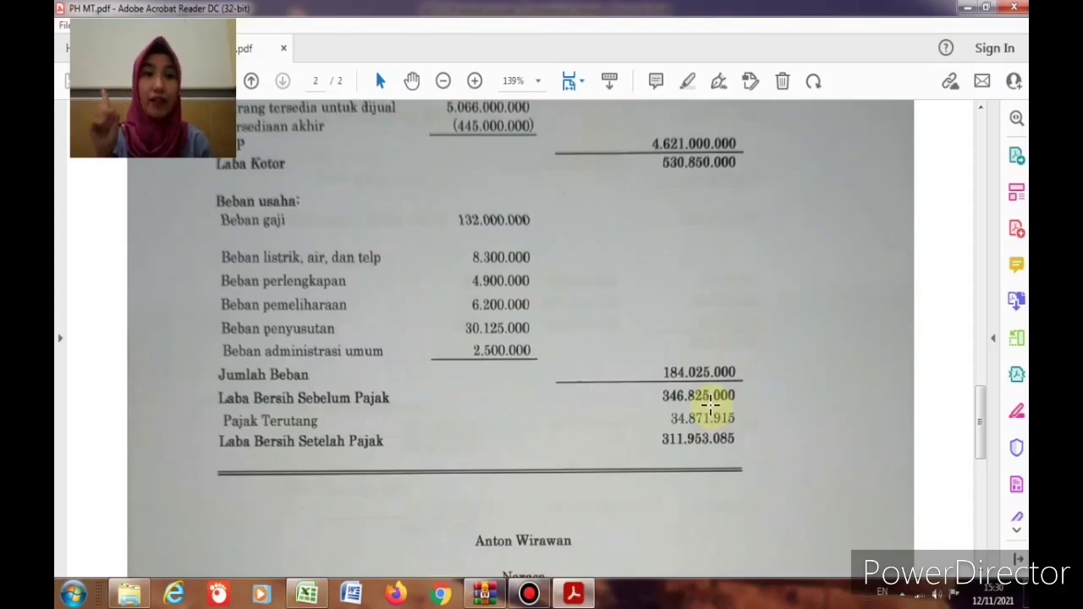
scroll(711, 404, "down", 6)
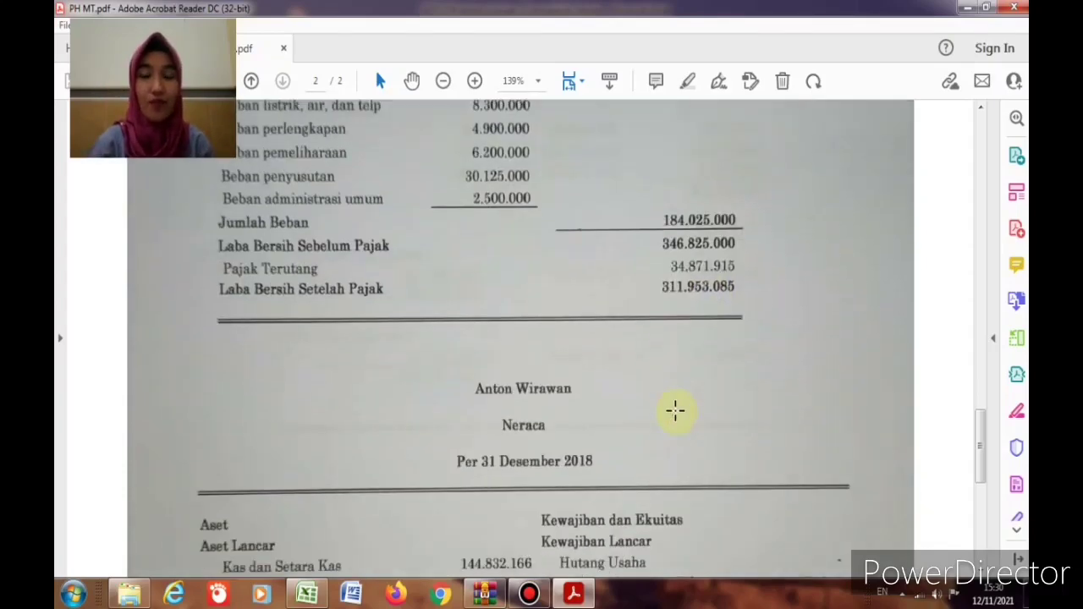
scroll(658, 412, "down", 4)
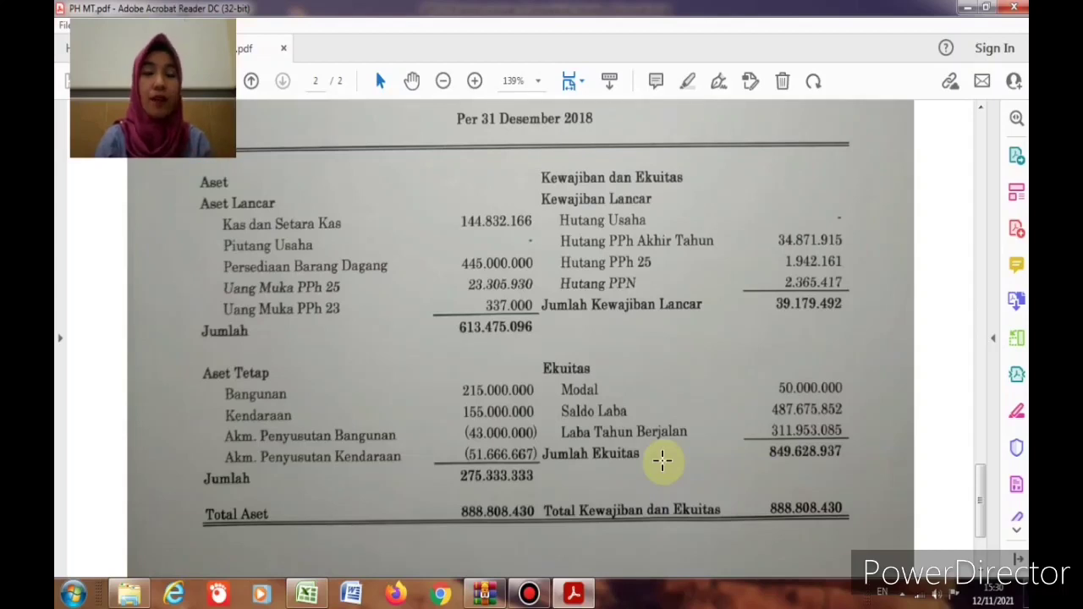
scroll(663, 461, "up", 3)
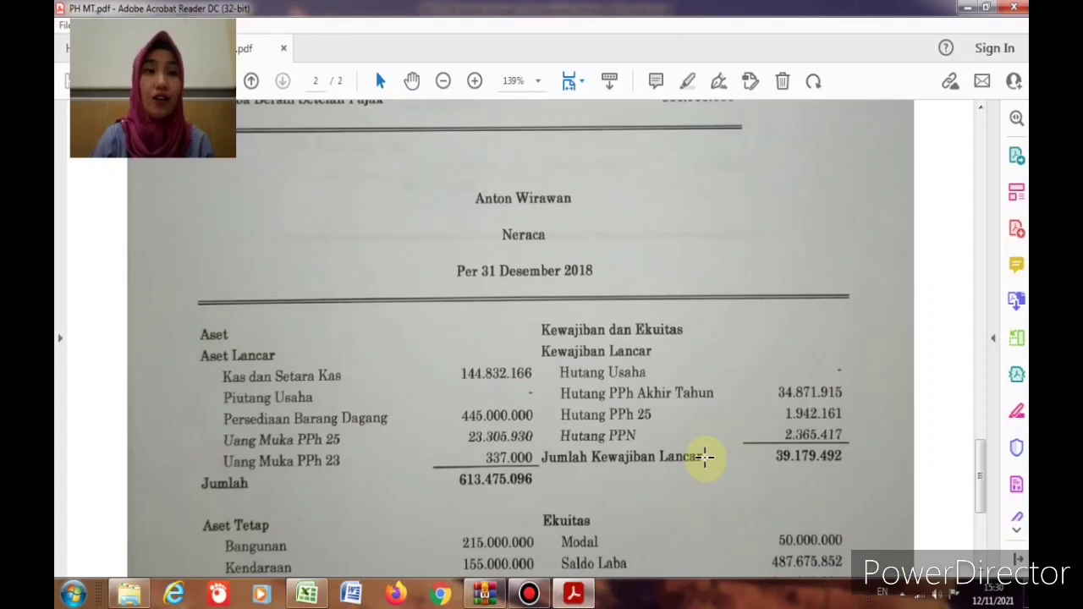
scroll(715, 482, "up", 5)
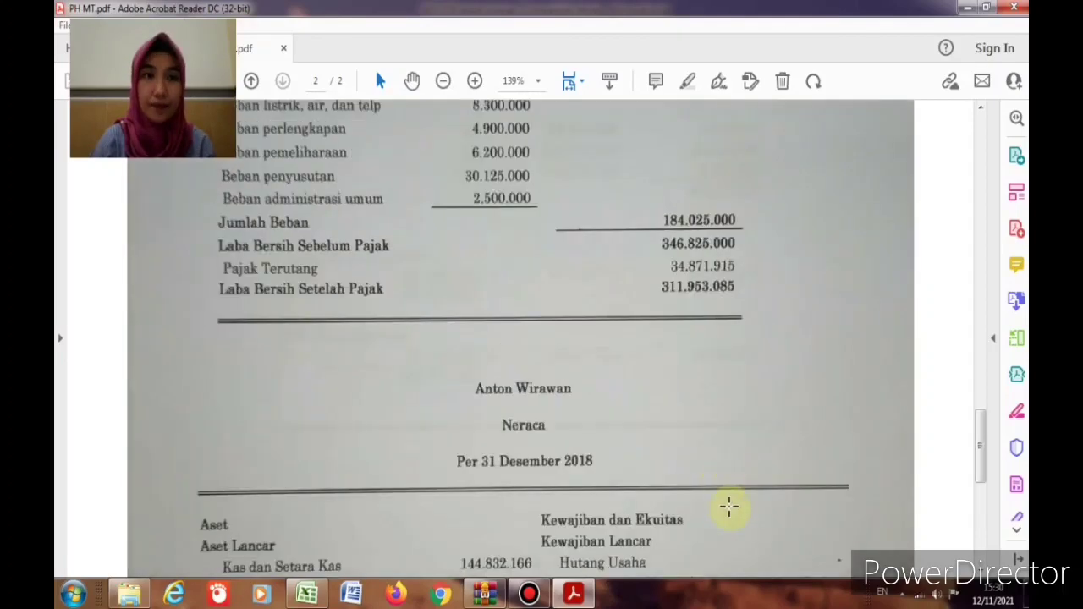
- Switch to the SPT 1770 Excel workbook and examine the Sheet2 tax calculation, including the formulas in H29 and H35
key("alt+Tab")
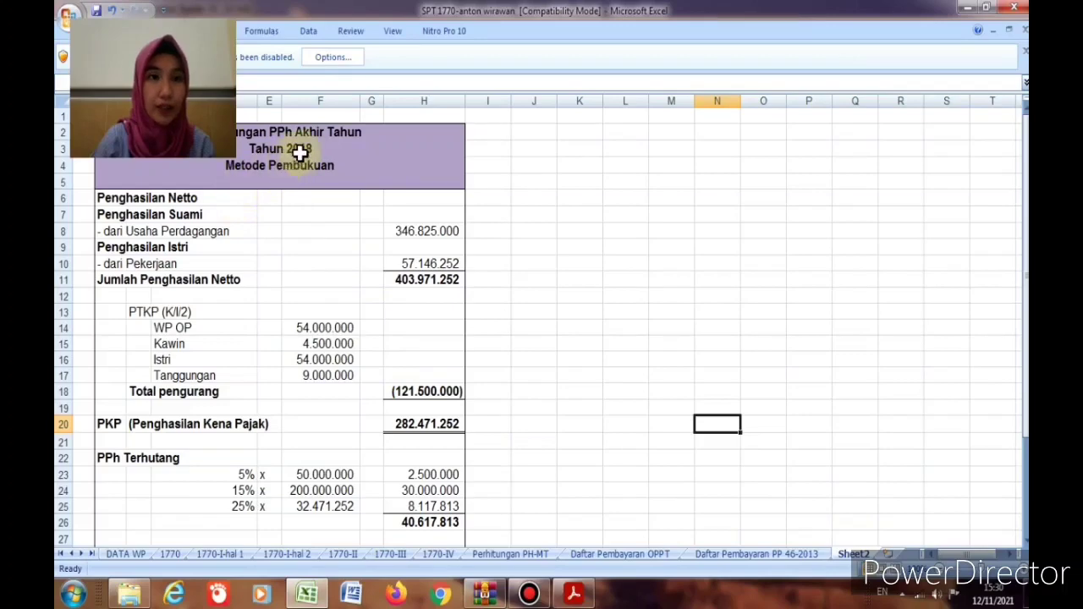
scroll(398, 307, "down", 3)
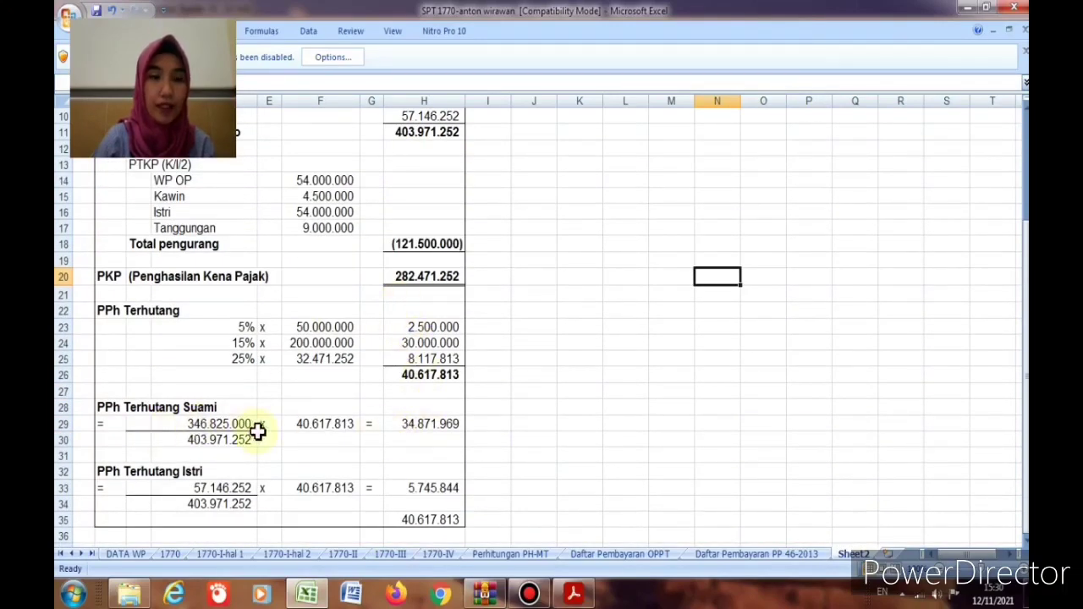
left_click(424, 425)
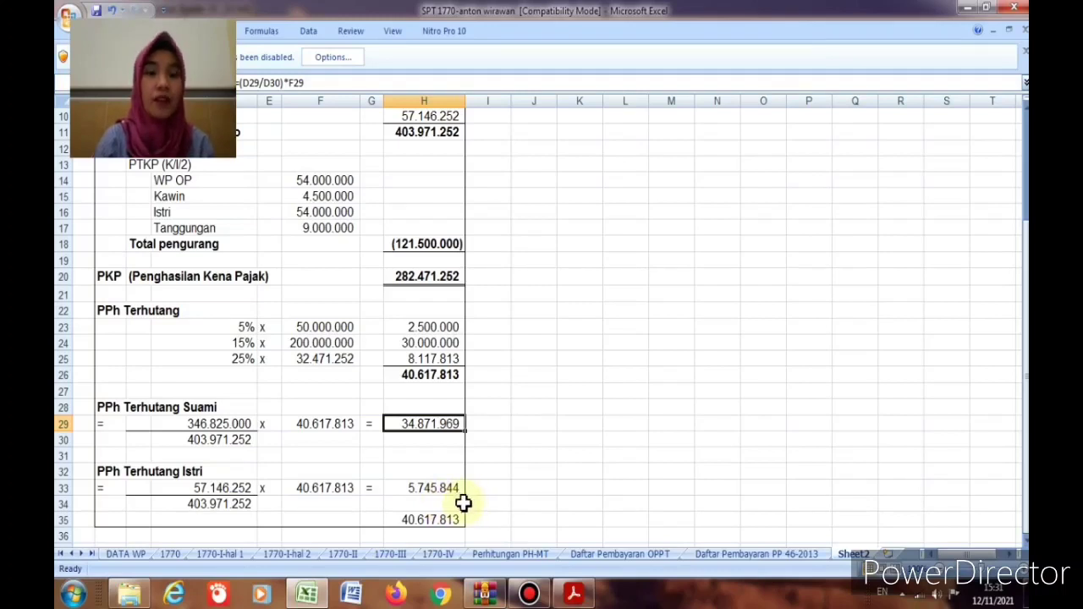
left_click(423, 519)
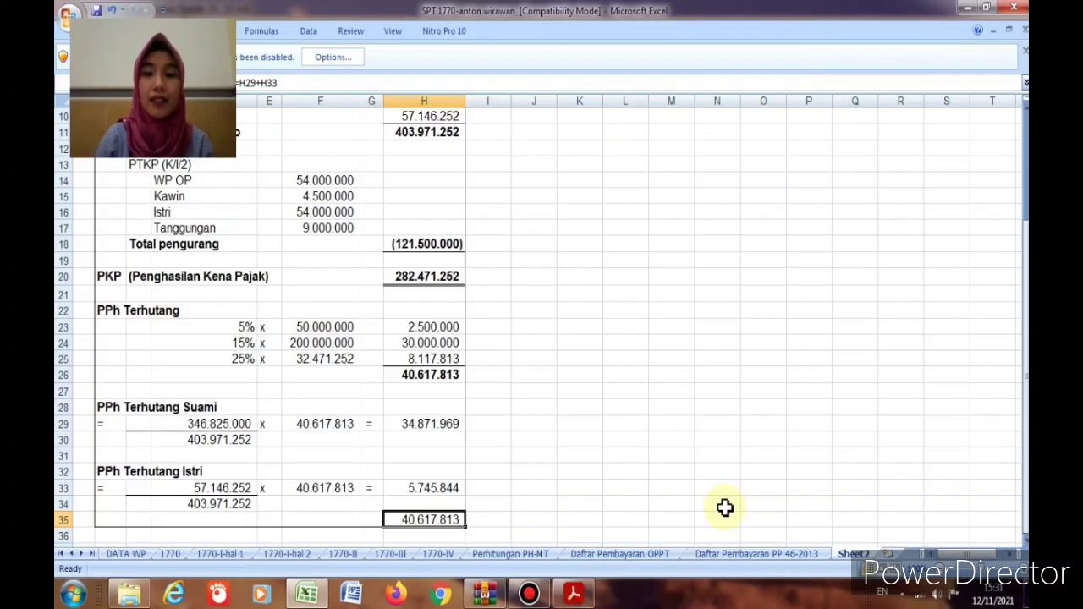
- In the Perhitungan PH-MT sheet, fill the husband's net business income in row A.1 with the formula =Sheet2!H8
left_click(523, 555)
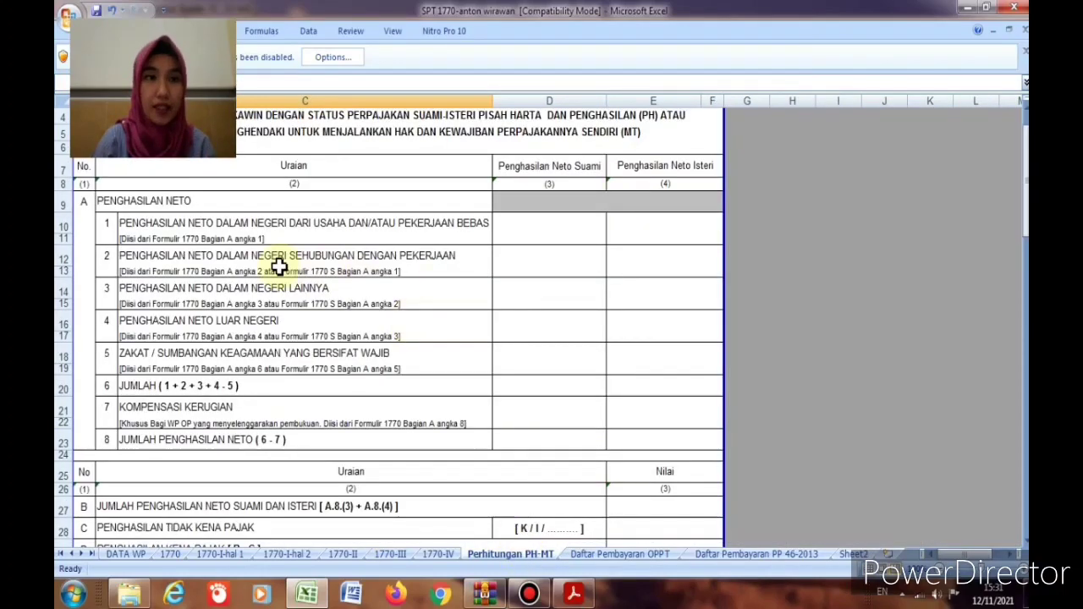
scroll(244, 330, "up", 1)
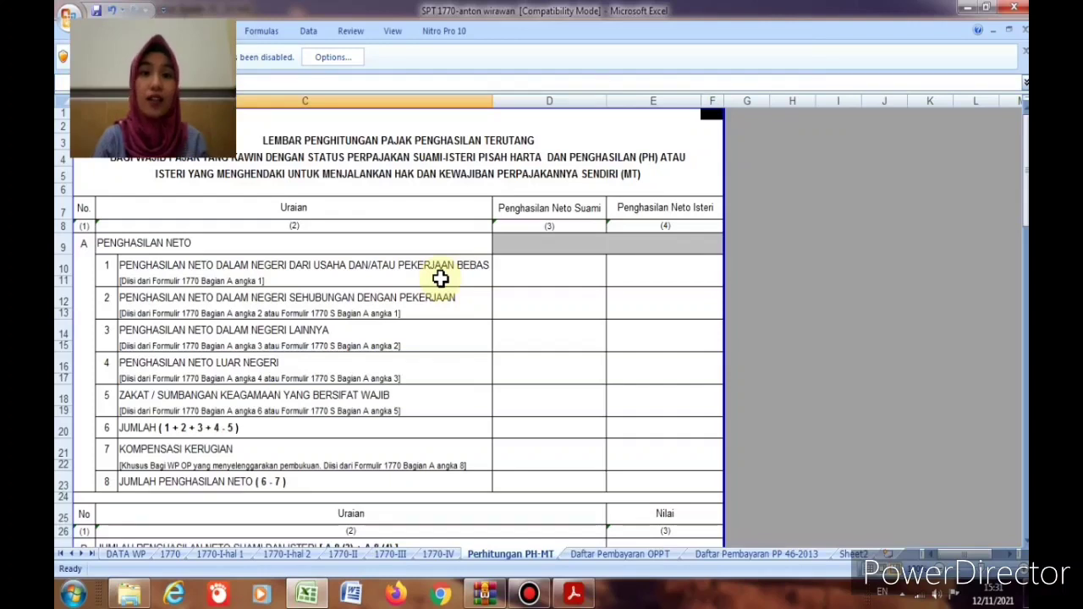
left_click(520, 268)
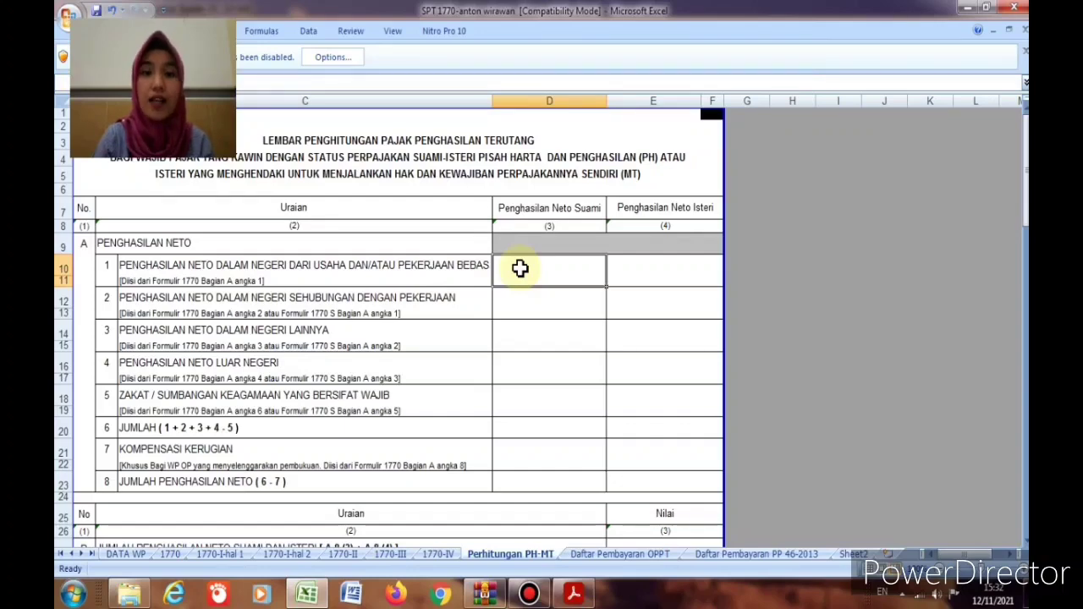
left_click(574, 595)
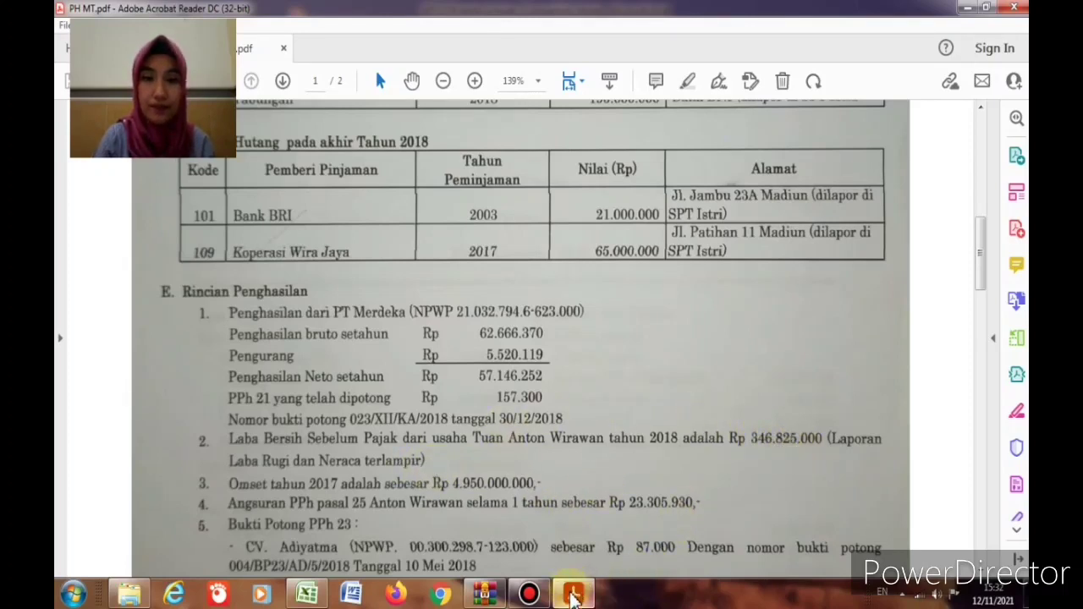
mouse_move(573, 597)
left_click(306, 595)
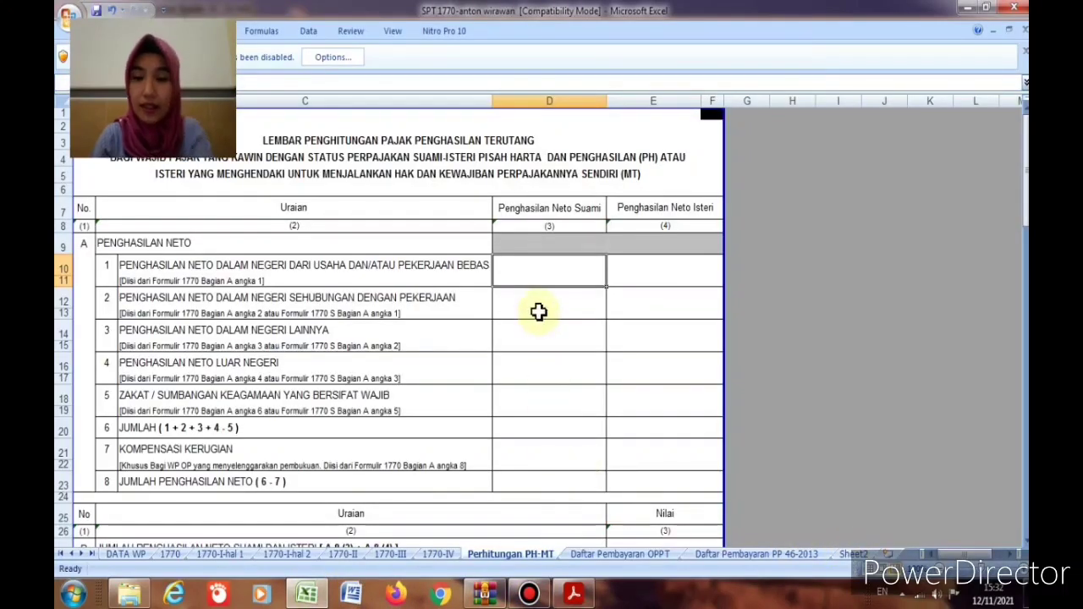
type("=")
left_click(853, 554)
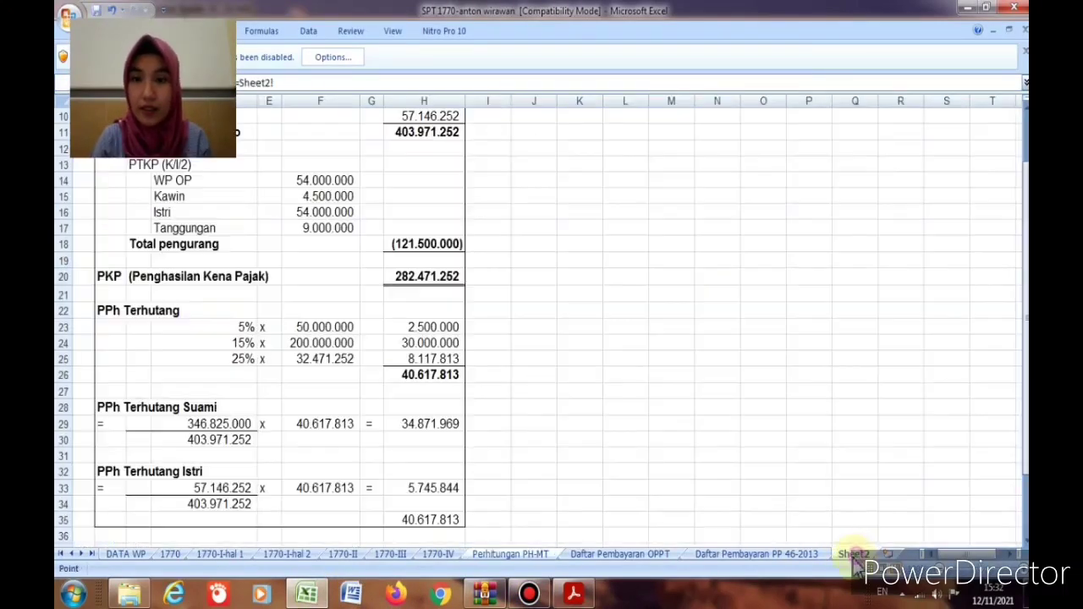
scroll(373, 169, "up", 2)
left_click(421, 183)
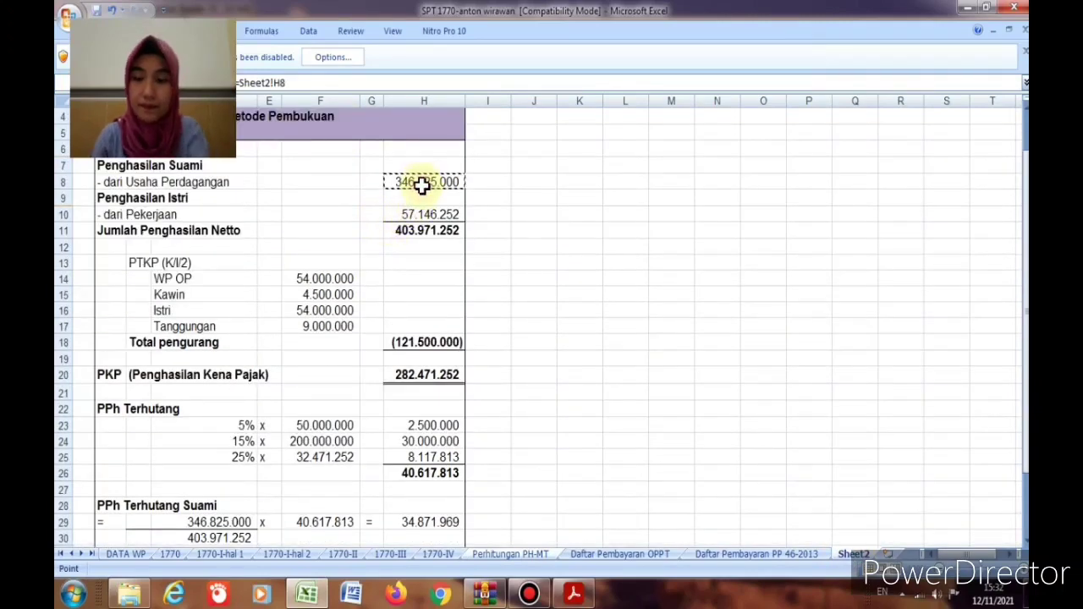
key("Return")
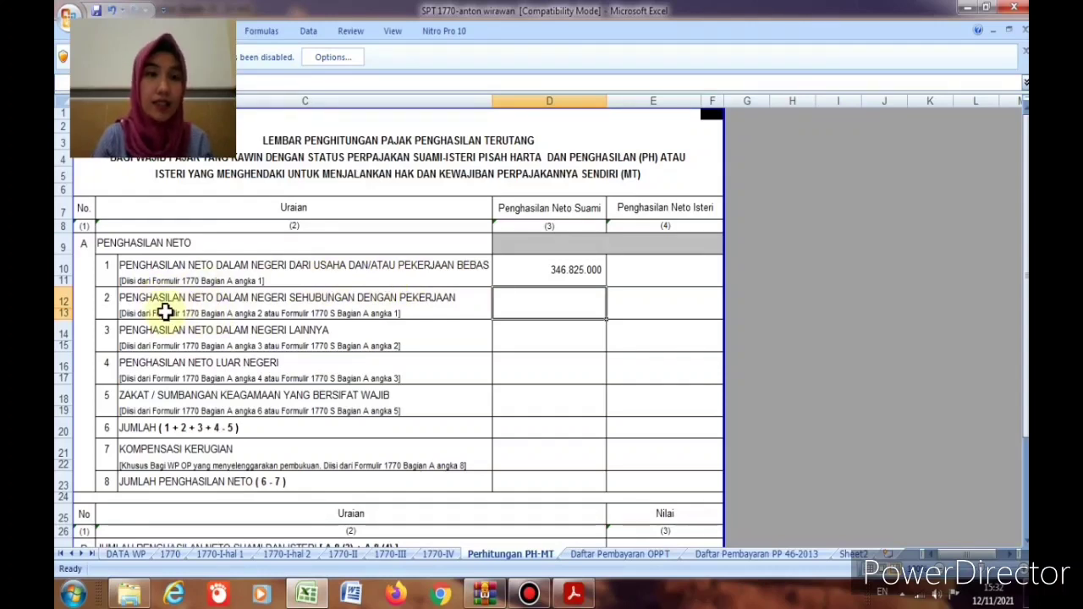
- Fill the wife's net employment income in row A.2 with the formula =Sheet2!H10
left_click(699, 312)
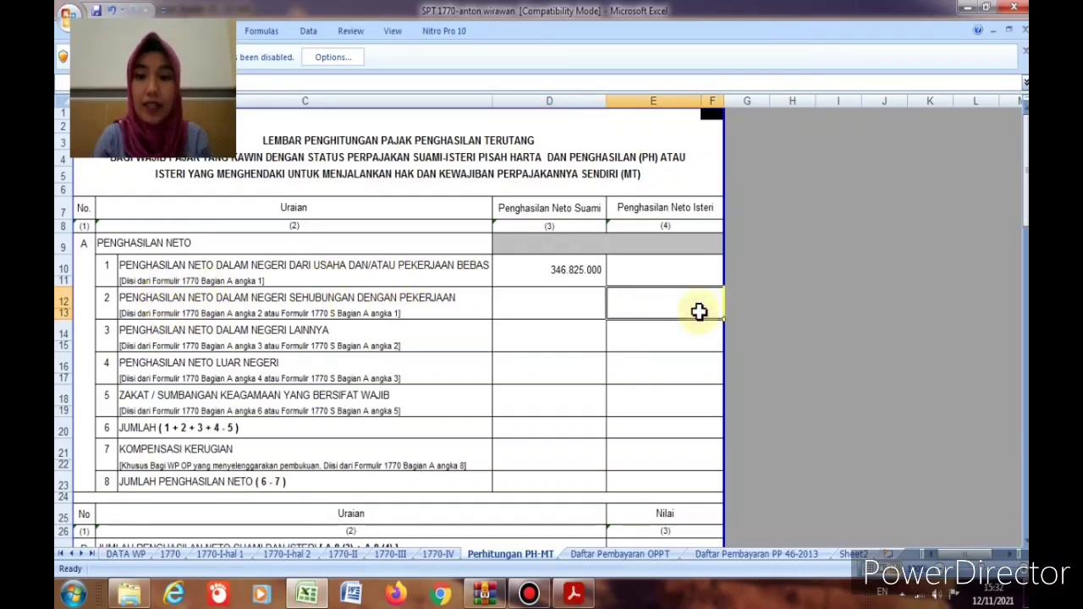
type("=")
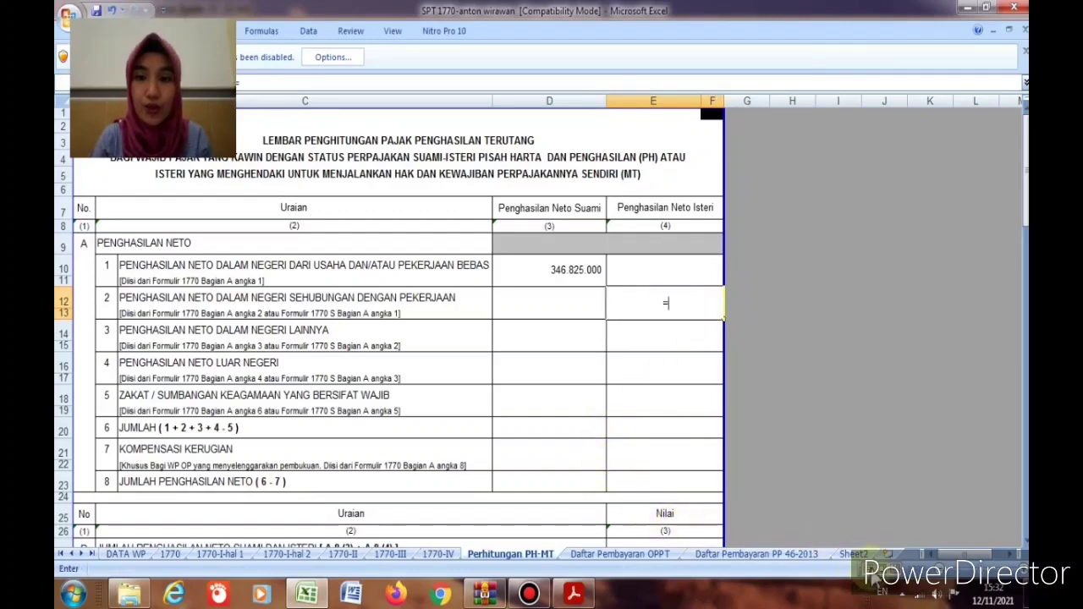
left_click(854, 554)
left_click(423, 213)
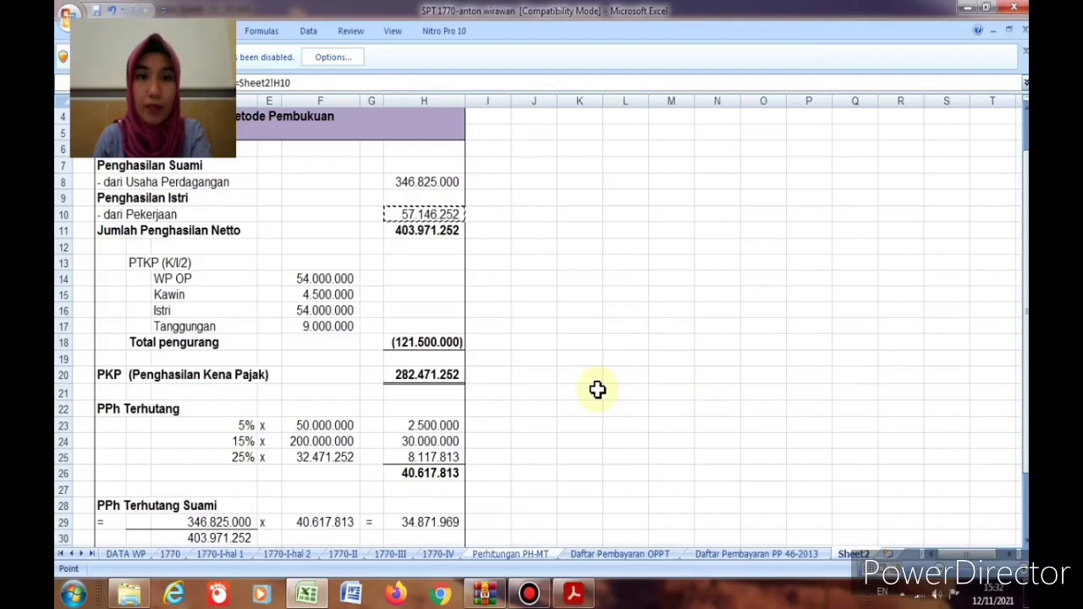
key("Return")
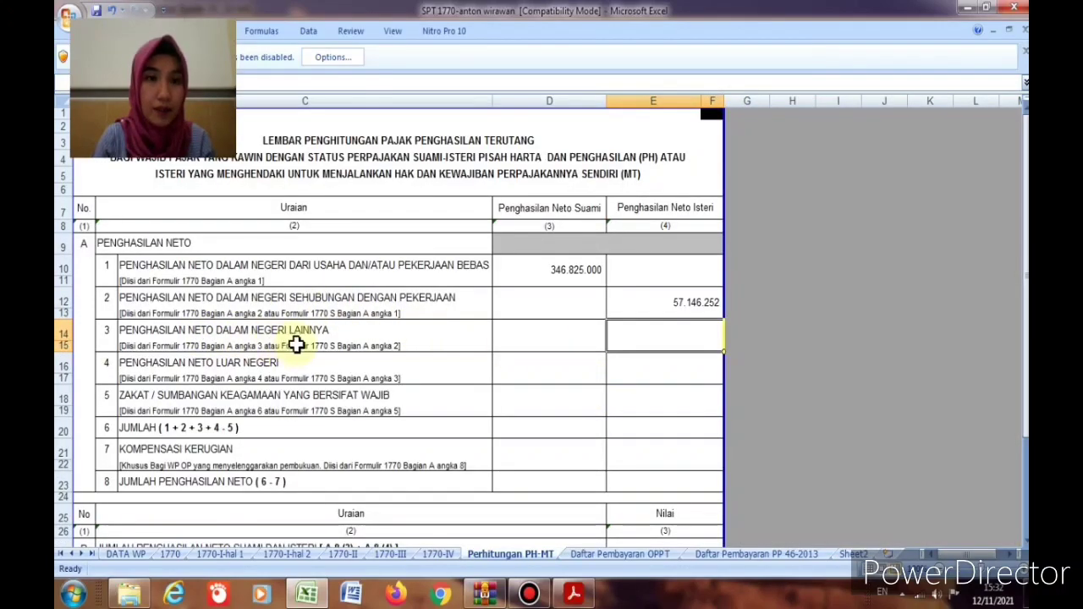
- Check the income details in the case PDF for other domestic income, foreign income or zakat, and return to the Excel worksheet
left_click(576, 595)
scroll(395, 432, "down", 1)
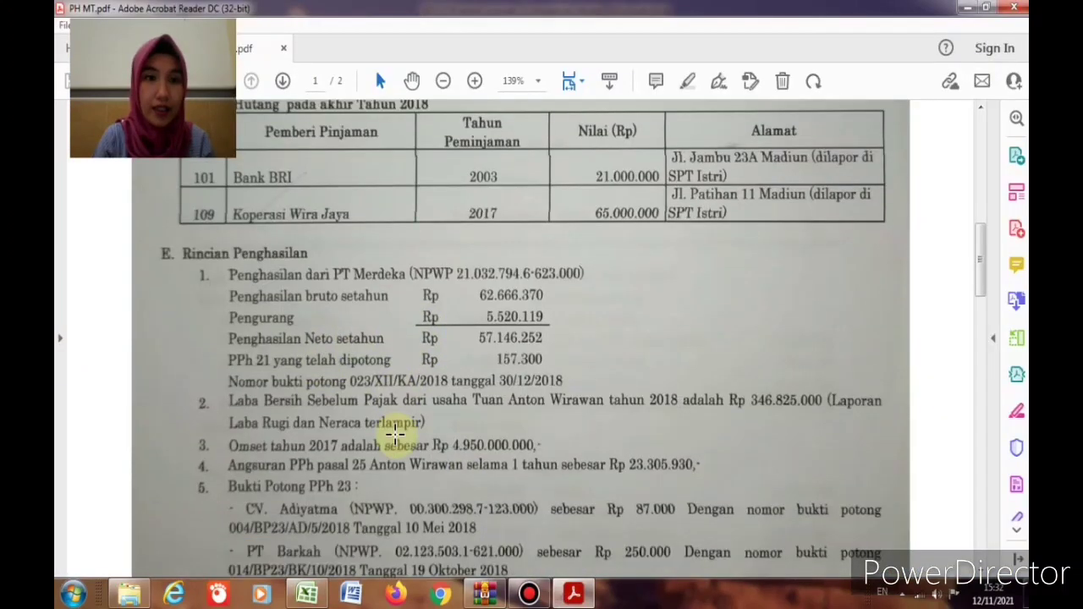
scroll(411, 440, "down", 1)
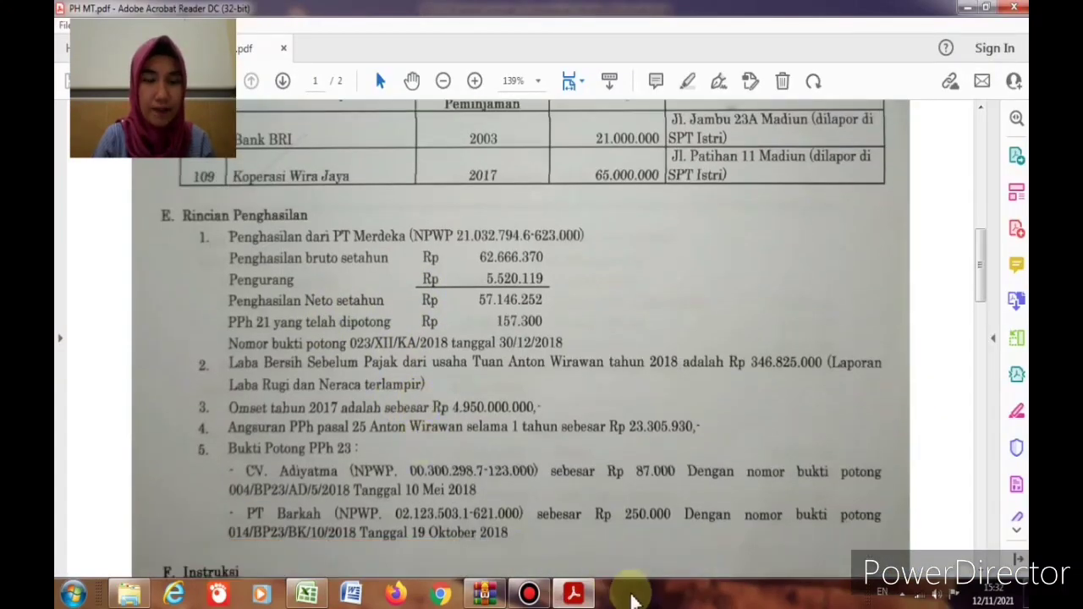
left_click(310, 595)
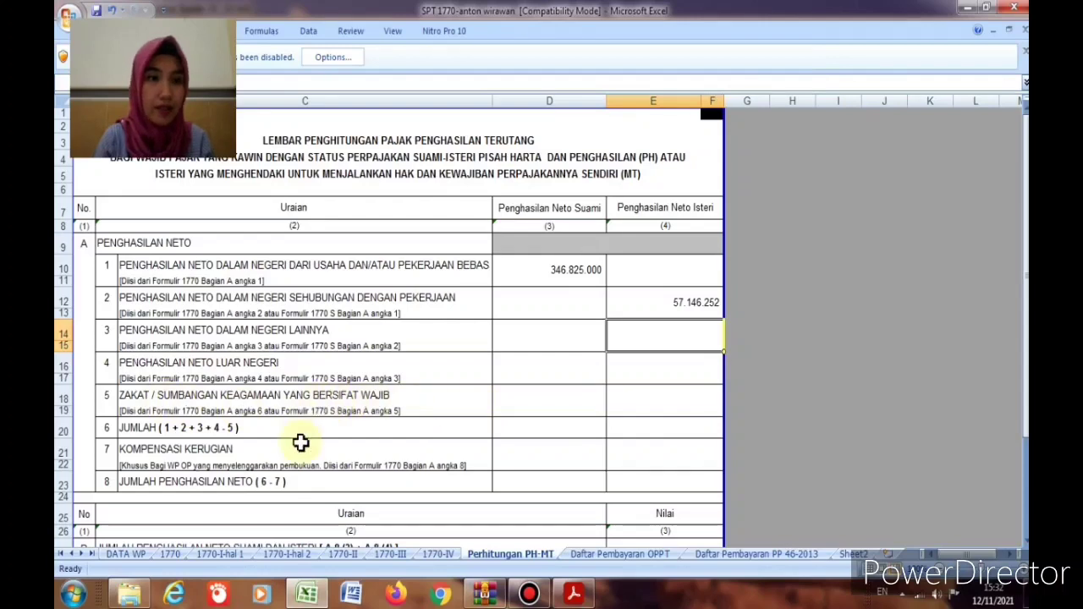
- Fill the row A.6 totals with =D10 for the husband and =E12 for the wife
left_click(592, 431)
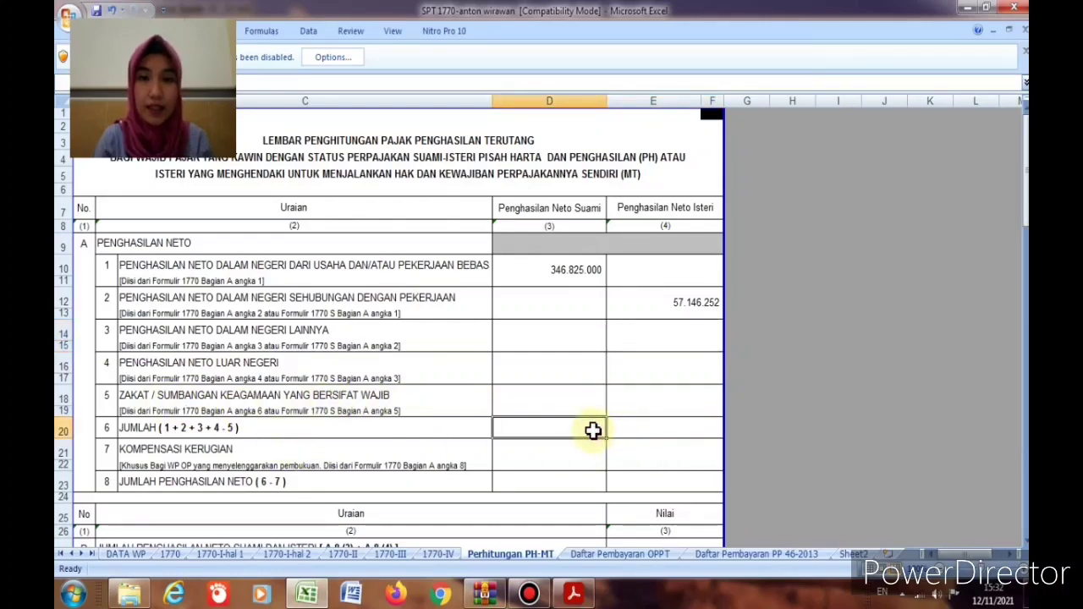
type("=")
left_click(576, 268)
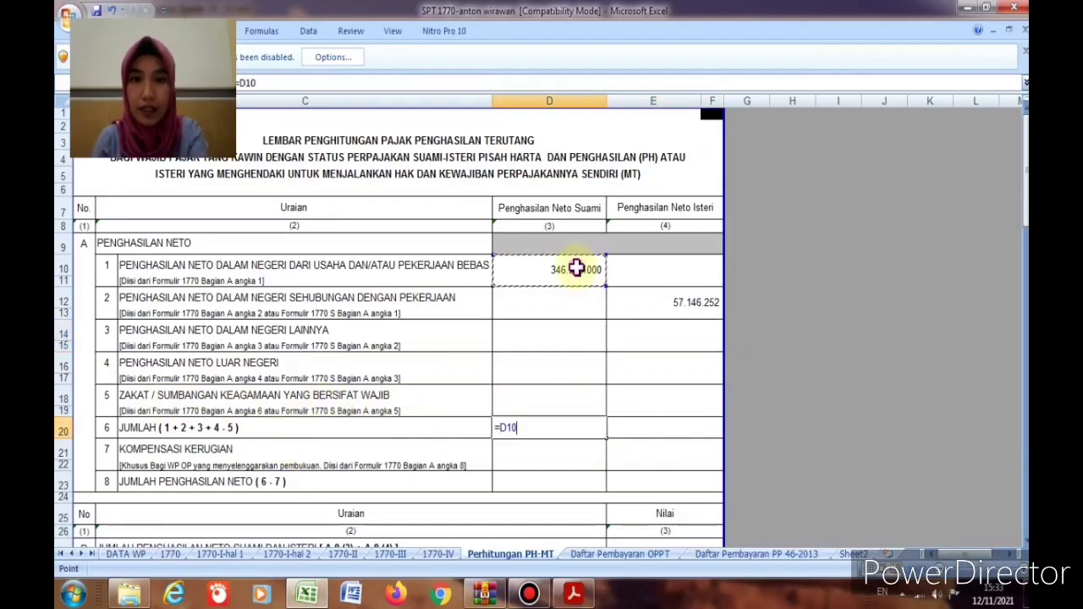
key("Return")
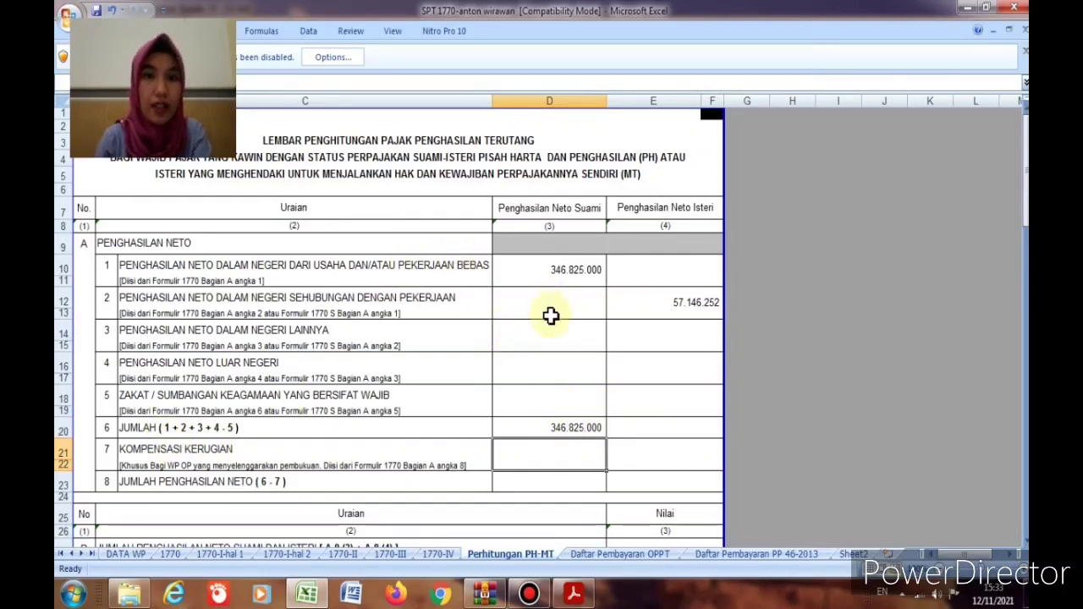
left_click(647, 426)
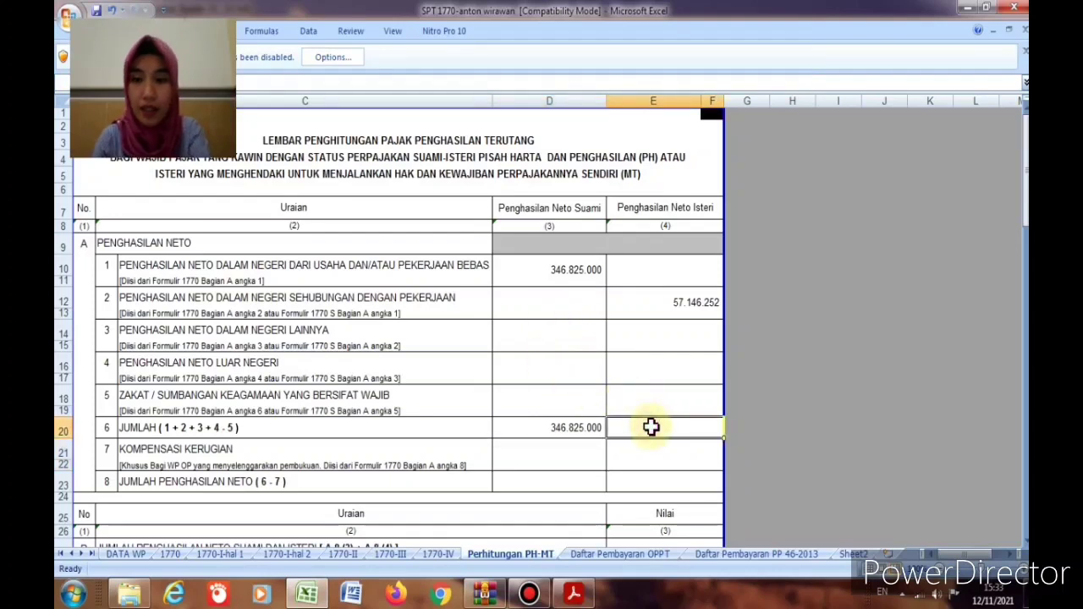
type("=")
left_click(701, 308)
key("Return")
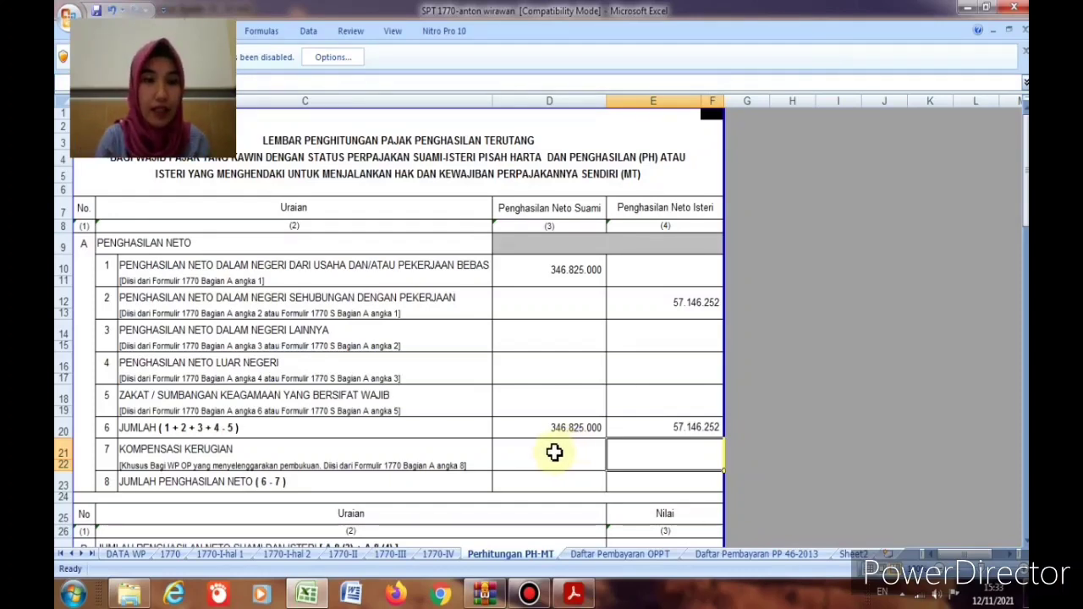
- Fill the total net income in row A.8 with =D20 for the husband and =E20 for the wife
left_click(554, 485)
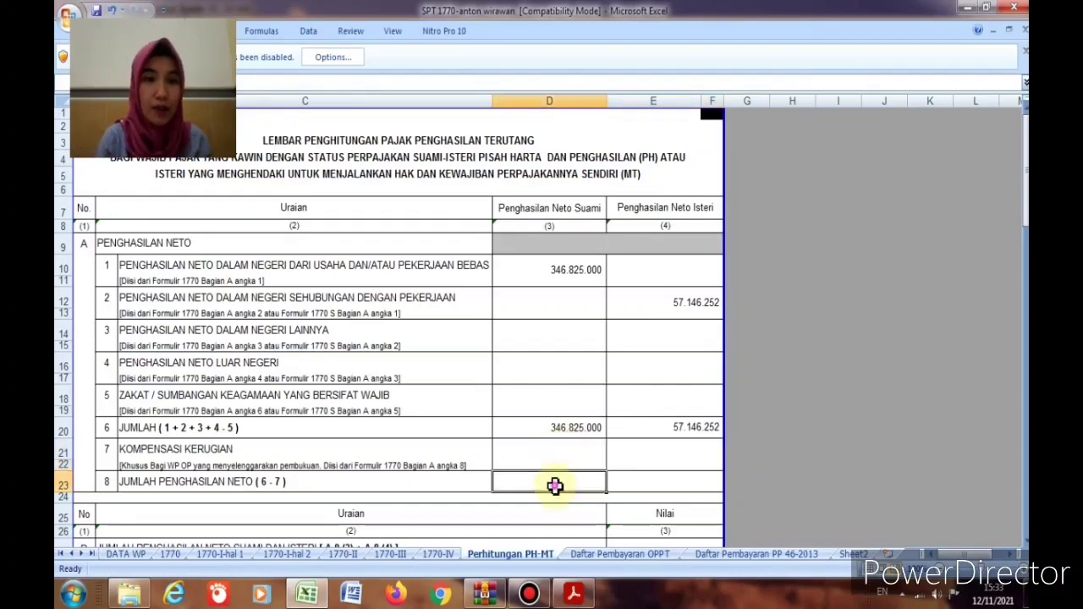
type("=")
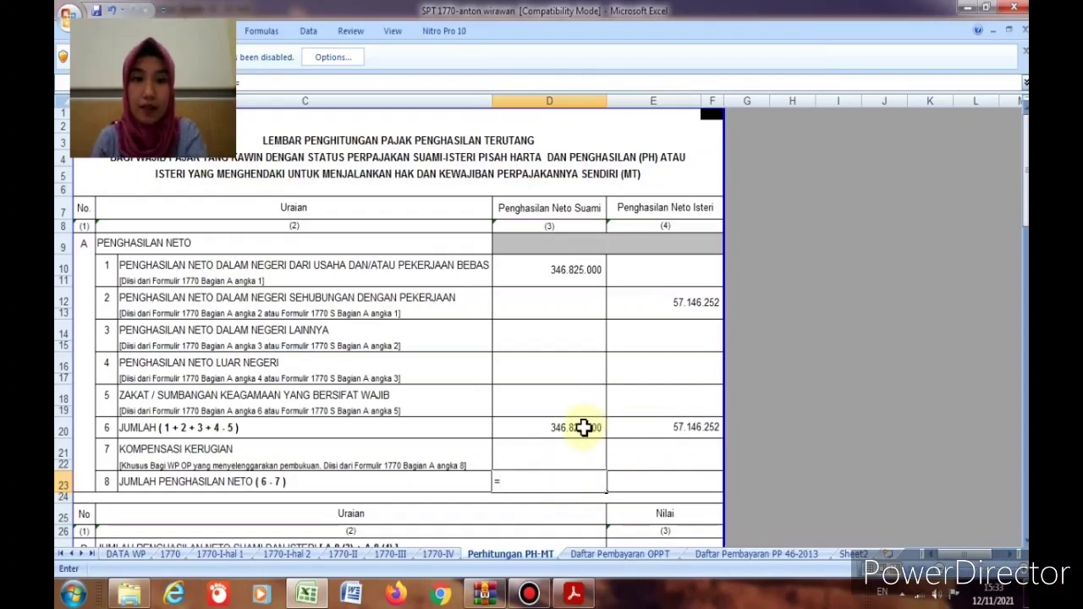
left_click(584, 427)
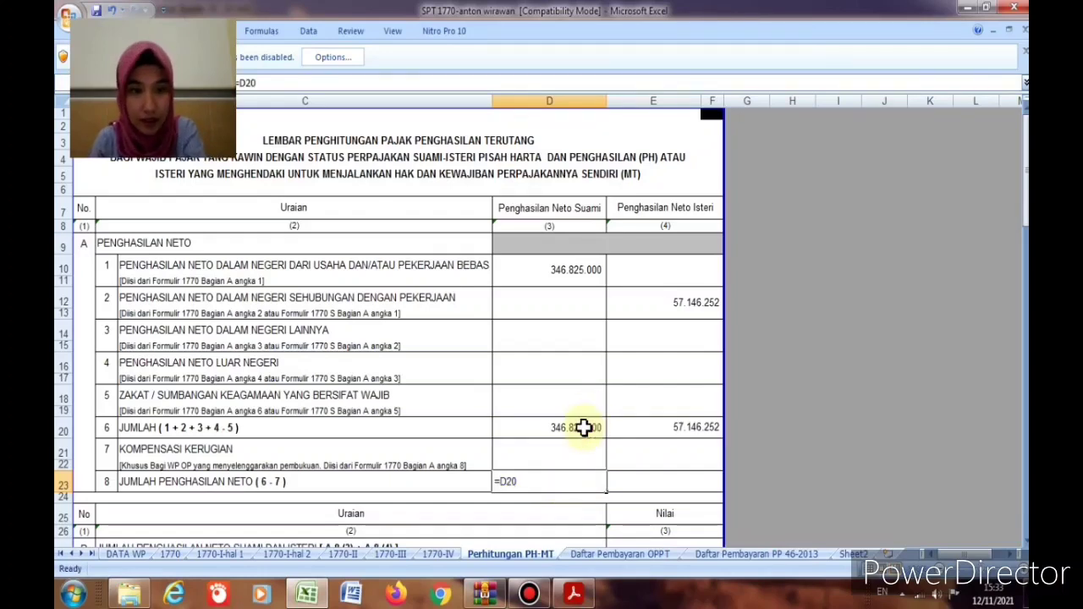
key("Return")
left_click(633, 485)
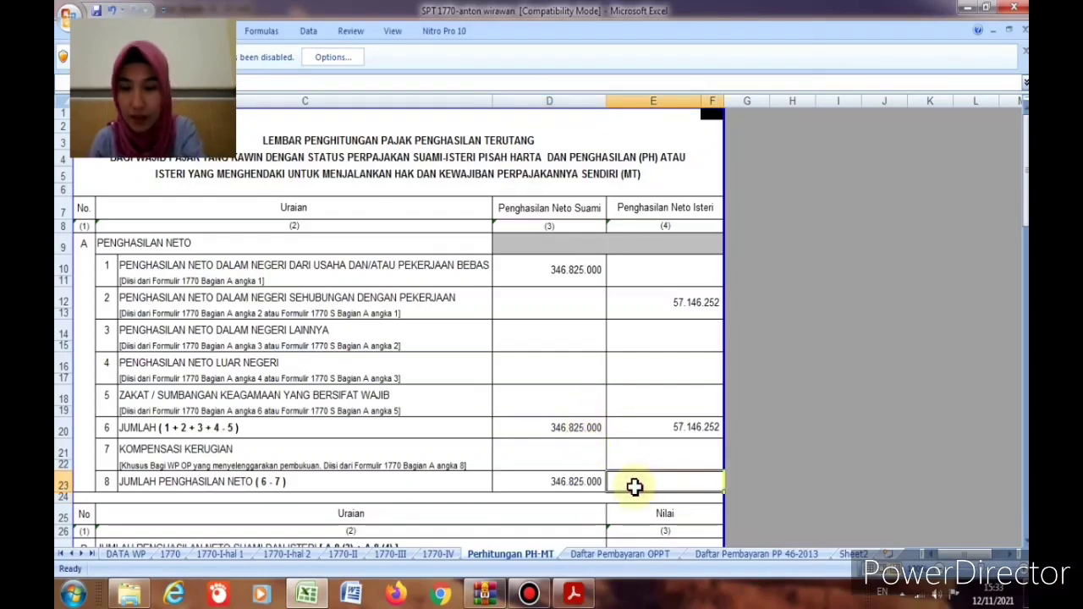
type("=")
left_click(665, 426)
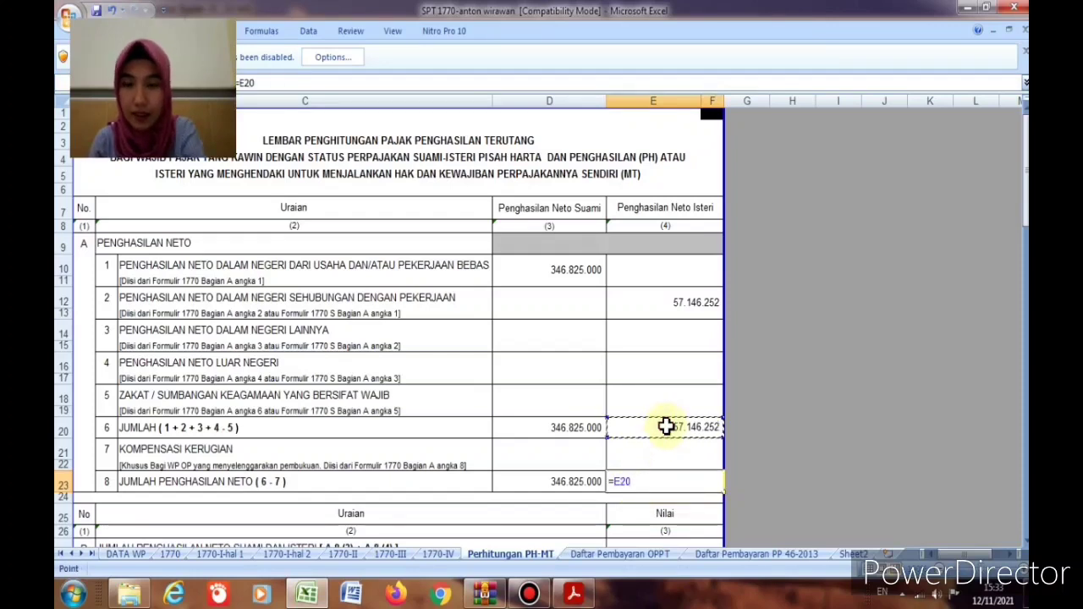
key("Return")
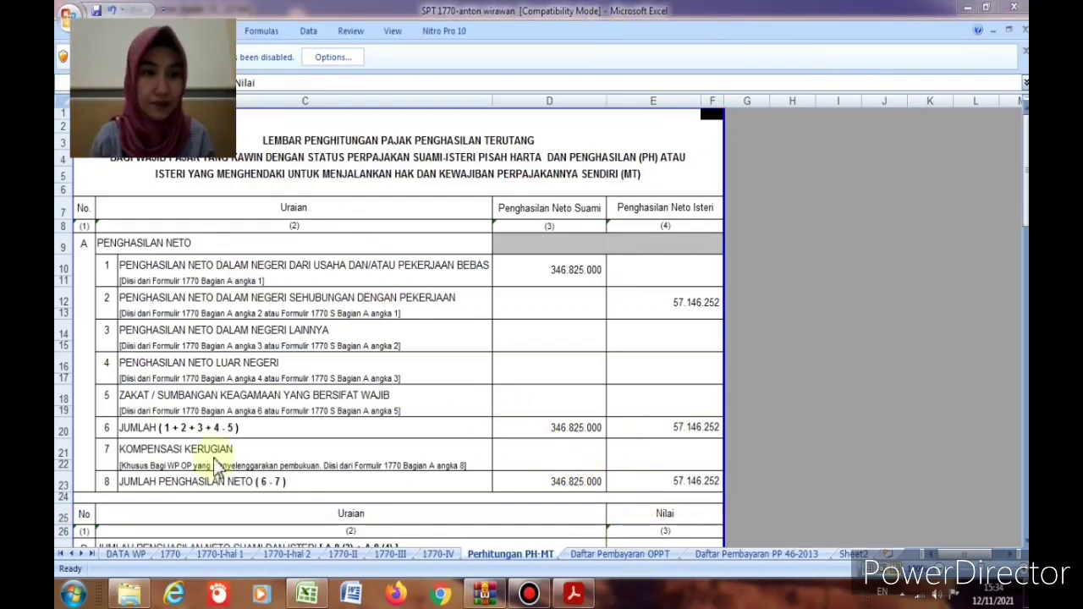
- Calculate the couple's combined net income in row B with the formula =D23+E23
left_click(690, 441)
scroll(694, 436, "down", 3)
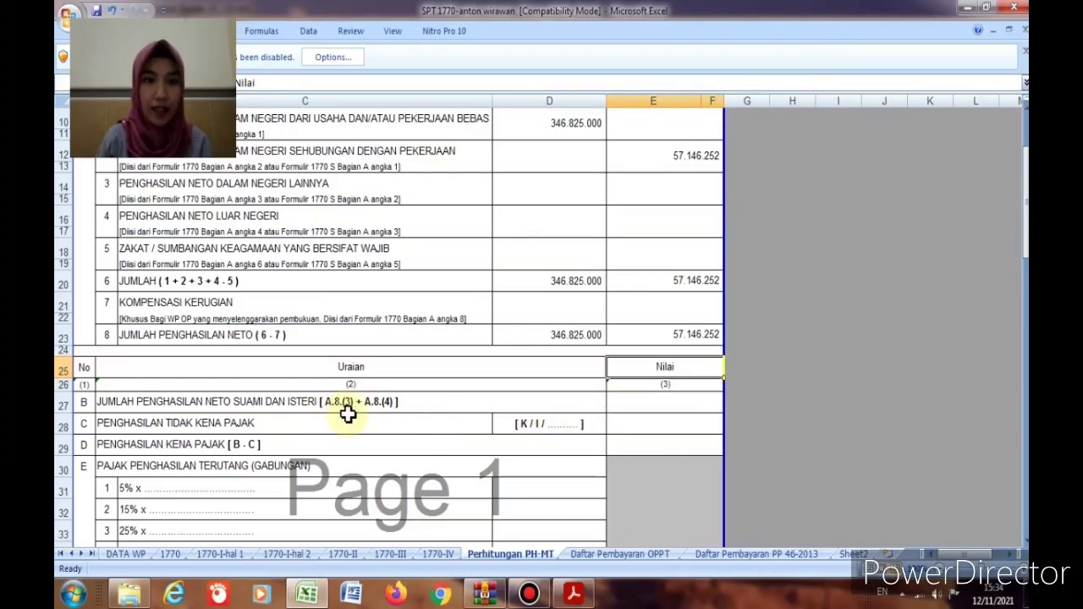
scroll(348, 415, "up", 3)
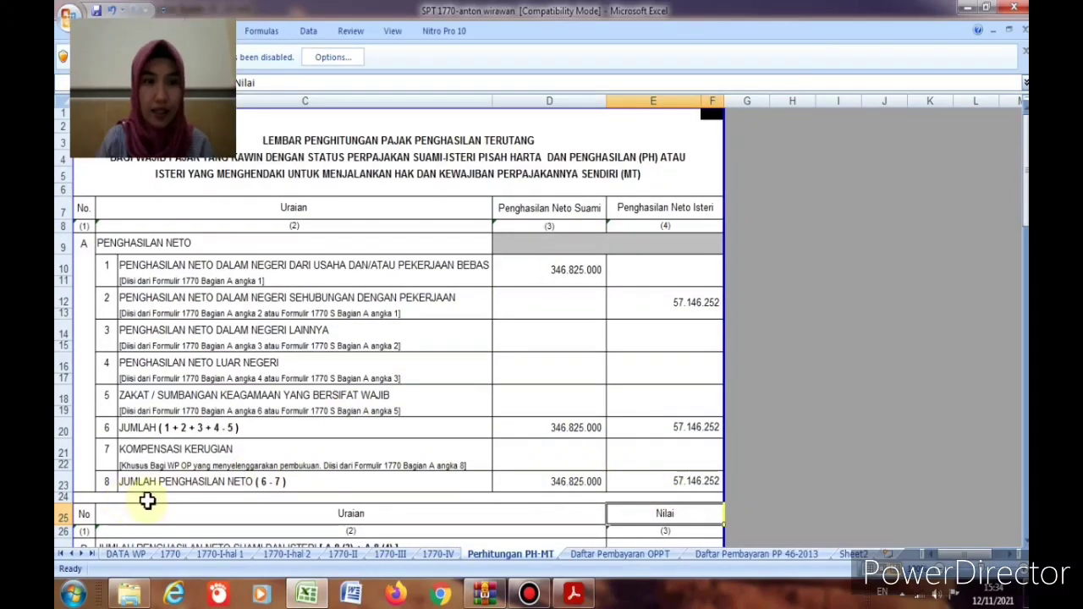
scroll(643, 479, "down", 2)
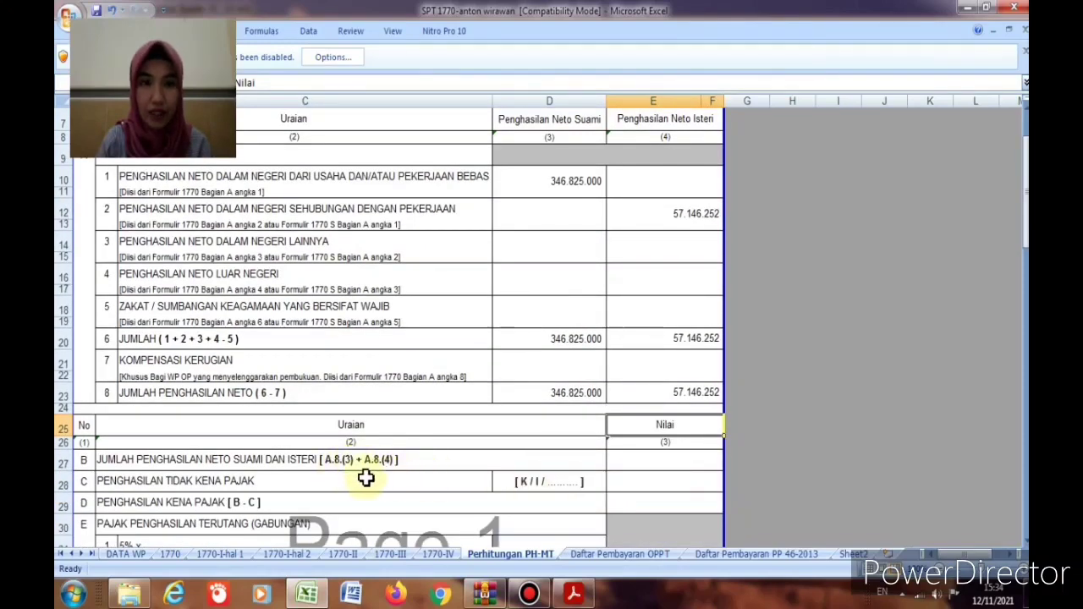
left_click(628, 467)
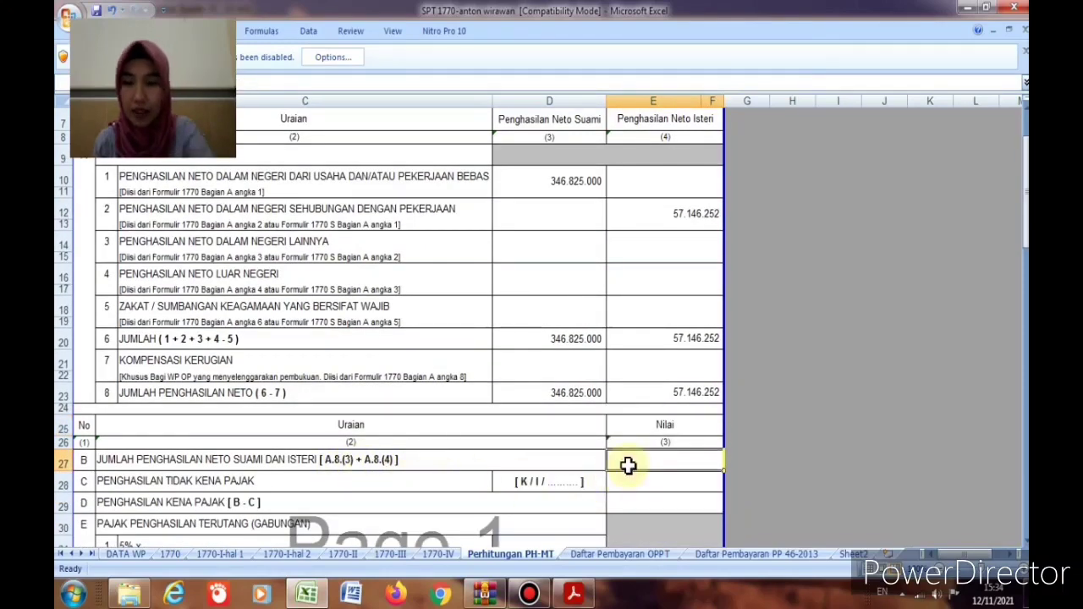
type("=")
left_click(579, 400)
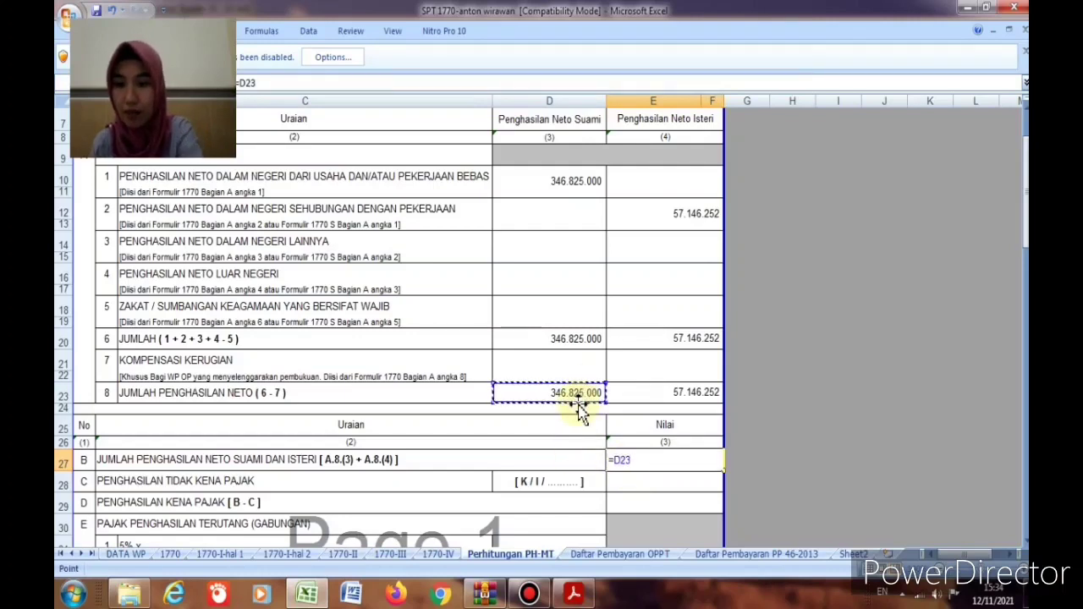
type("+")
left_click(649, 397)
key("Return")
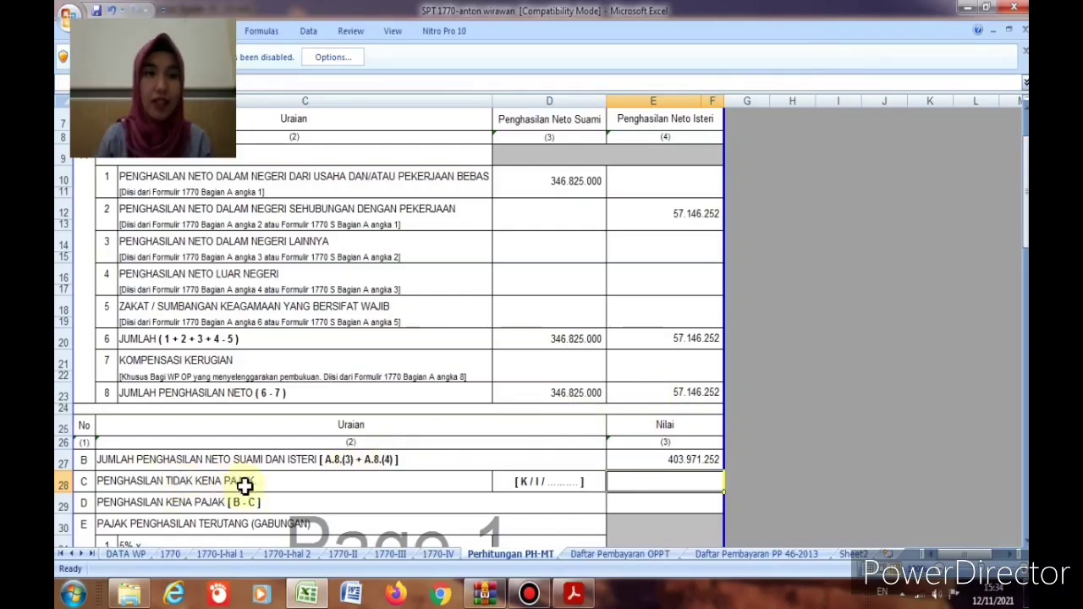
- Check the PTKP breakdown in Sheet2, and complete the K/I status in row C of Perhitungan PH-MT with 2 dependants
left_click(853, 555)
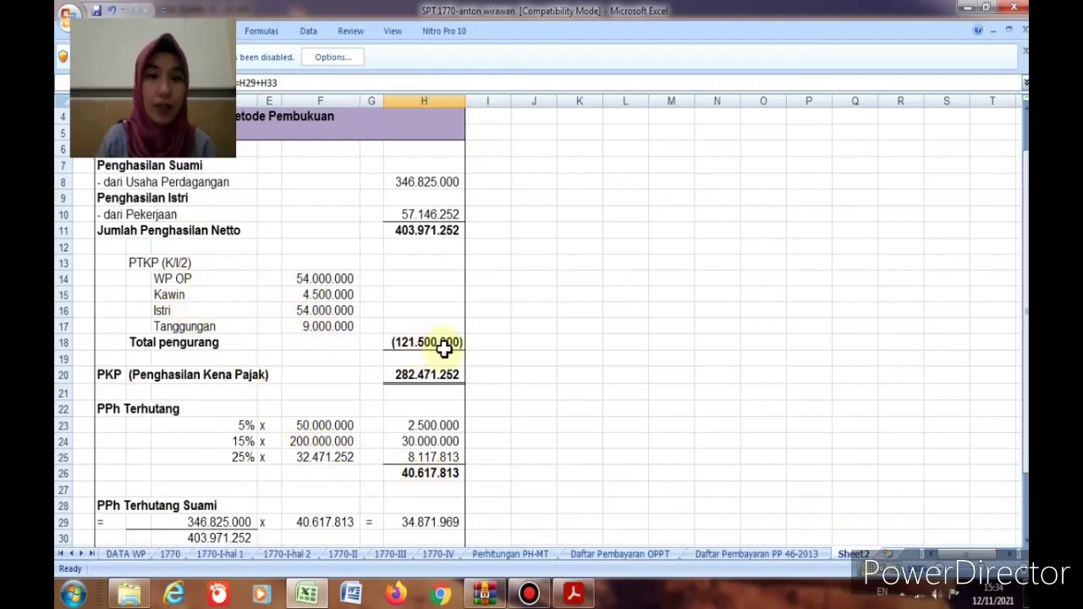
left_click(500, 555)
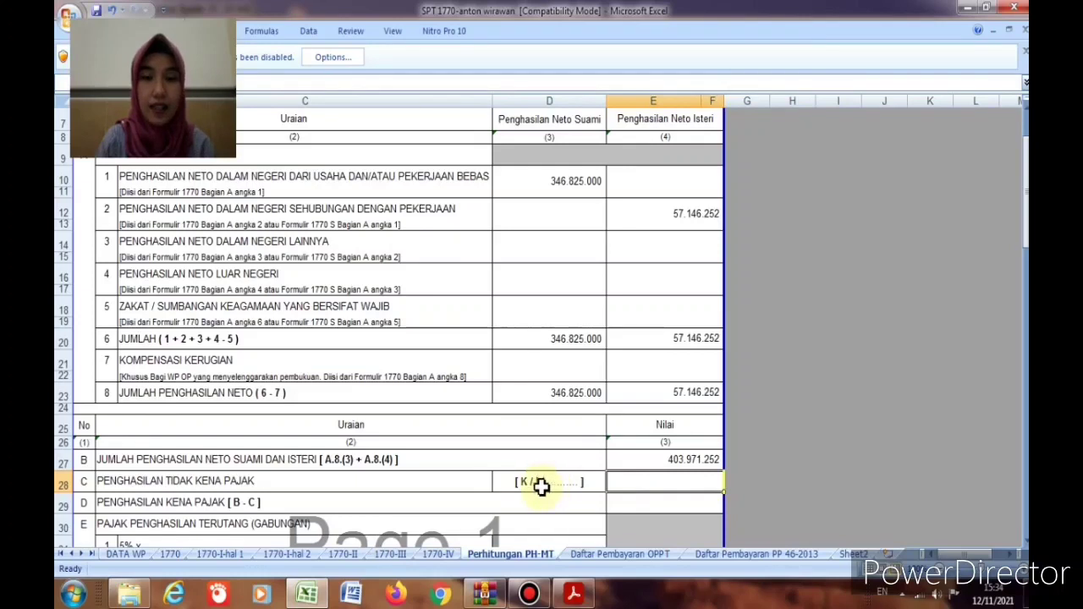
left_click(556, 484)
double_click(554, 482)
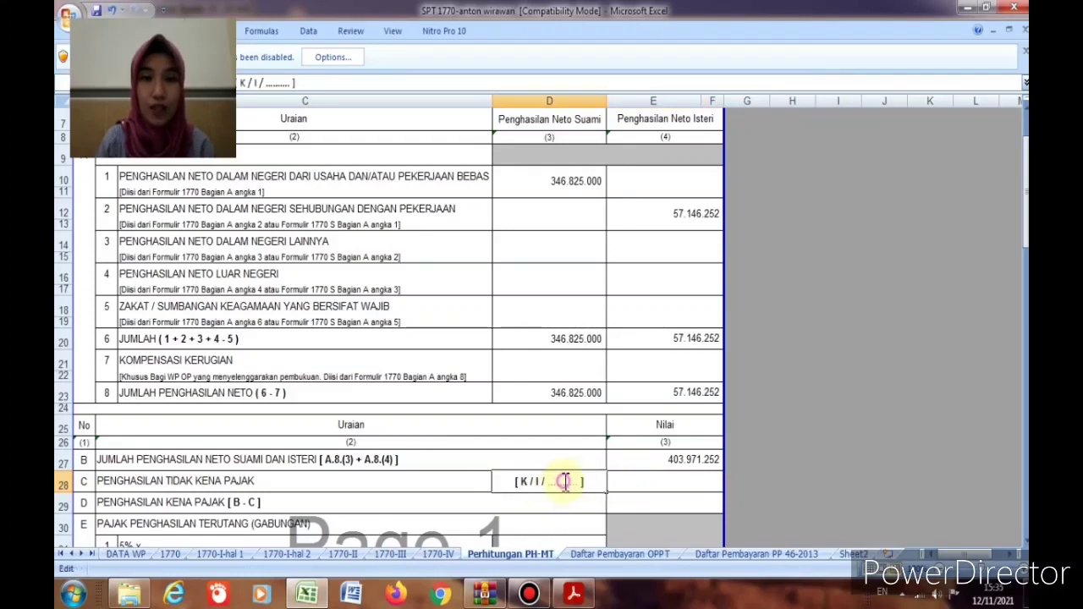
type("2")
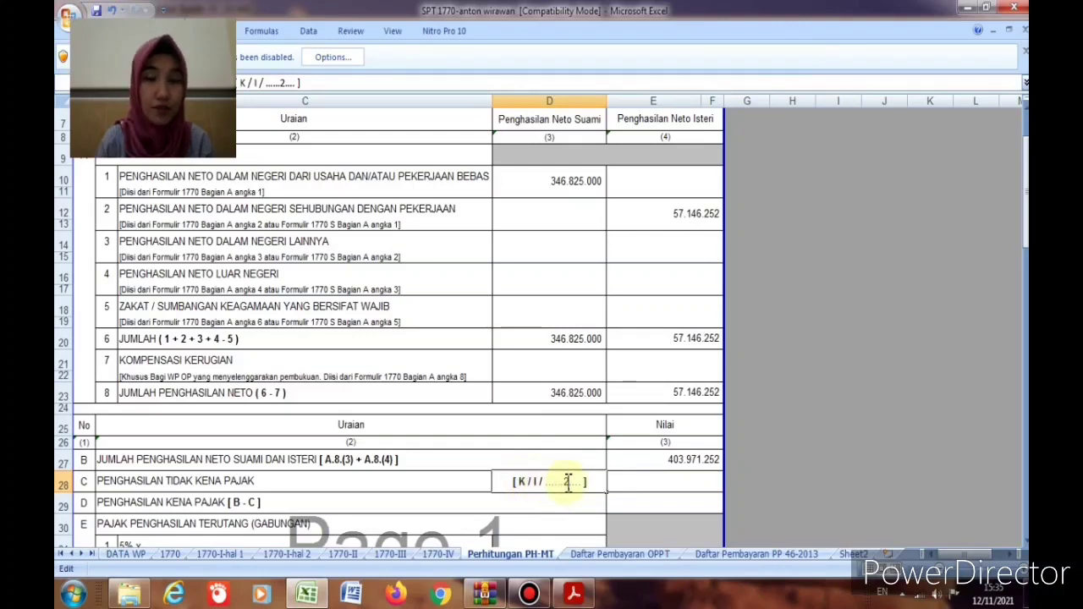
- Enter 121500000 as the non-taxable income value in row C
left_click(631, 483)
type("1")
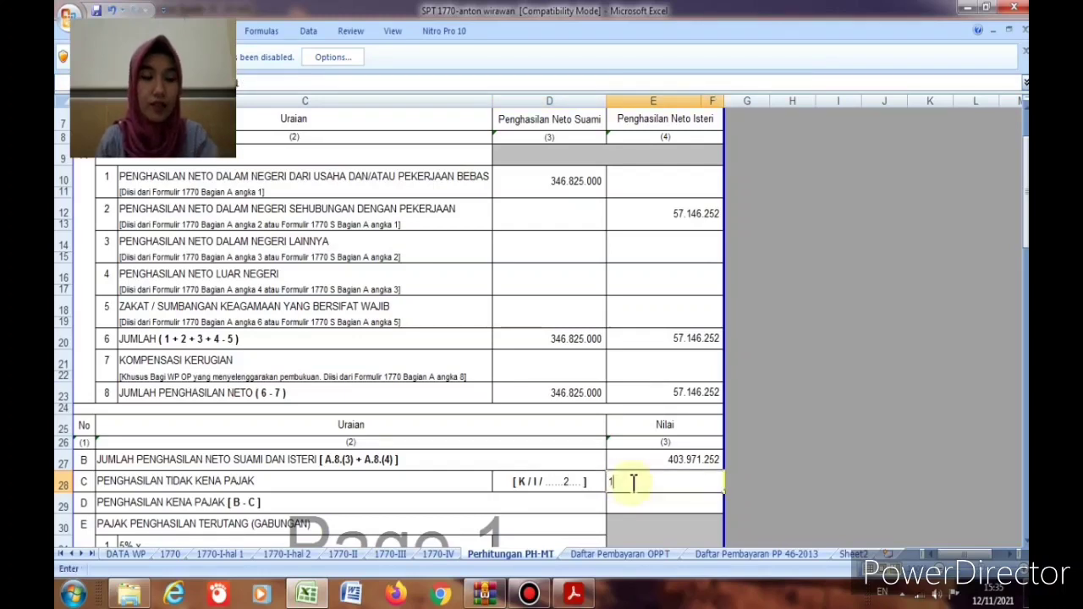
type("21.5")
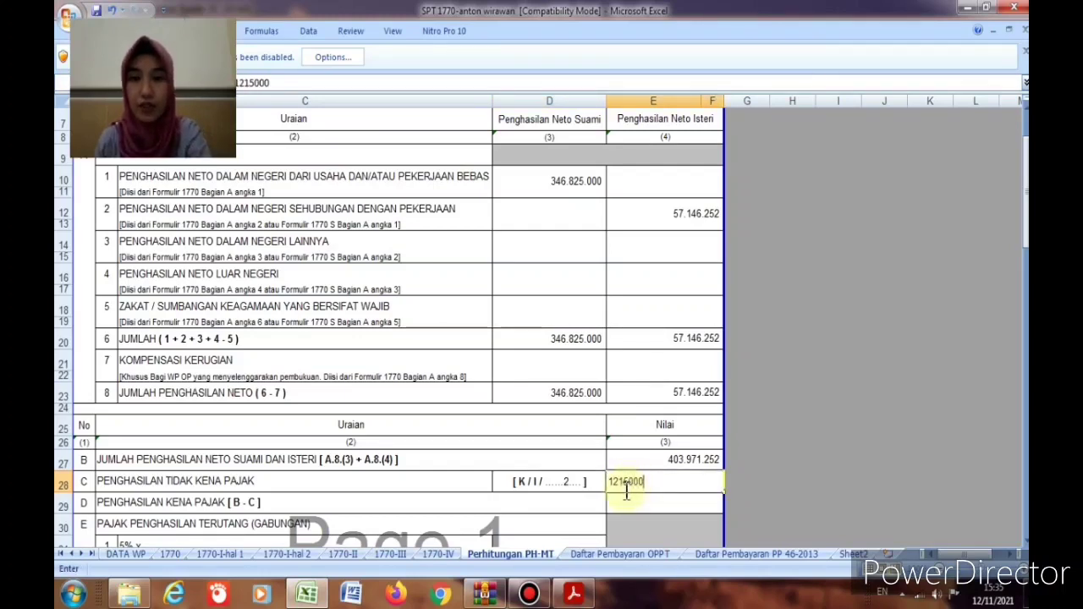
type("00.000")
key("Return")
- Calculate the taxable income in row D with =E27-E28 and round it down to 282.471.000
scroll(621, 494, "down", 2)
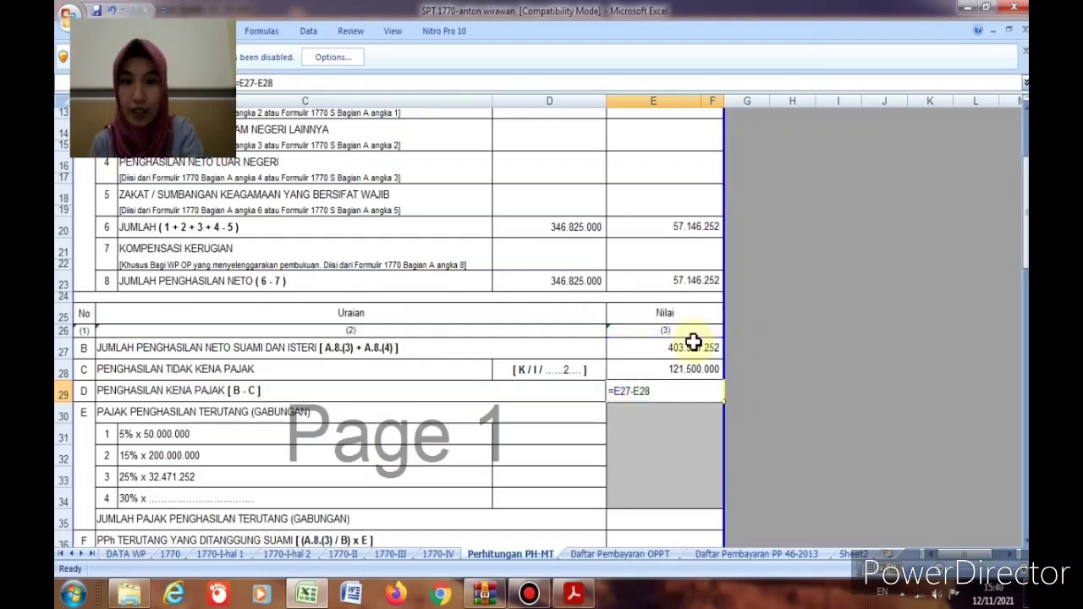
key("Return")
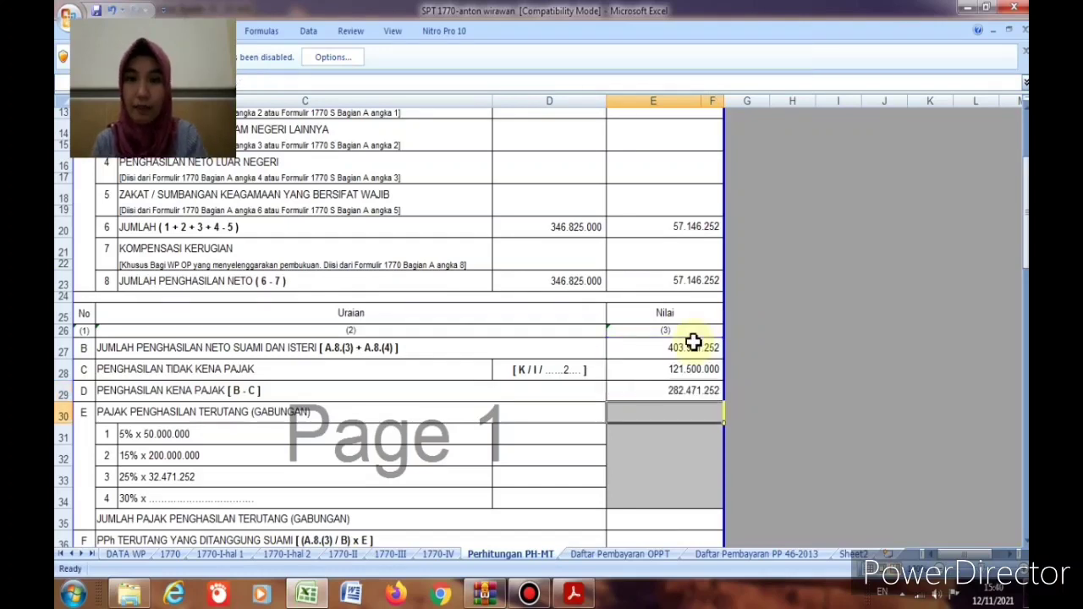
left_click(687, 391)
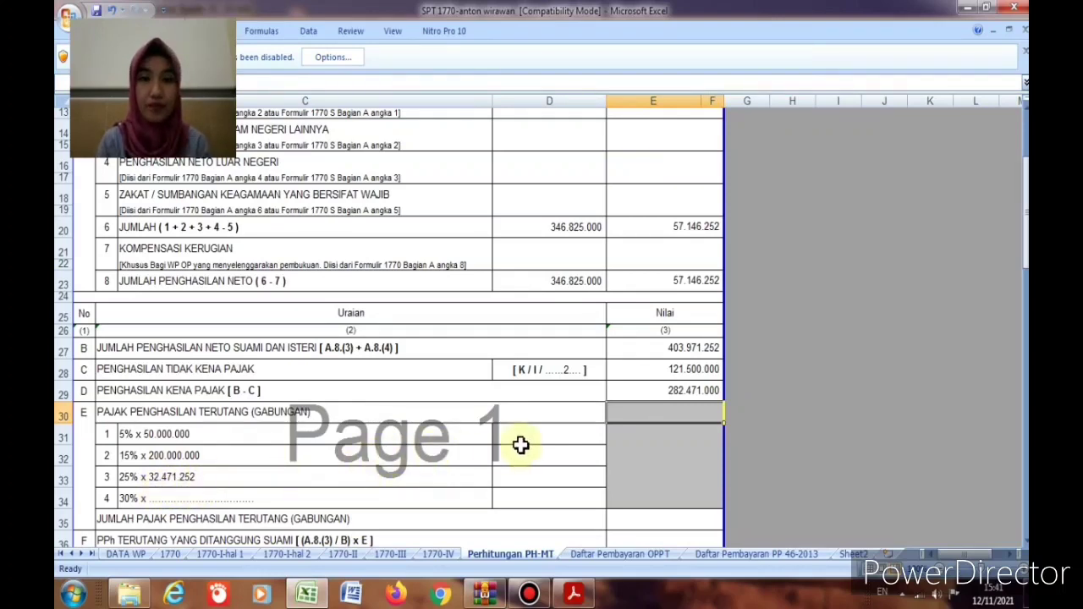
- Calculate the combined tax for brackets E.1 to E.3 with =5%*50000000, =15%*200000000 and =25%*32471000
left_click(518, 438)
type("=5%*50000000")
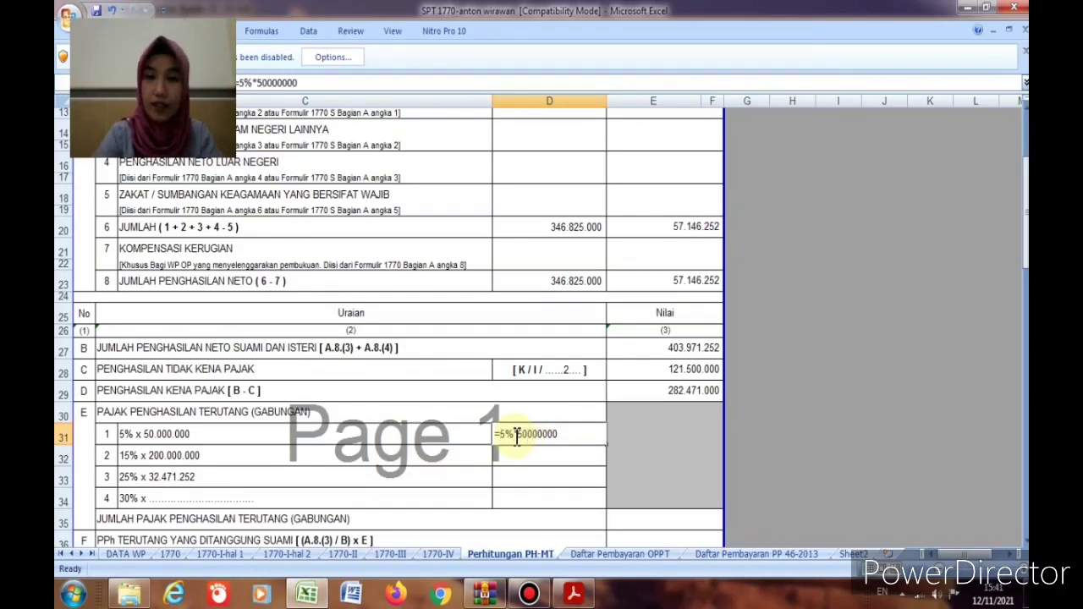
key("Return")
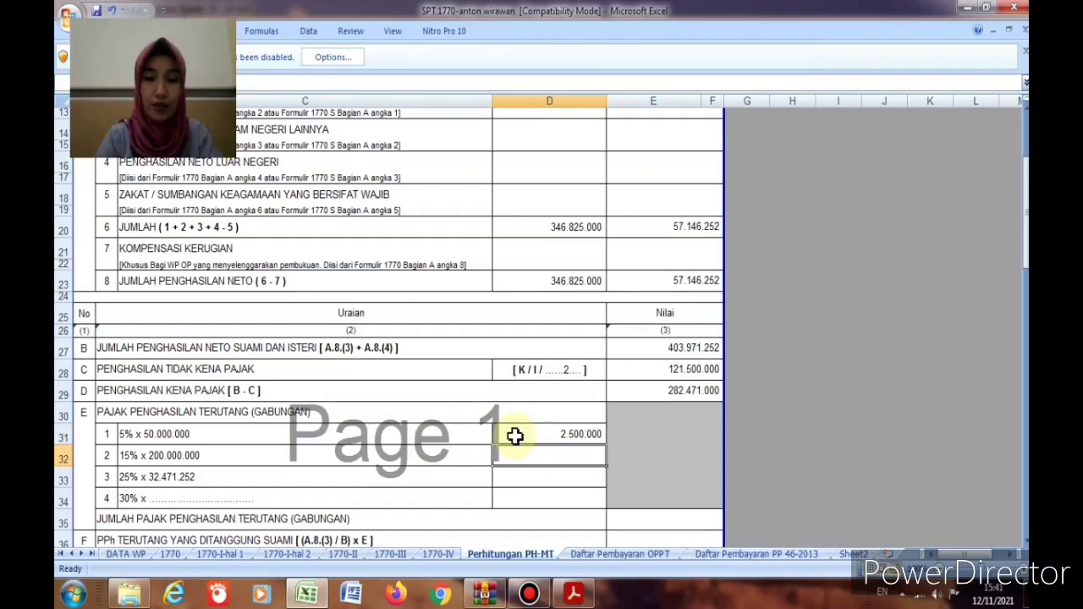
type("=15%*200000000")
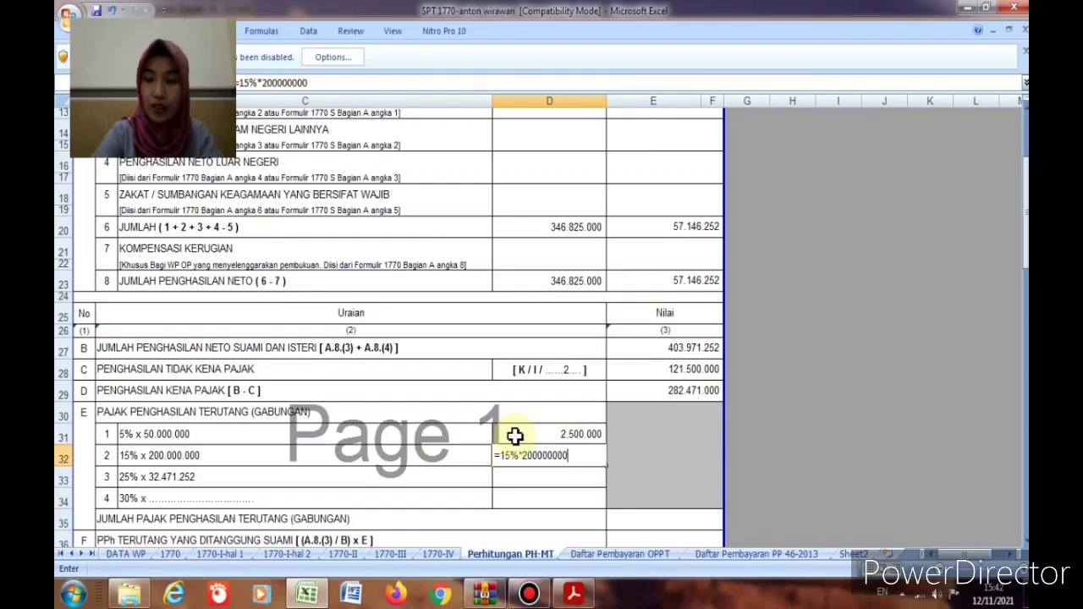
key("Return")
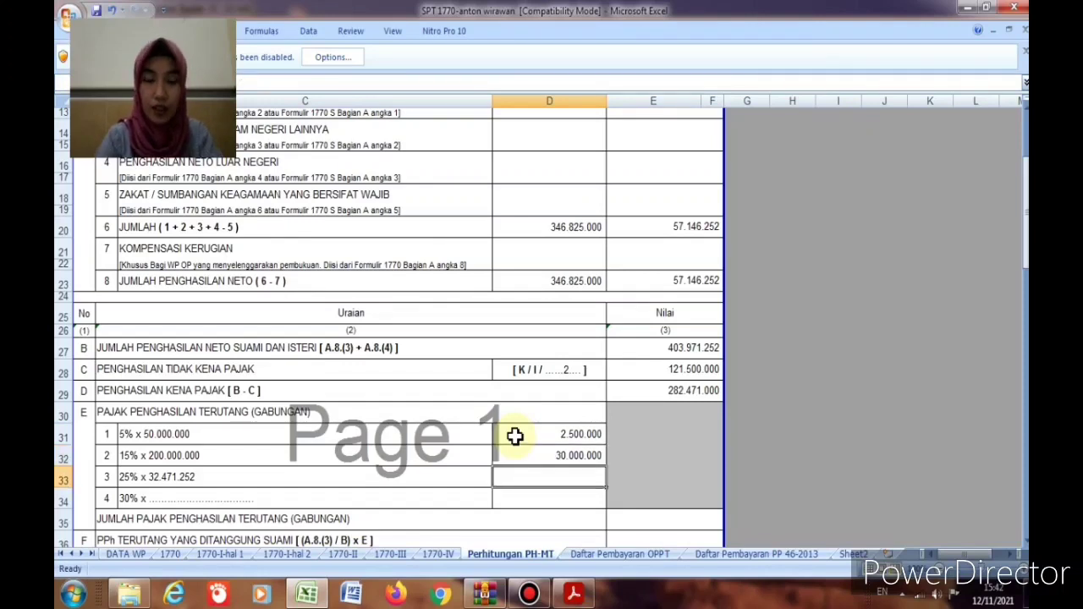
type("=25%*32471000")
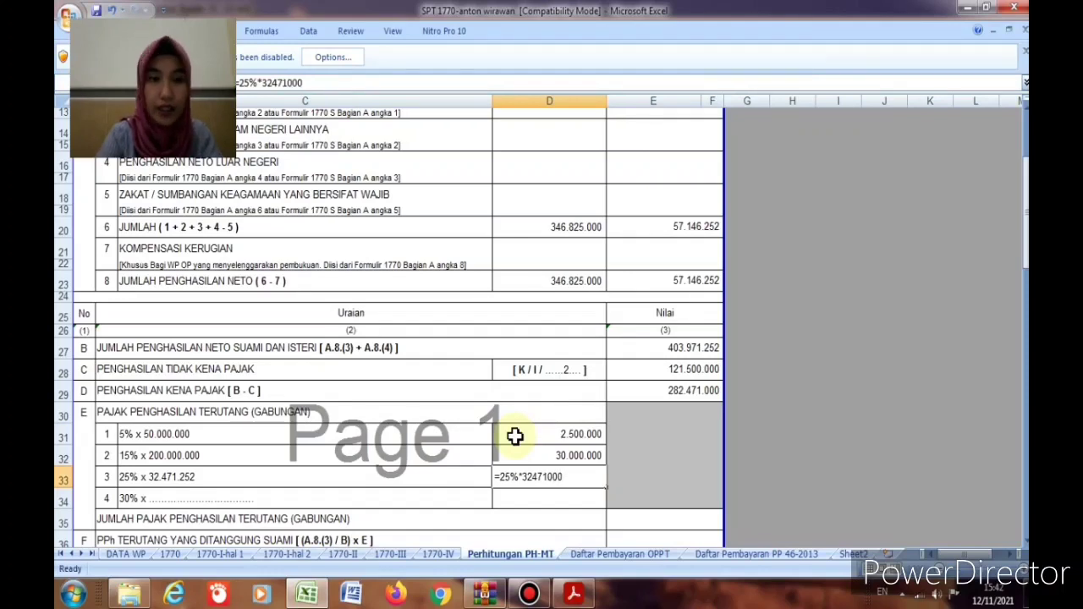
key("Return")
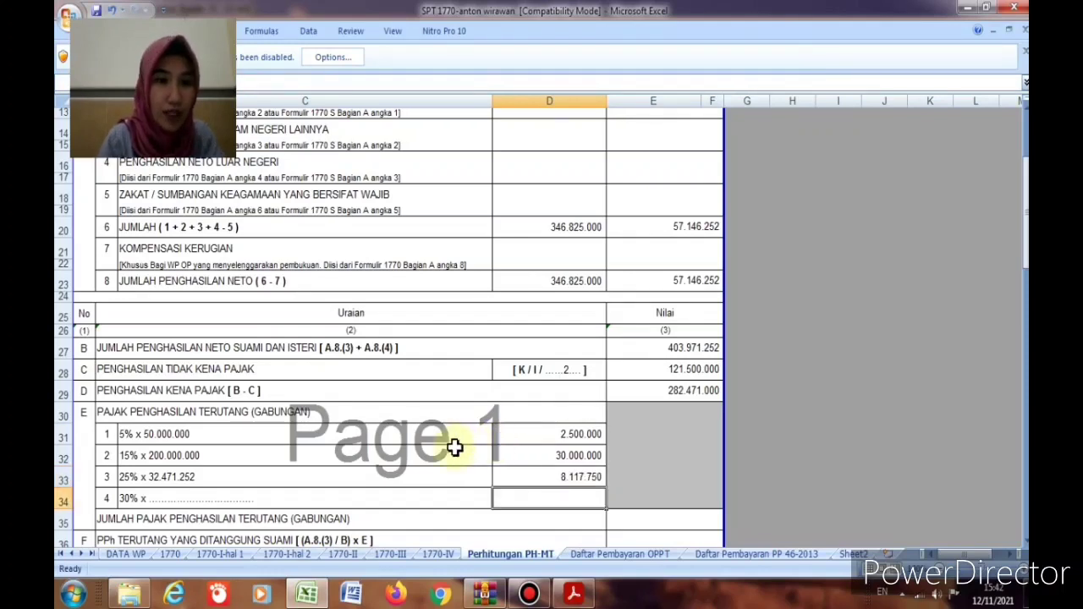
- Correct the bracket description in row E.3 to 25% x 32.471.000
left_click(210, 478)
double_click(204, 479)
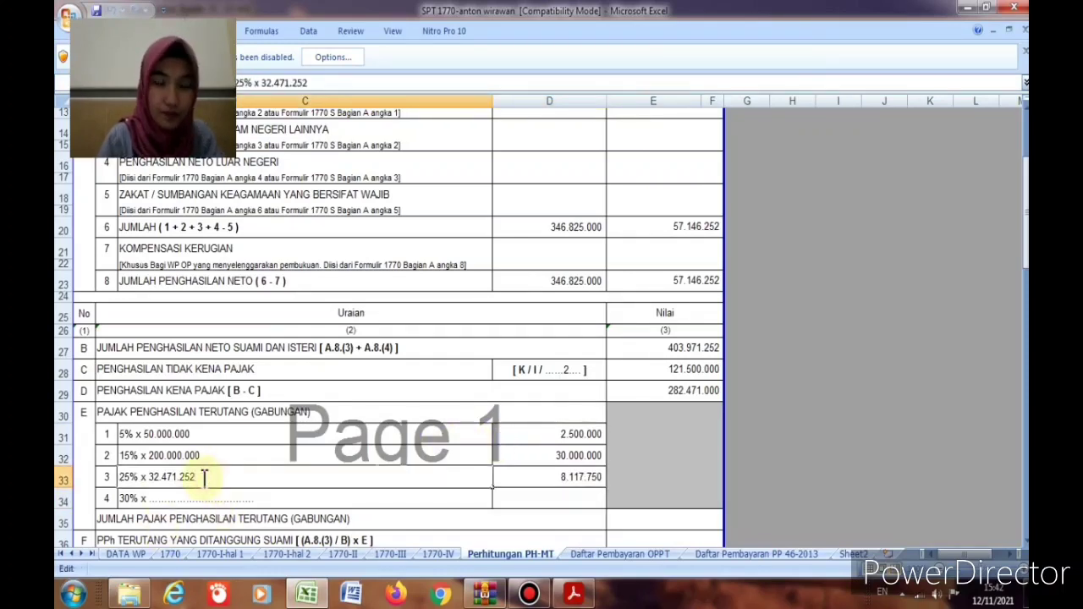
type("00")
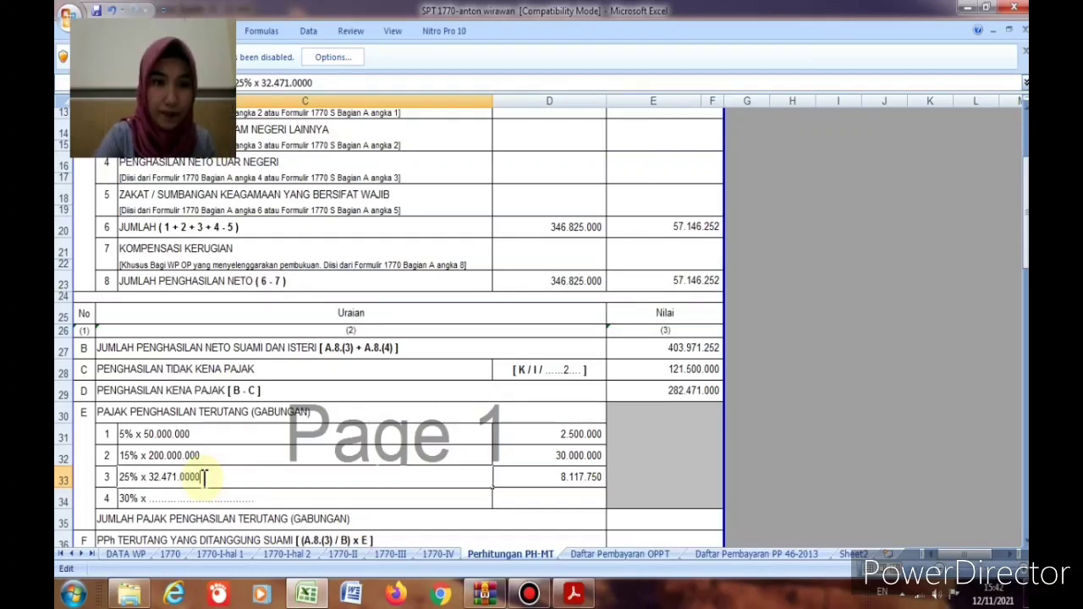
type("0")
key("Return")
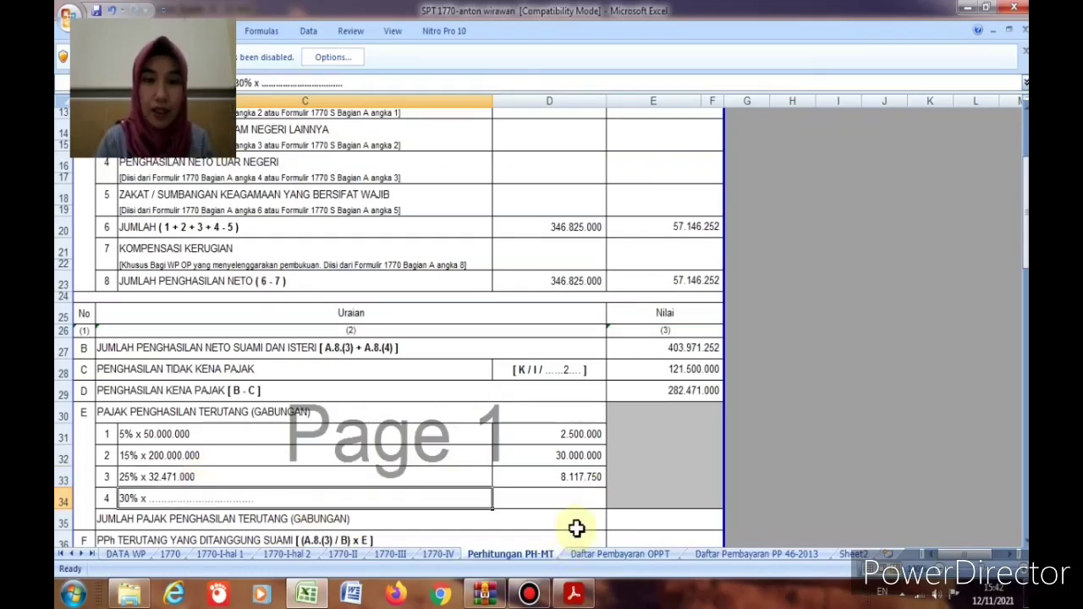
- Total the combined income tax for section E in cell E35 with =D31+D32+D33
left_click(710, 521)
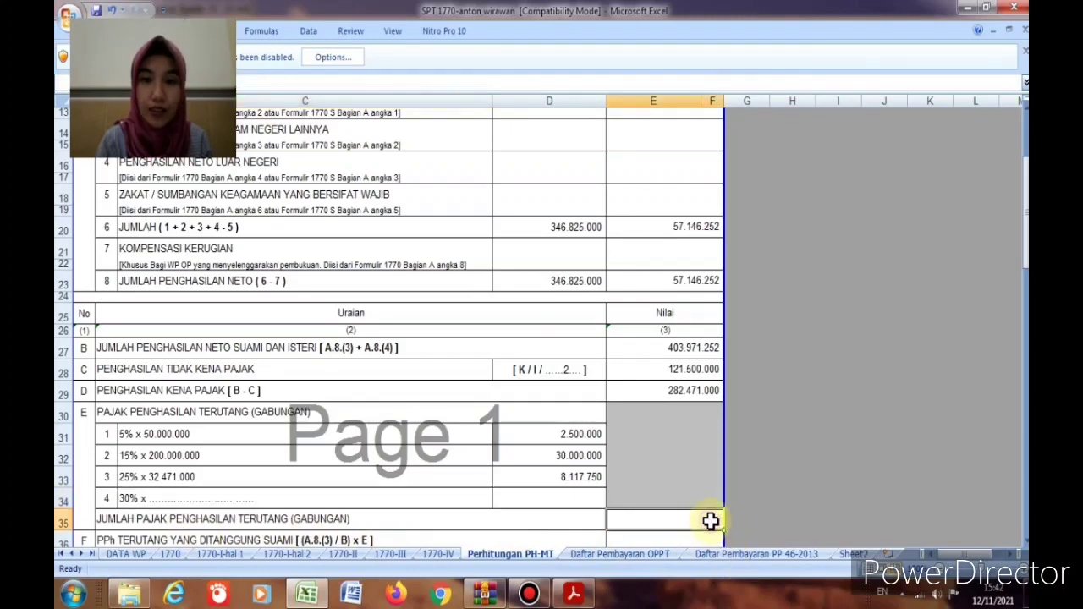
type("=")
left_click(586, 432)
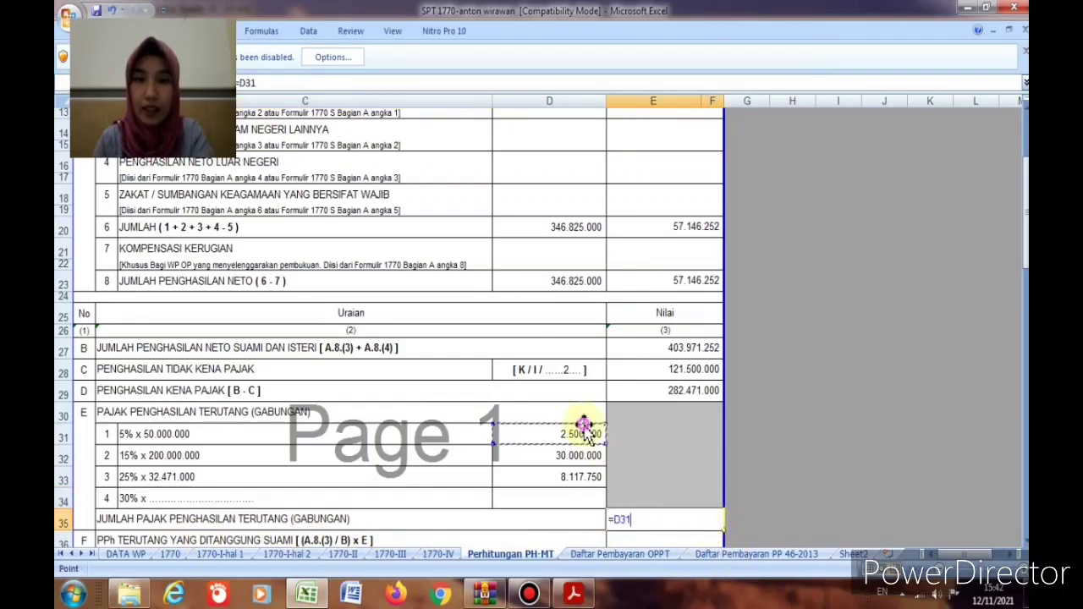
type("+")
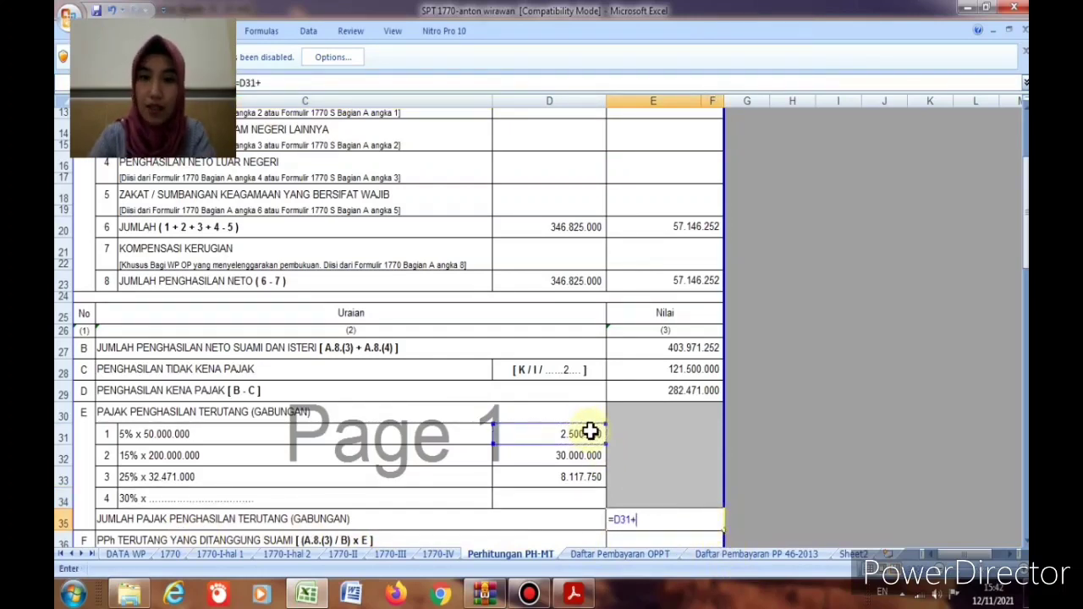
left_click(587, 455)
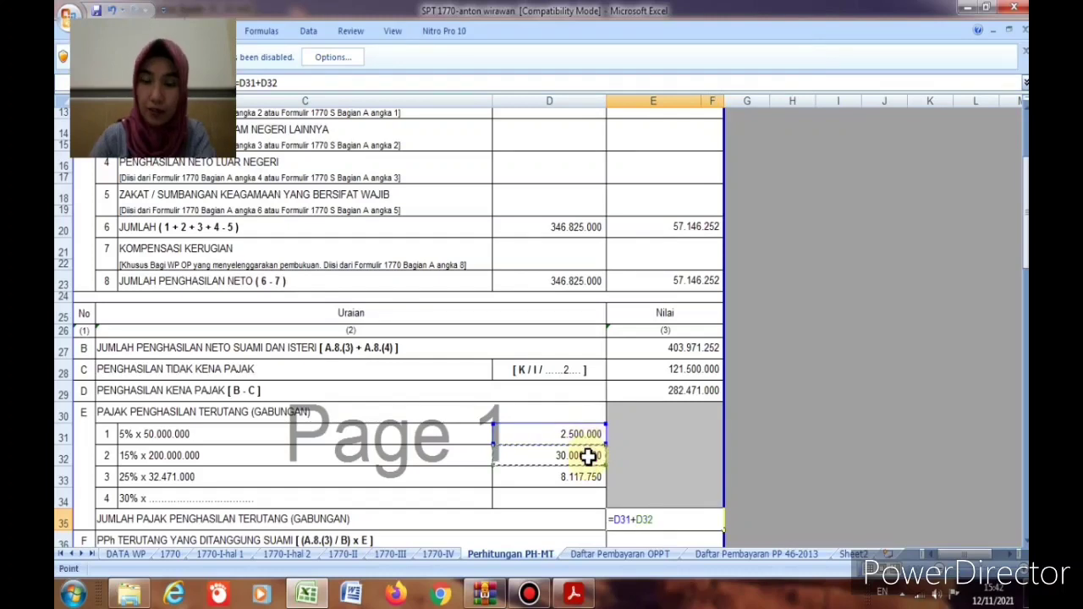
type("+")
left_click(588, 475)
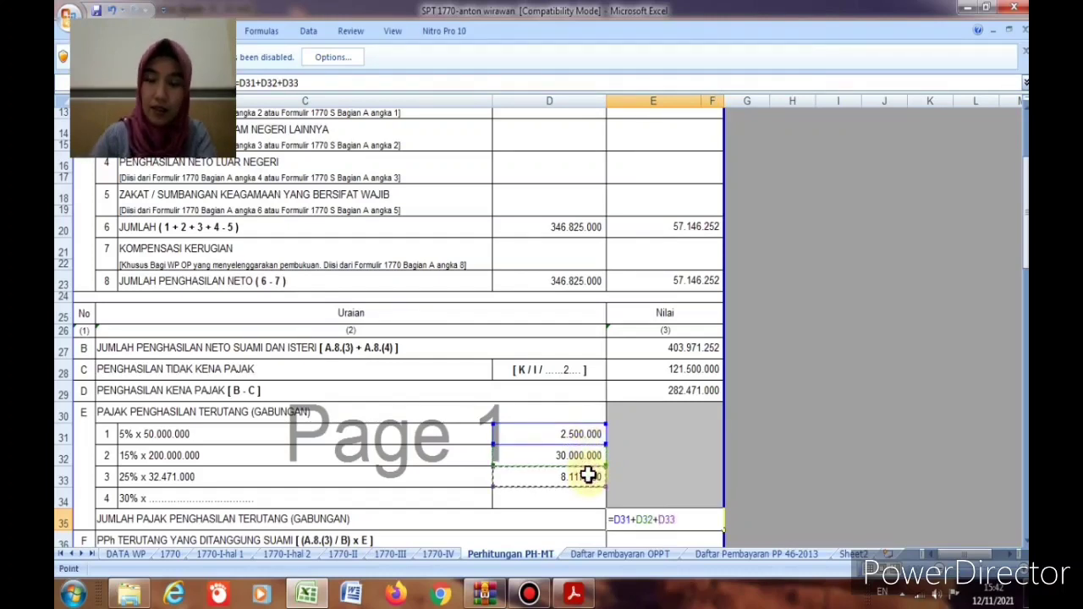
type("+")
key("Return")
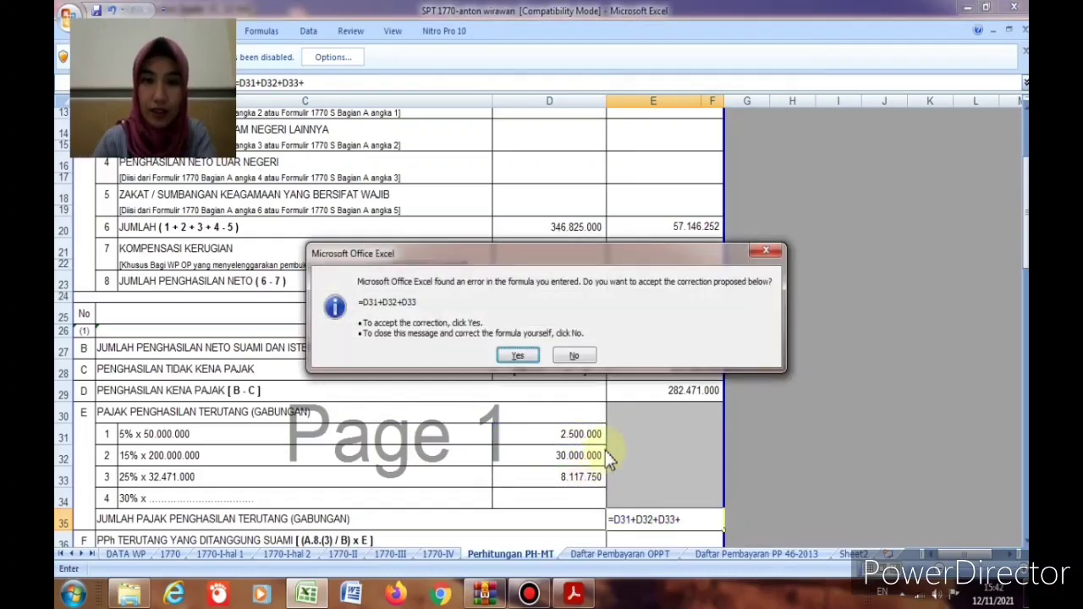
left_click(518, 355)
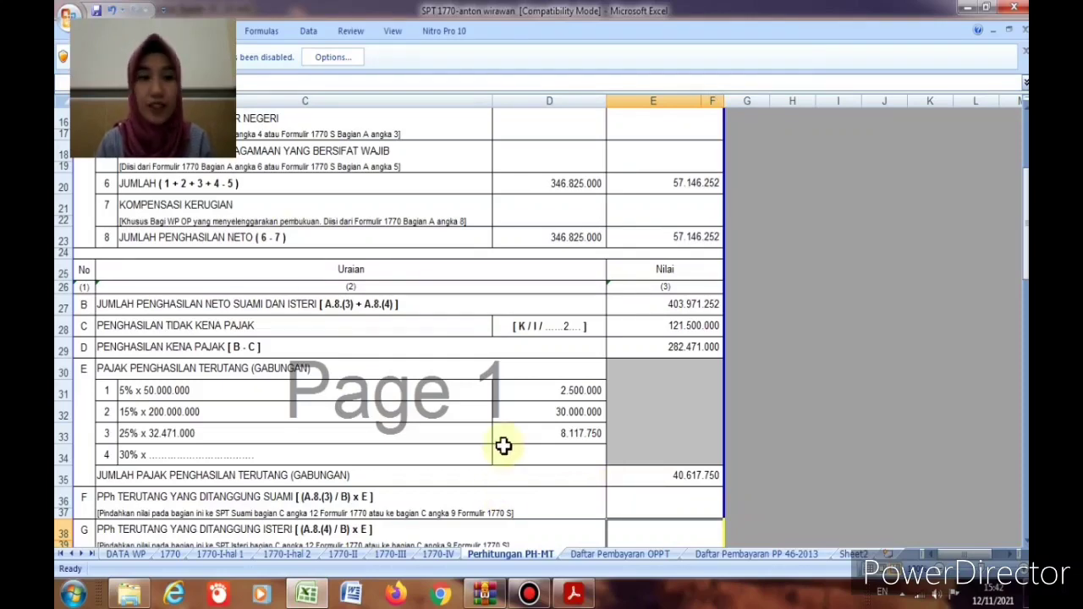
- Examine the source figures for the row F formula and the husband's tax calculation on Sheet2
scroll(92, 505, "down", 2)
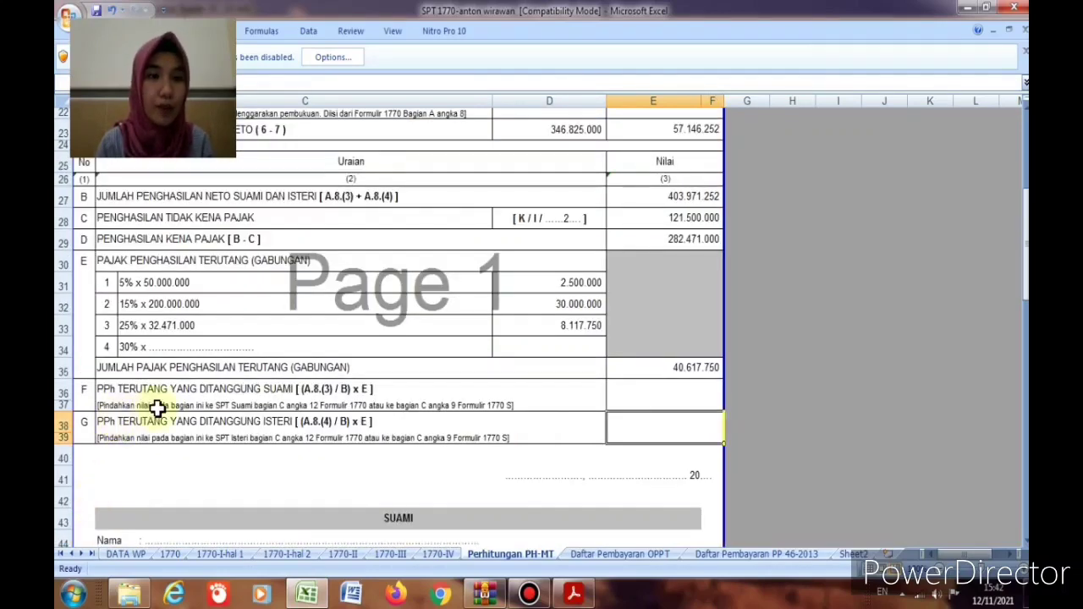
scroll(199, 427, "up", 1)
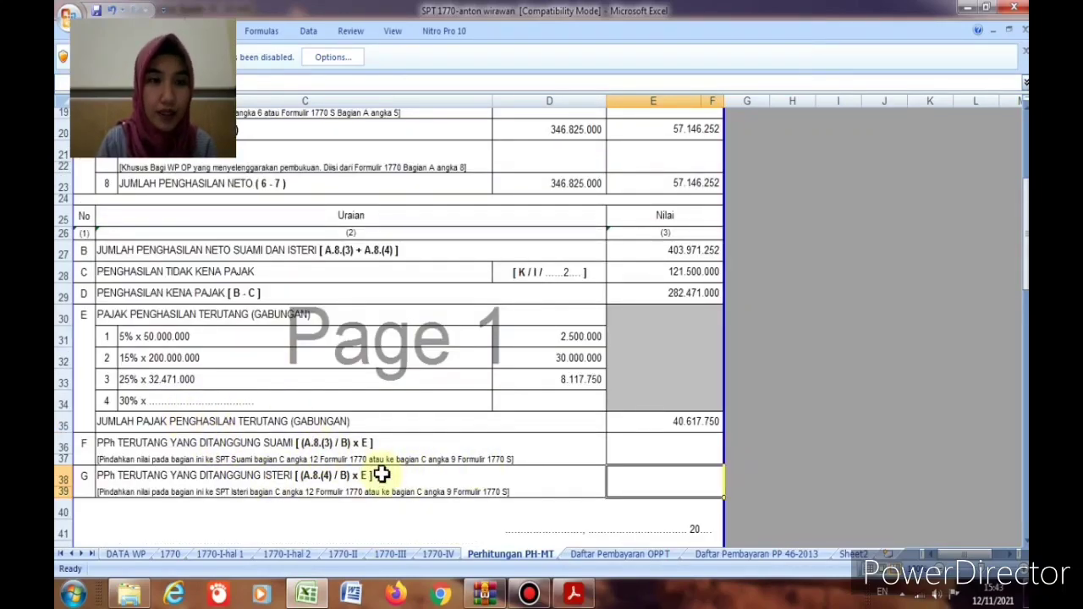
scroll(383, 475, "up", 4)
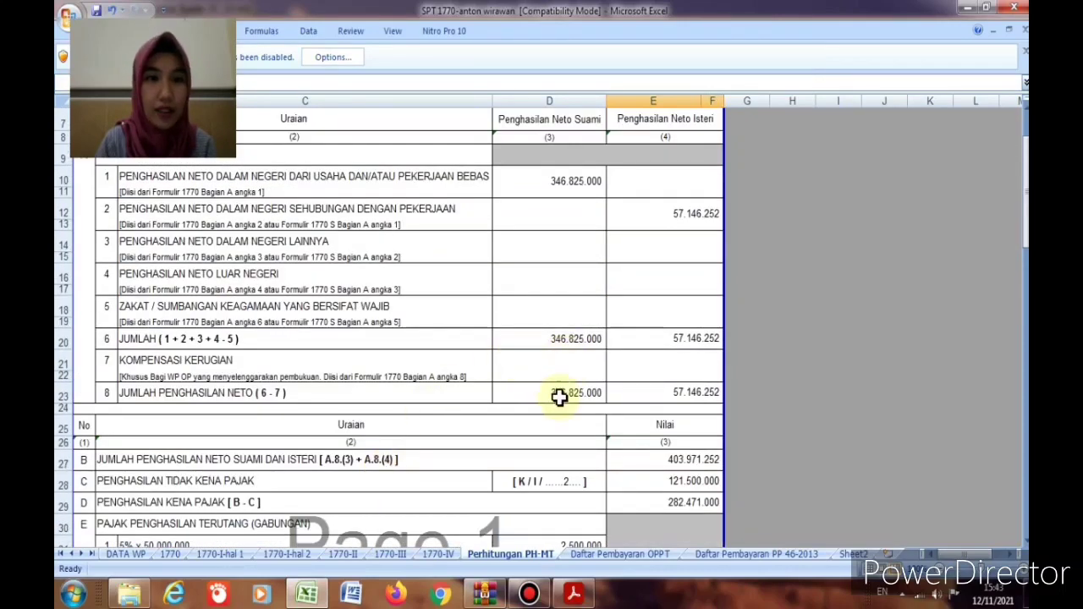
left_click(558, 401)
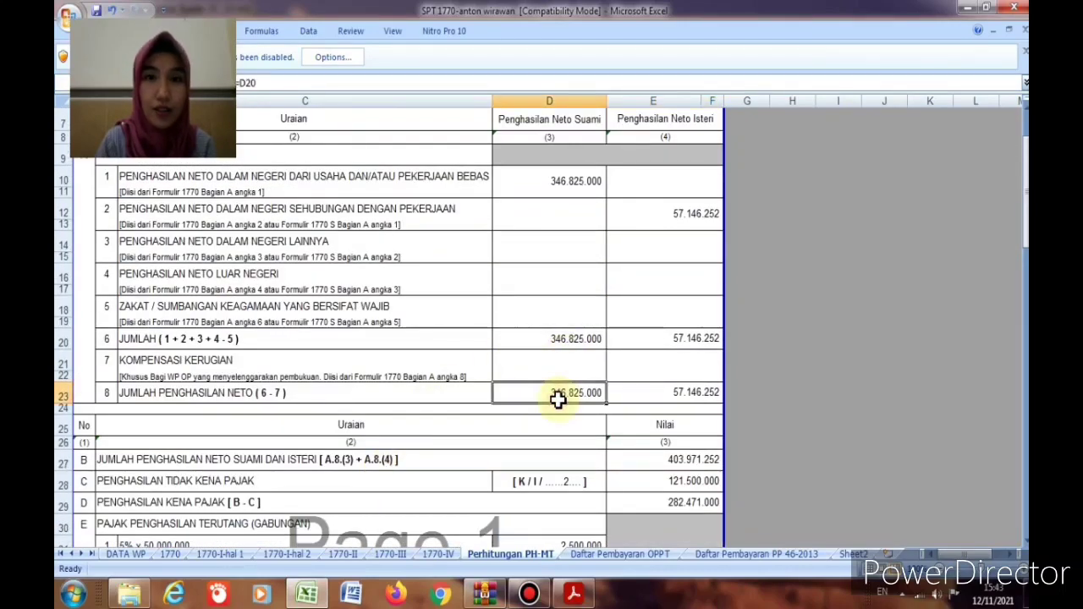
left_click(663, 458)
scroll(662, 458, "down", 5)
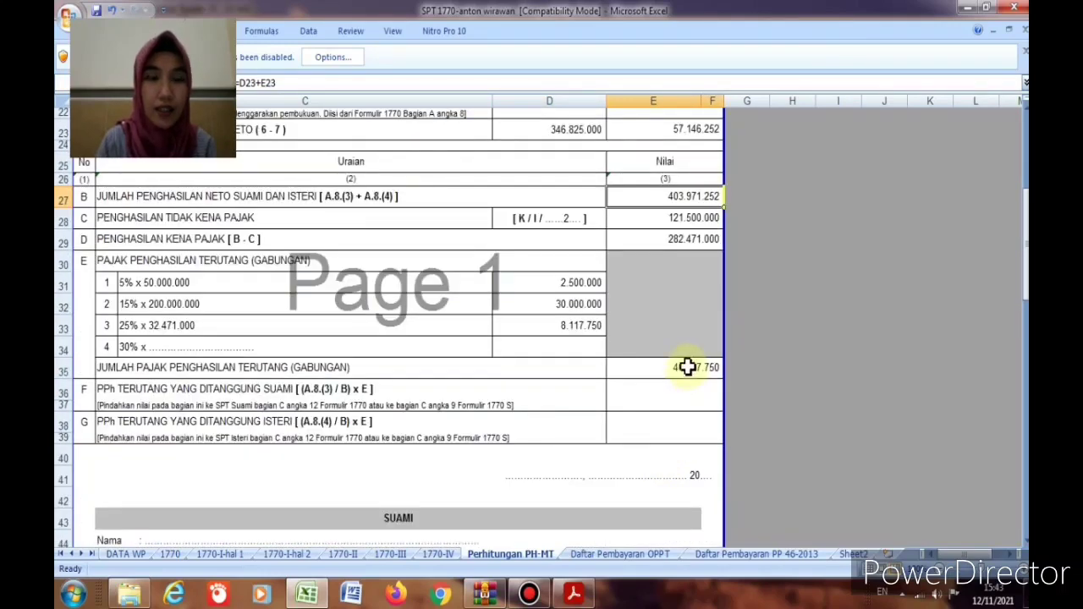
left_click(687, 367)
left_click(675, 396)
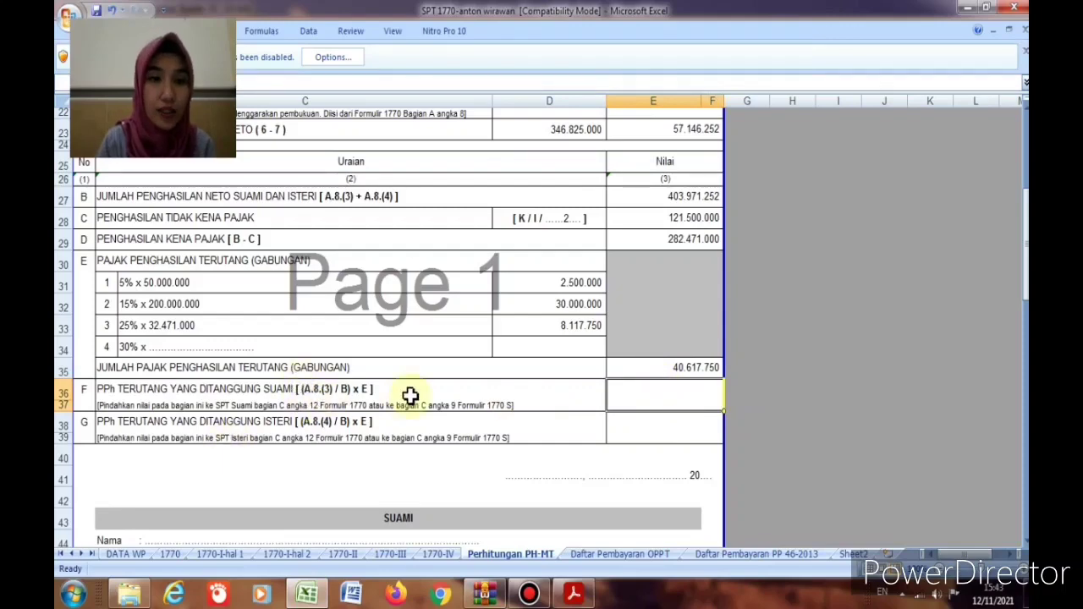
left_click(853, 555)
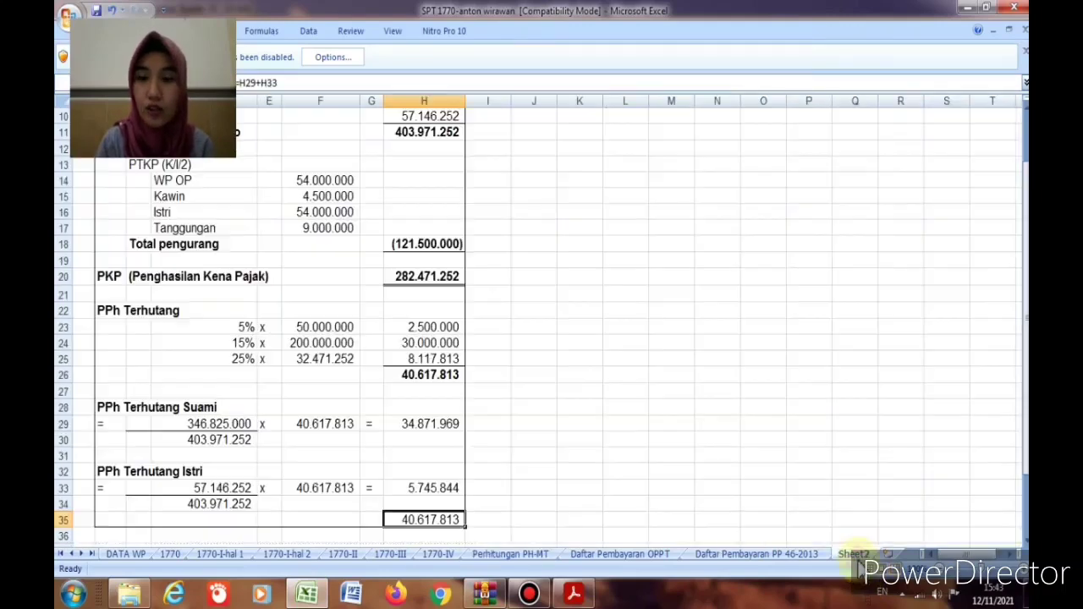
left_click(429, 427)
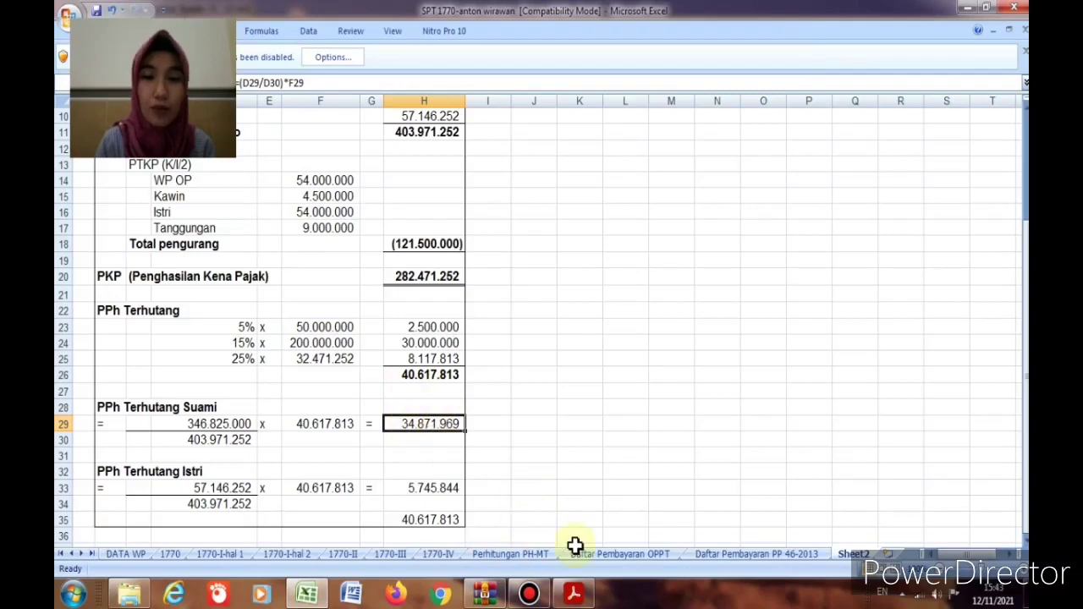
left_click(495, 556)
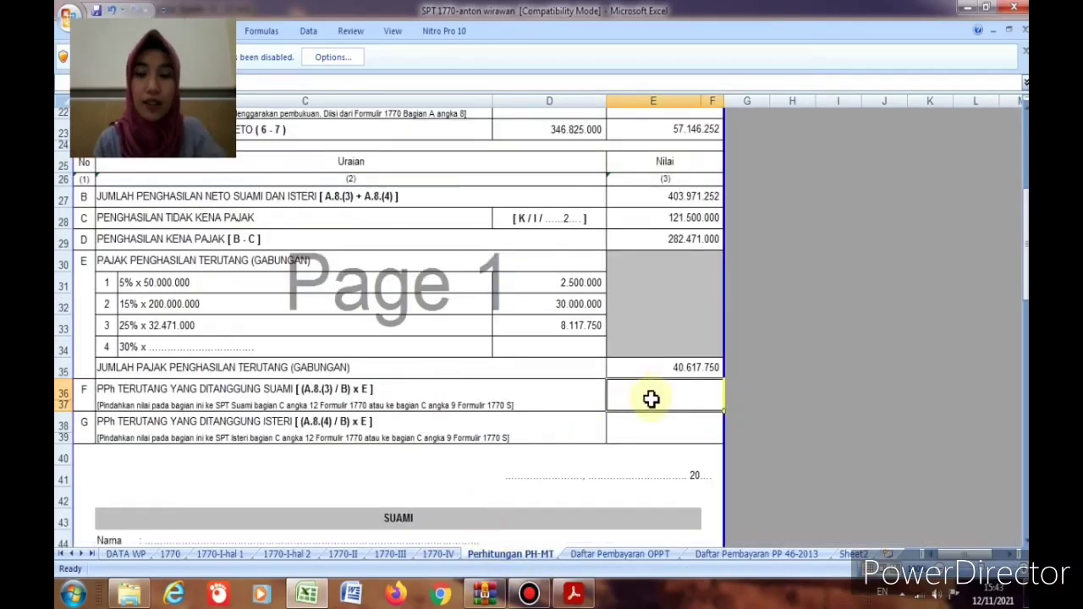
- Calculate the husband's tax share in row F with =(D23/E27)*E35 and compare it with the calculation on Sheet2
type("=")
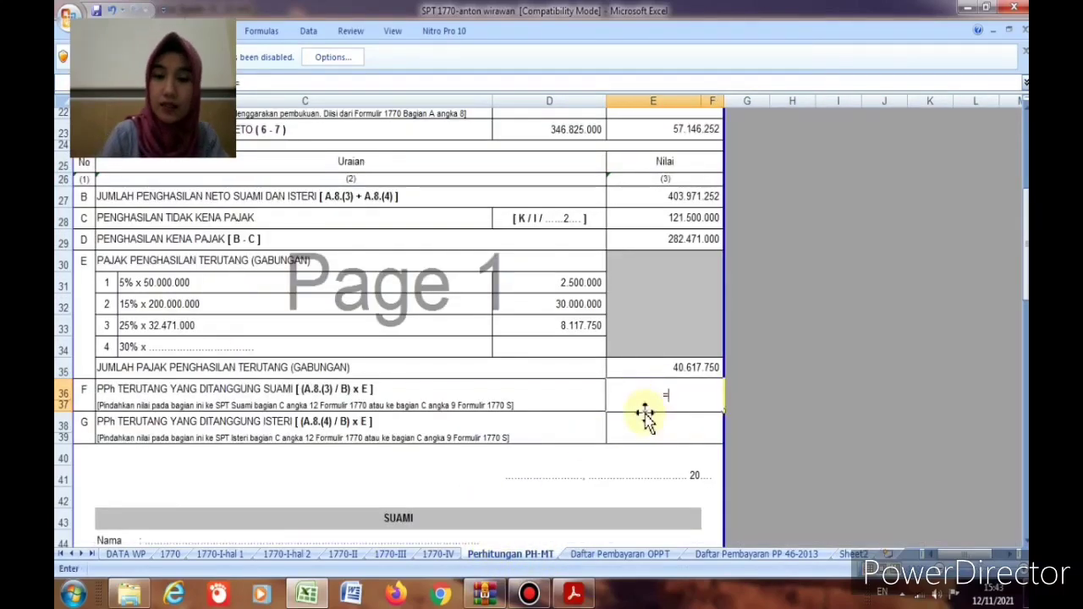
type("(")
scroll(646, 413, "up", 5)
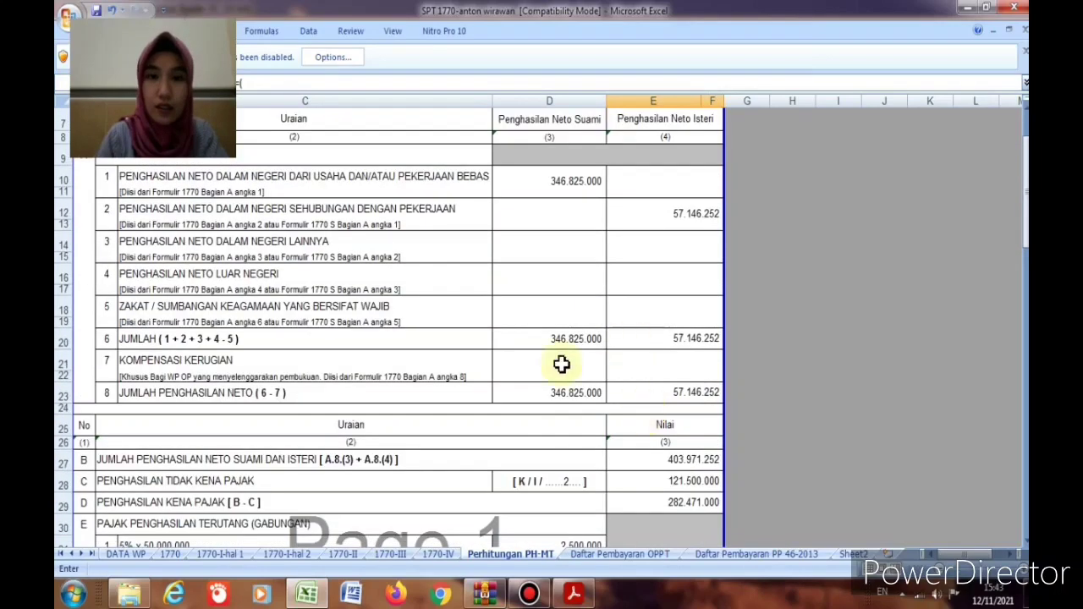
left_click(549, 391)
type("/")
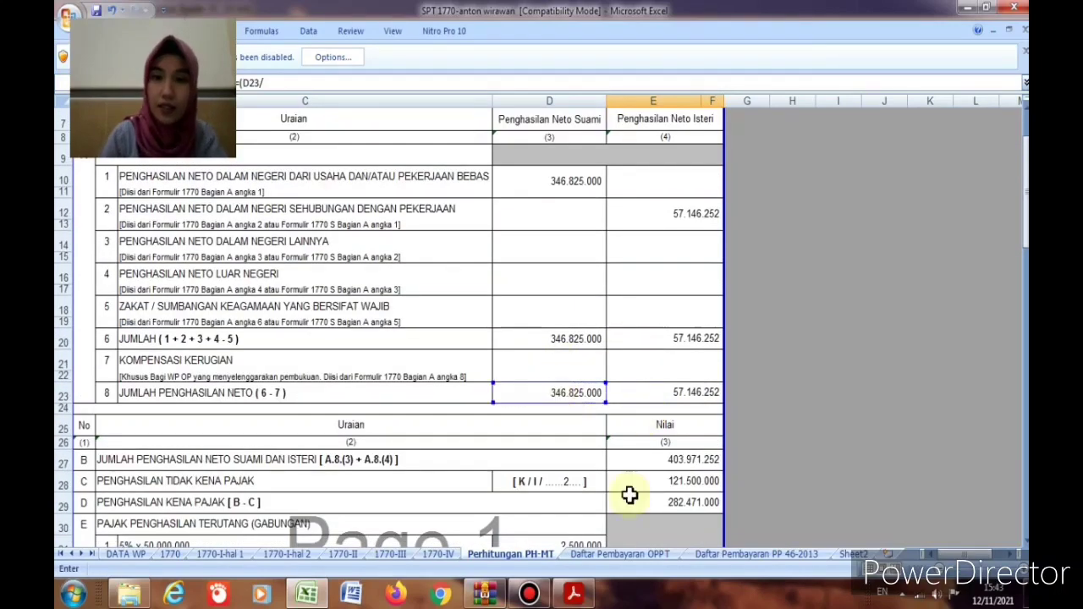
left_click(646, 464)
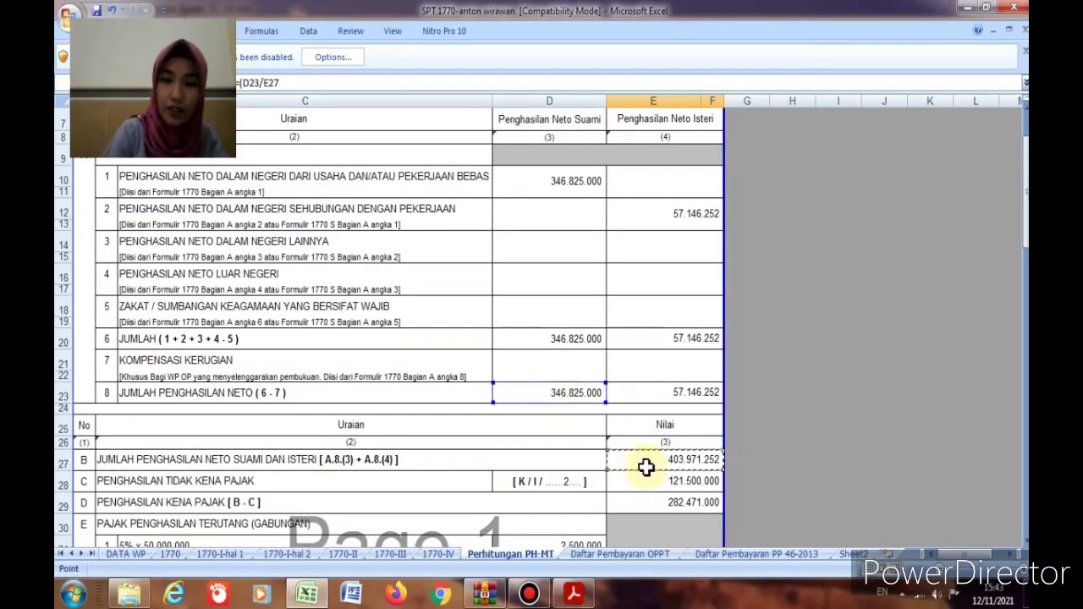
type(")*")
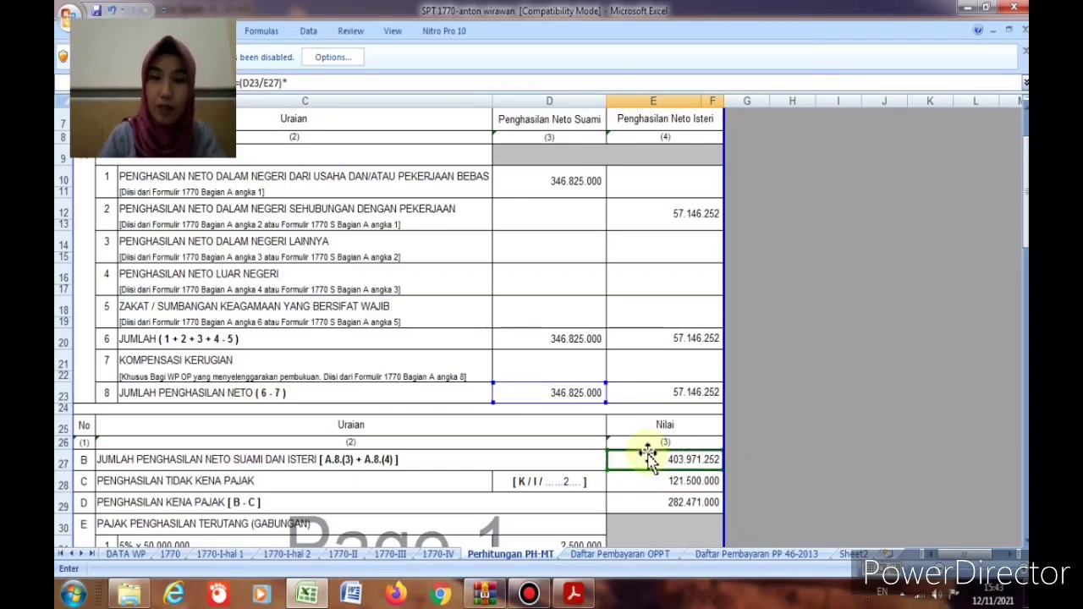
scroll(648, 474, "down", 3)
left_click(645, 479)
key("Return")
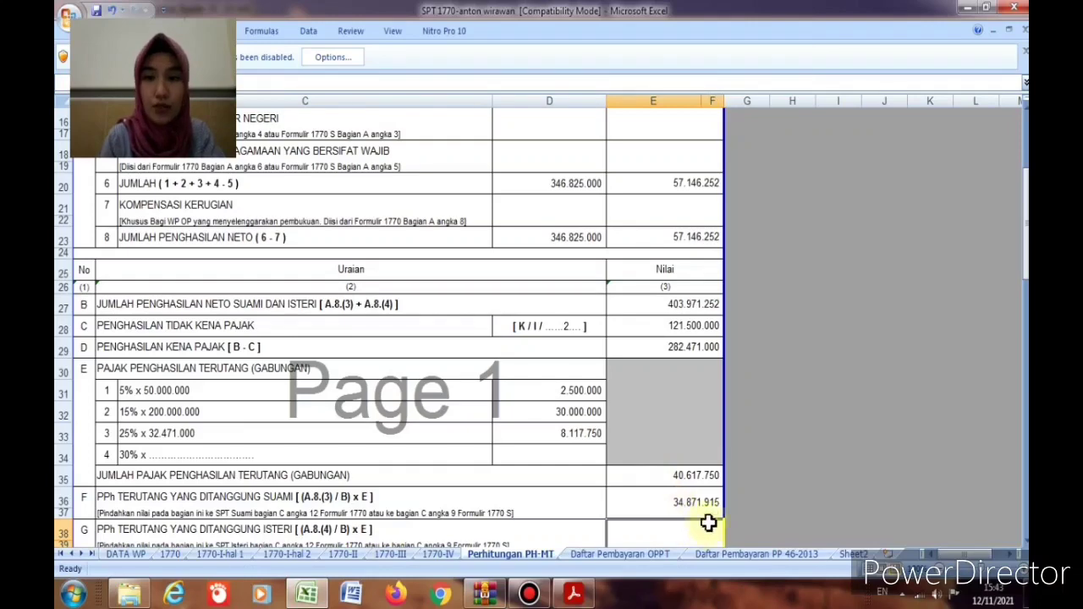
left_click(853, 555)
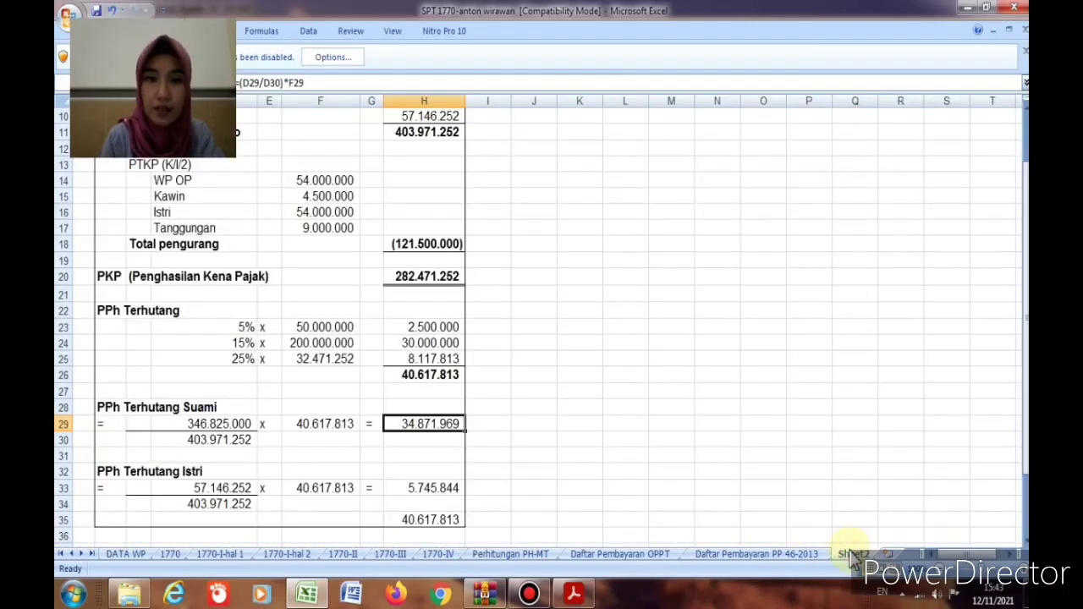
left_click(491, 552)
- Enter the wife's tax share formula in row G, dividing E23 by E27 and multiplying by E35
scroll(658, 518, "down", 1)
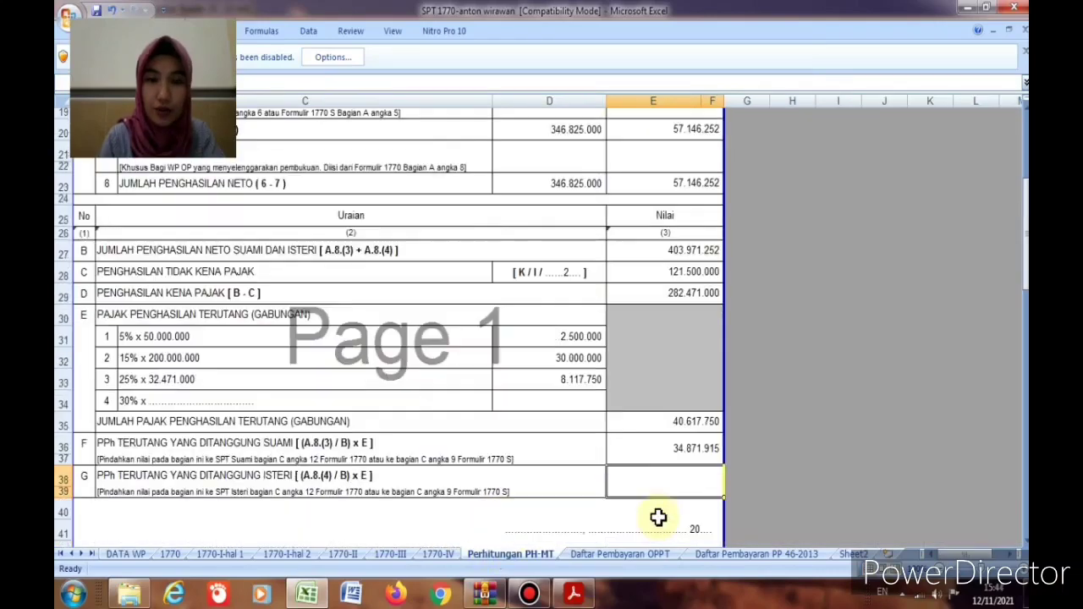
type("=")
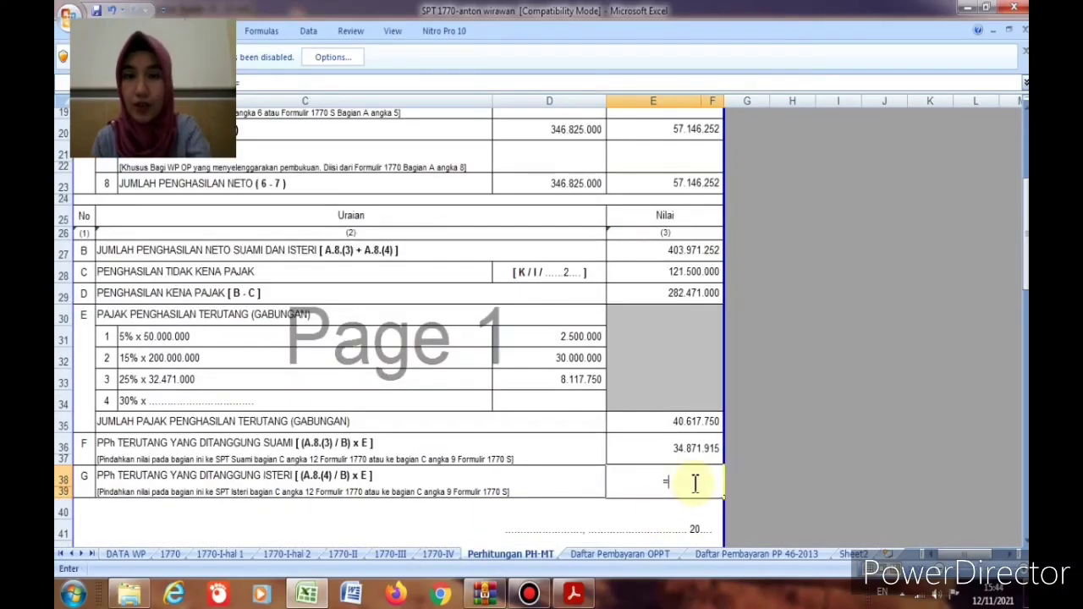
scroll(693, 483, "up", 4)
scroll(693, 483, "up", 1)
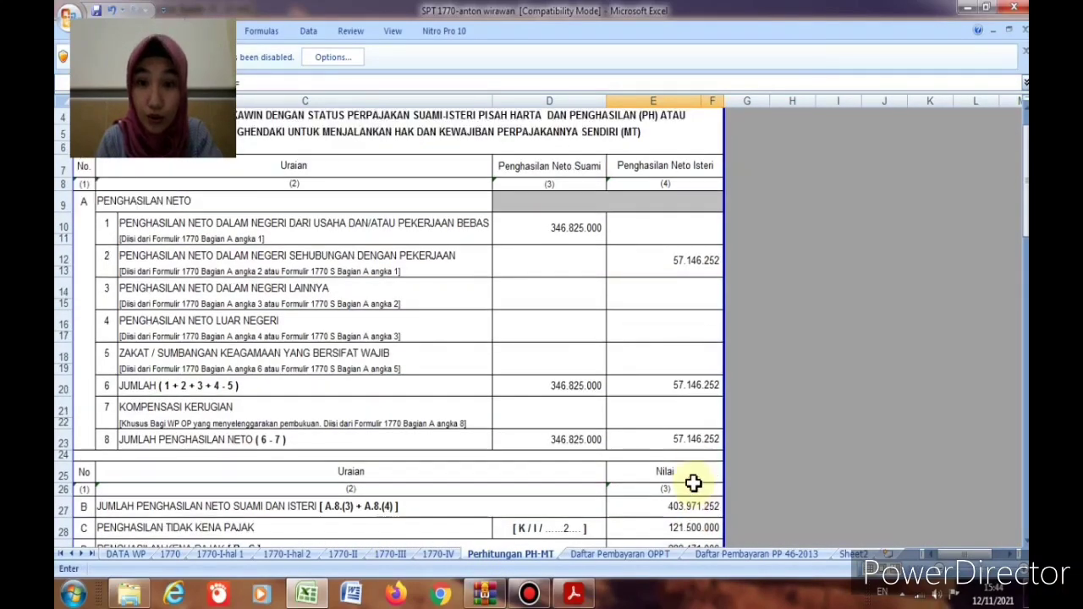
left_click(691, 439)
key("BackSpace")
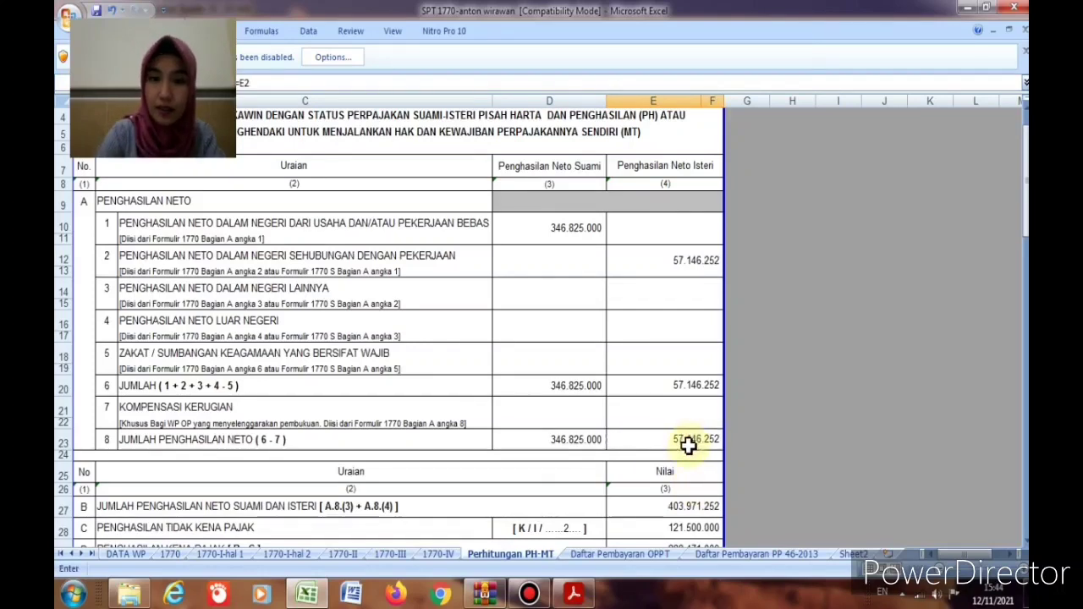
left_click(689, 446)
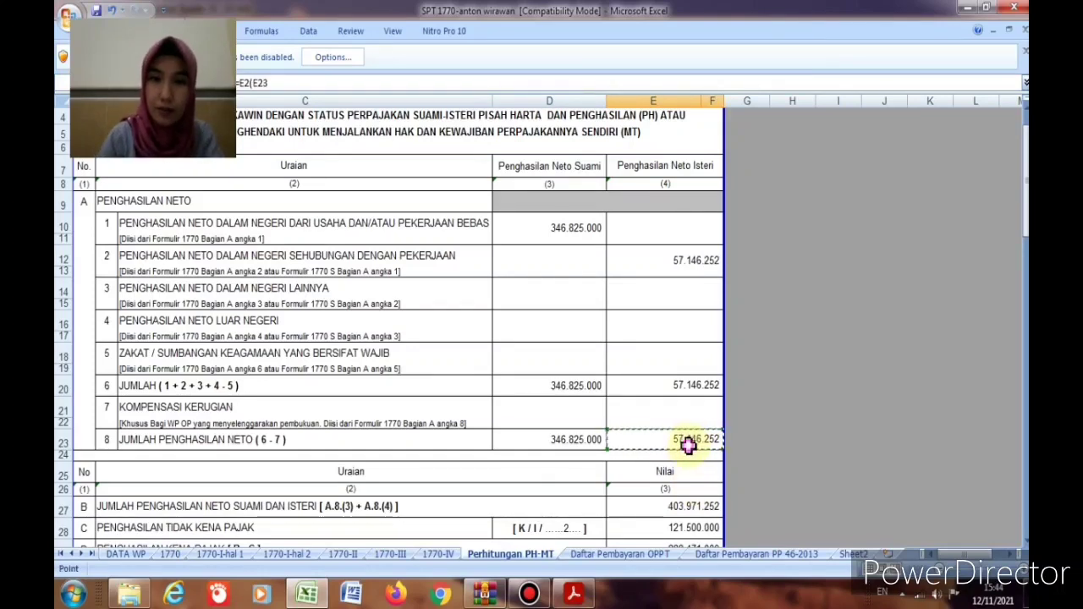
type("/")
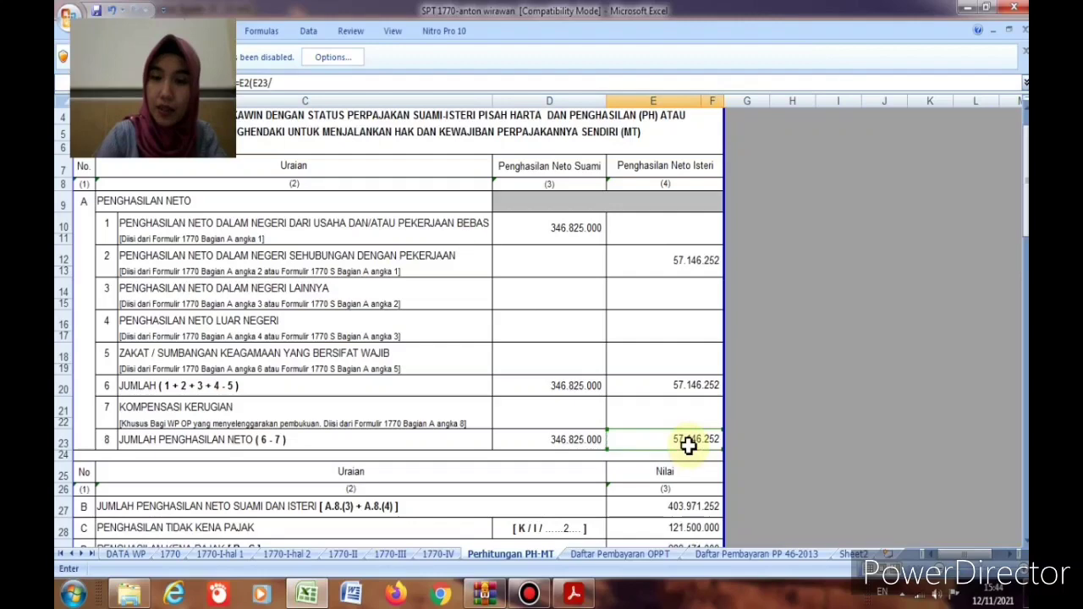
left_click(672, 506)
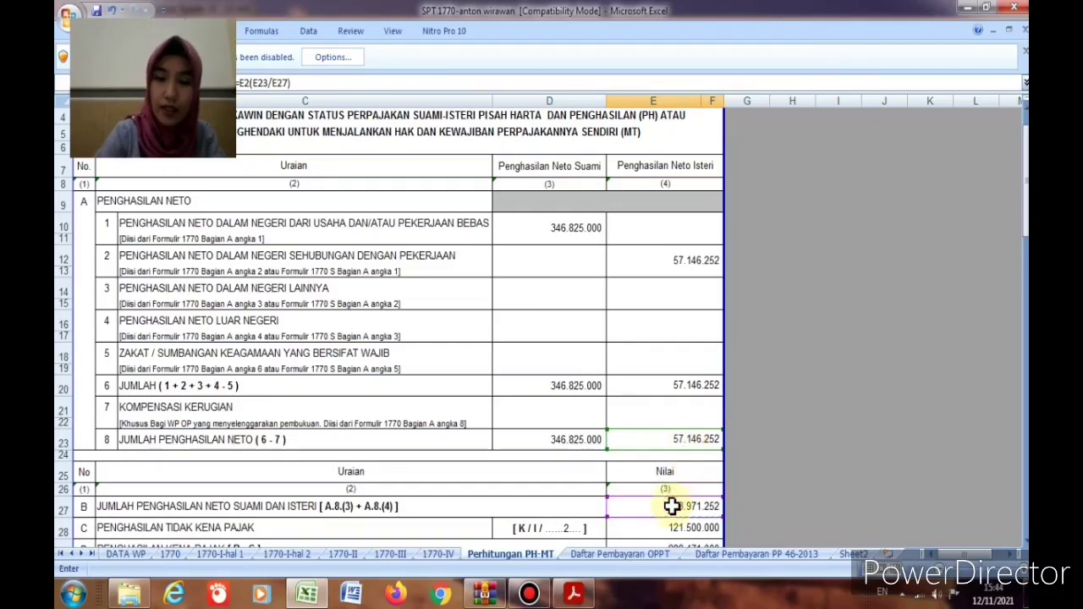
type(")*")
scroll(684, 504, "down", 4)
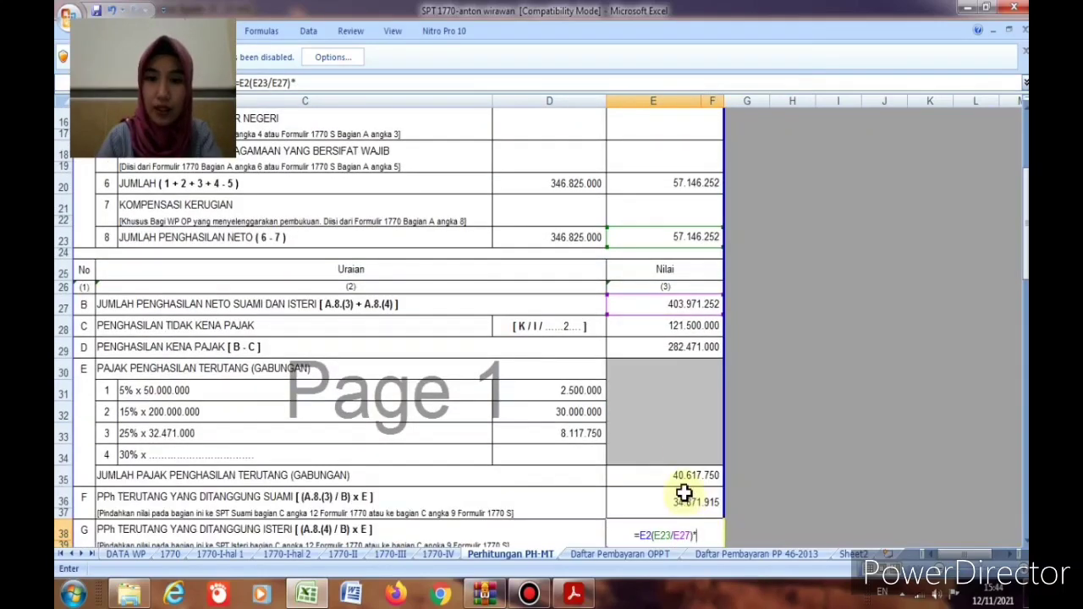
left_click(683, 478)
key("Return")
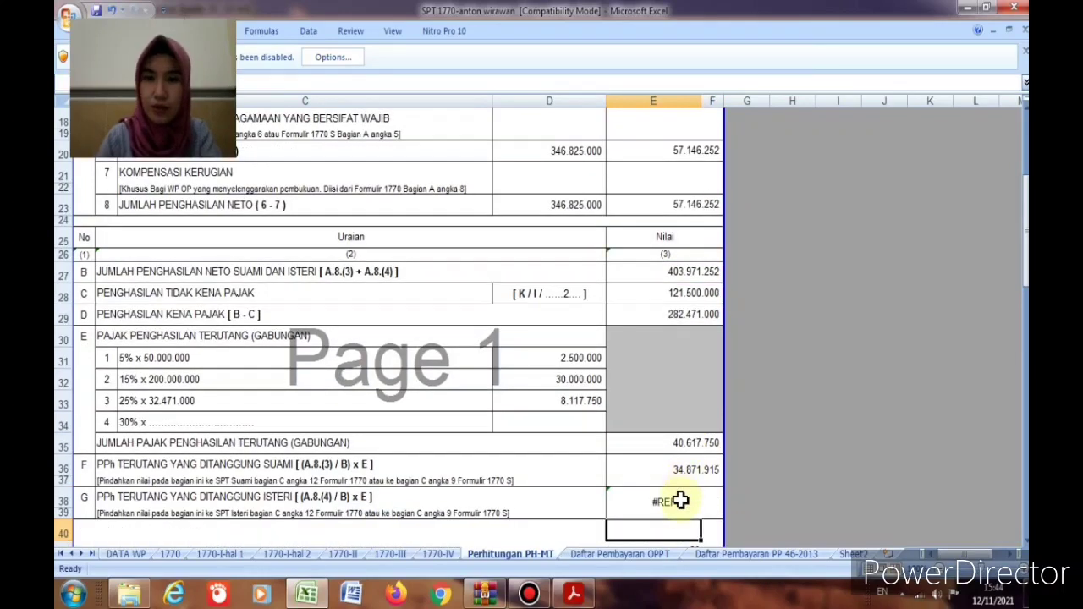
- Remove the stray E2 reference from the row G formula so it reads =(E23/E27)*E35
left_click(681, 501)
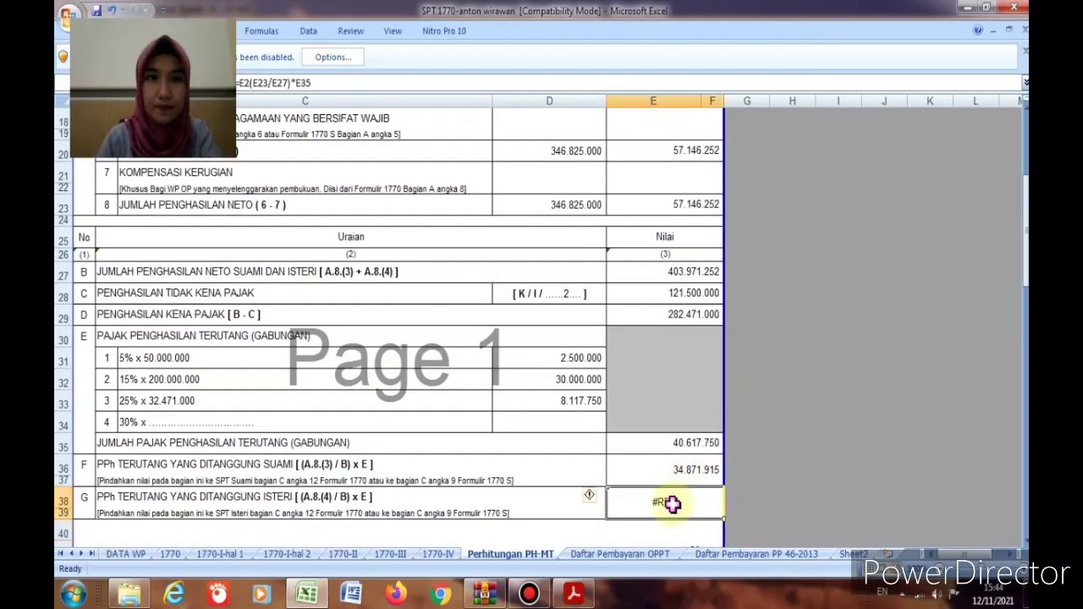
left_click(249, 82)
key("BackSpace")
key("BackSpace")
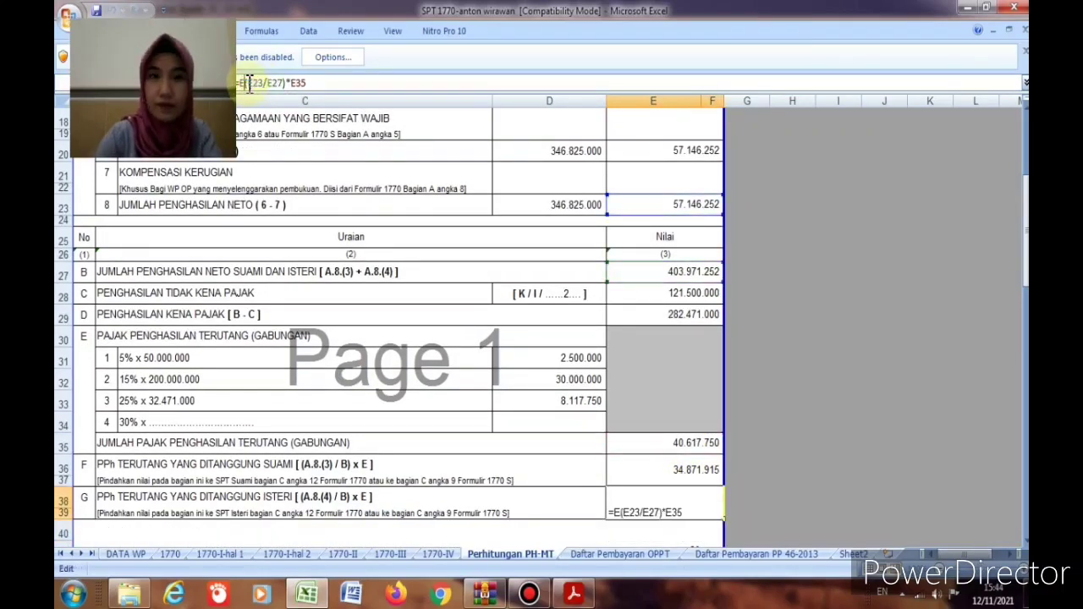
key("Return")
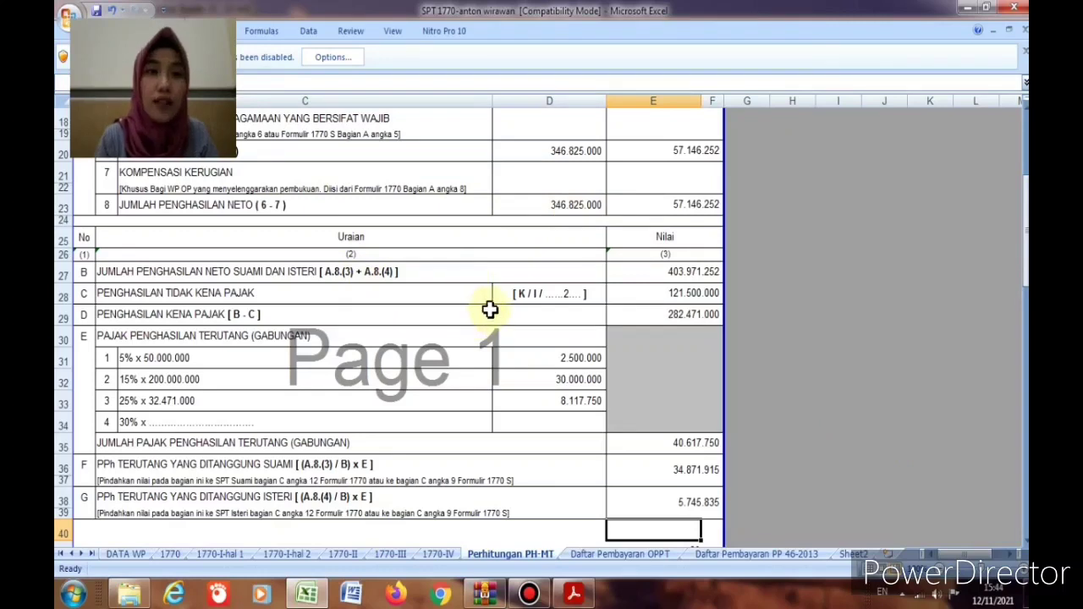
- Review the taxable income in row D and the husband's tax share in row F of the Perhitungan PH-MT sheet
left_click(690, 314)
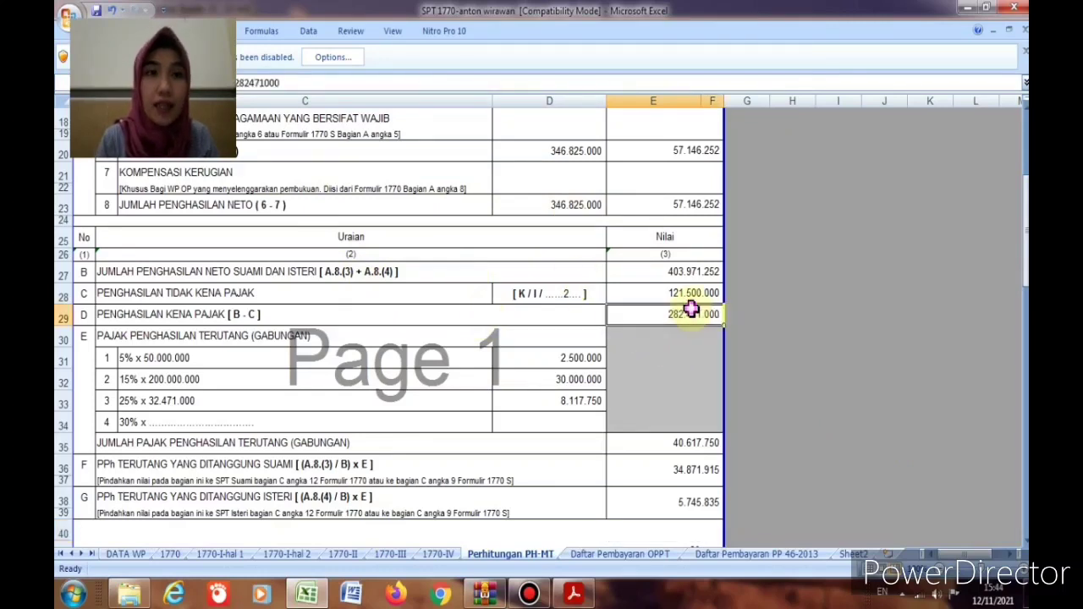
left_click(683, 465)
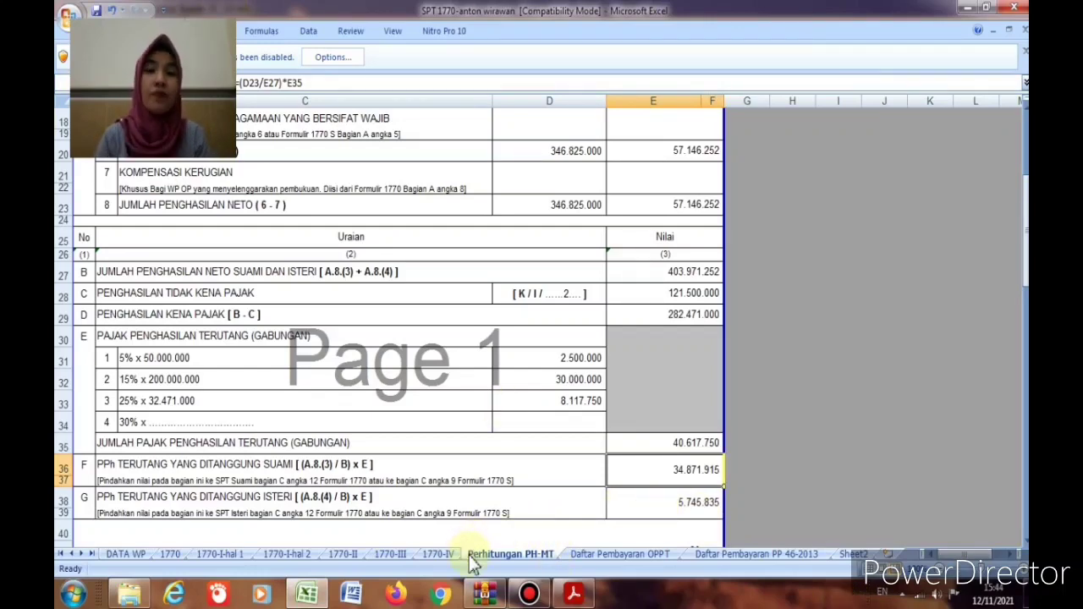
scroll(499, 546, "up", 6)
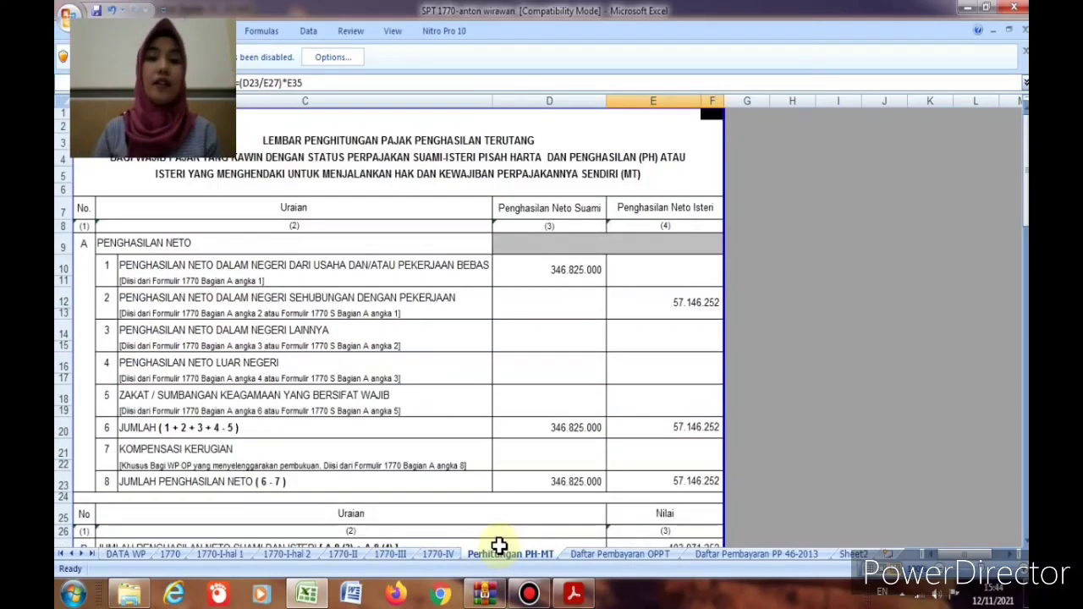
- Compare the year-end assets in Bagian A of the 1770-IV sheet with section C of PH MT.pdf in Adobe Acrobat Reader
left_click(430, 555)
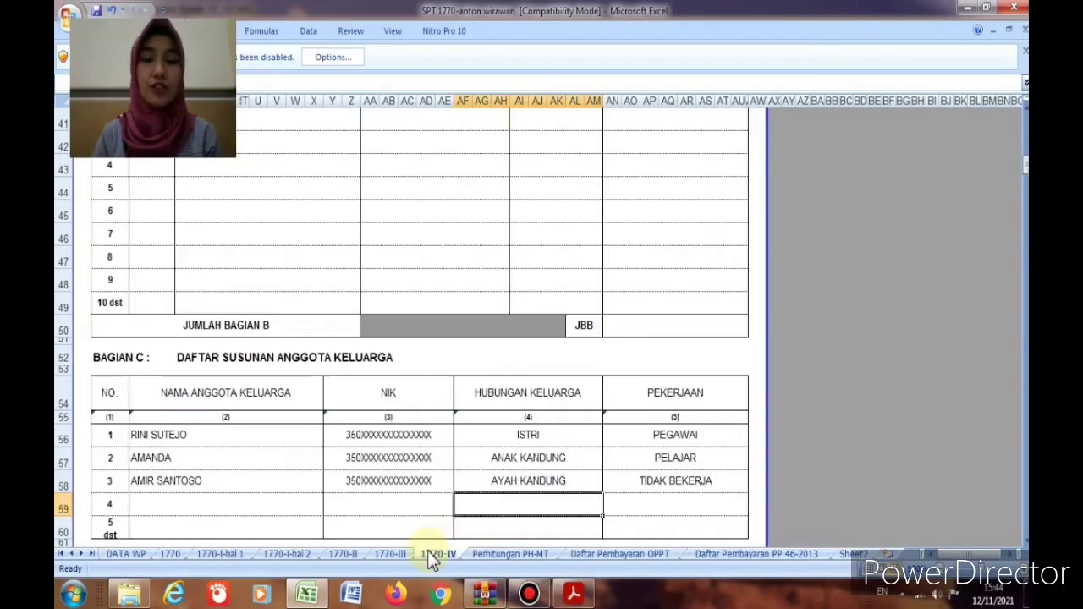
scroll(427, 550, "up", 13)
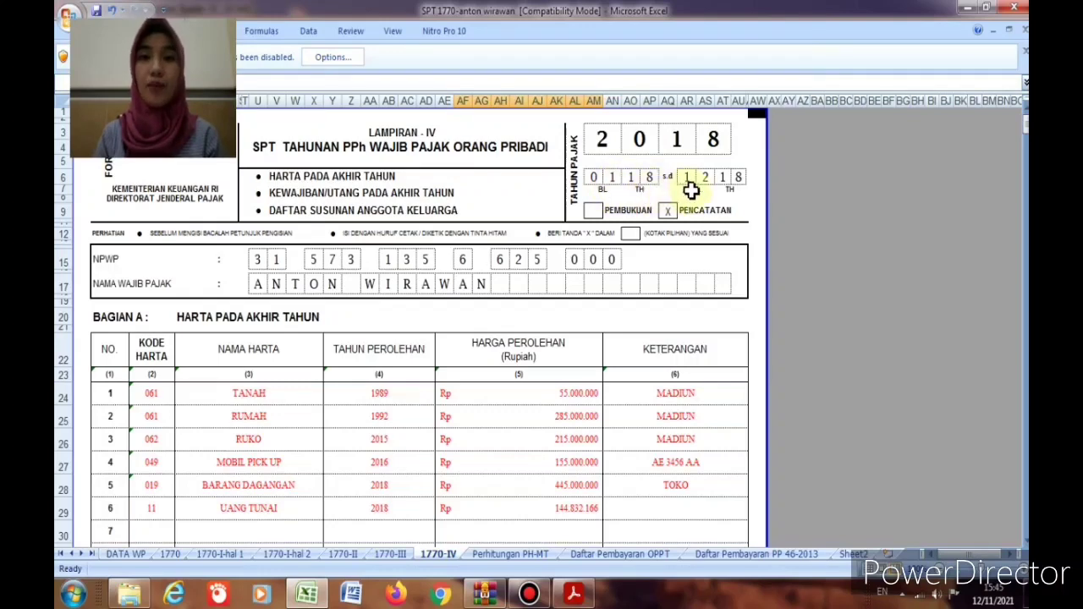
scroll(322, 297, "down", 1)
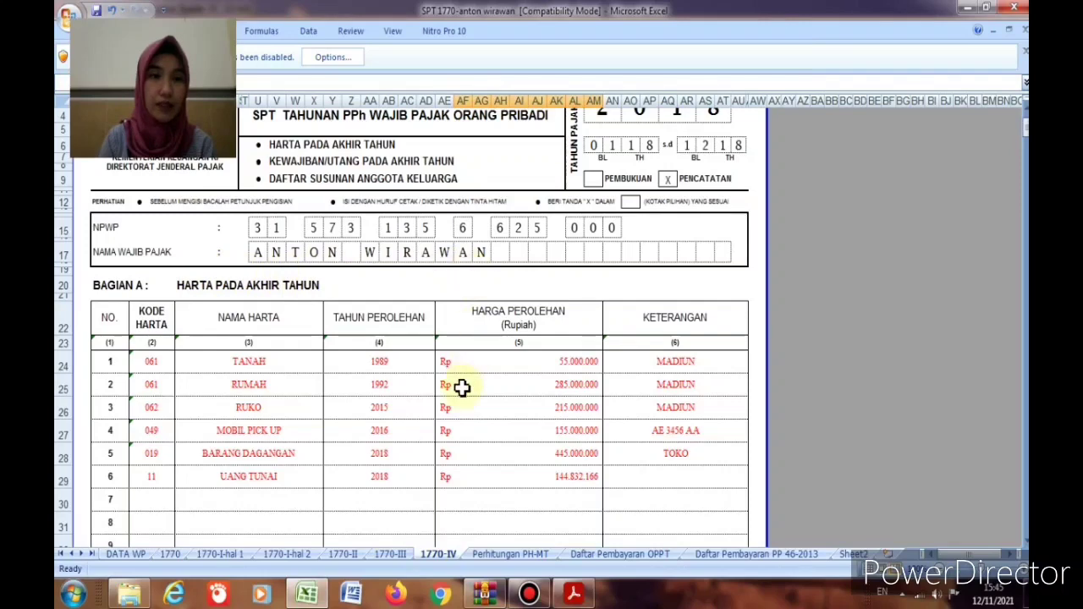
scroll(459, 387, "down", 1)
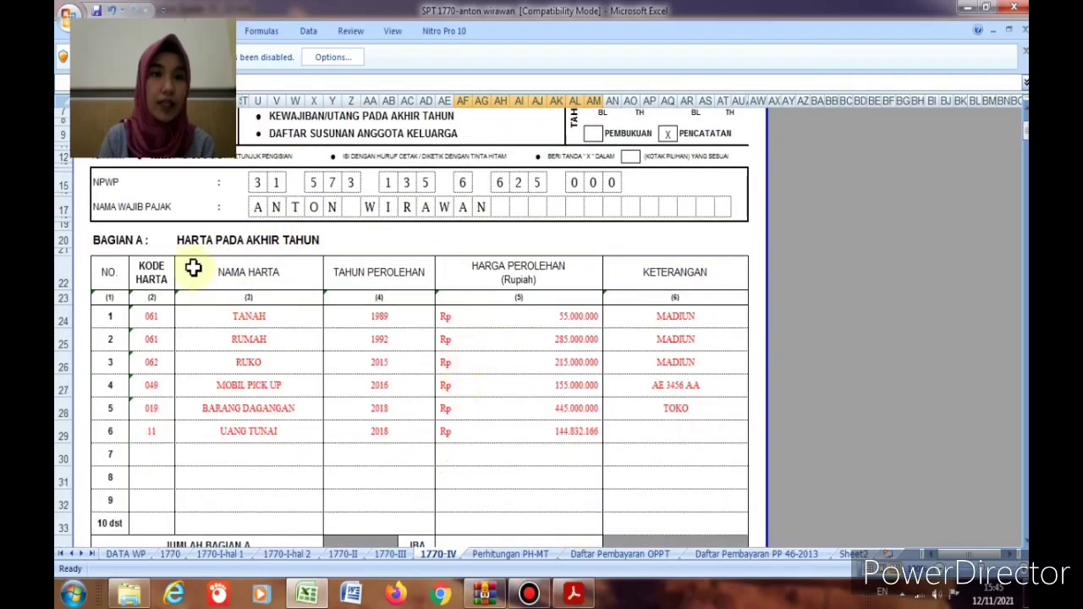
left_click(573, 595)
scroll(416, 457, "up", 8)
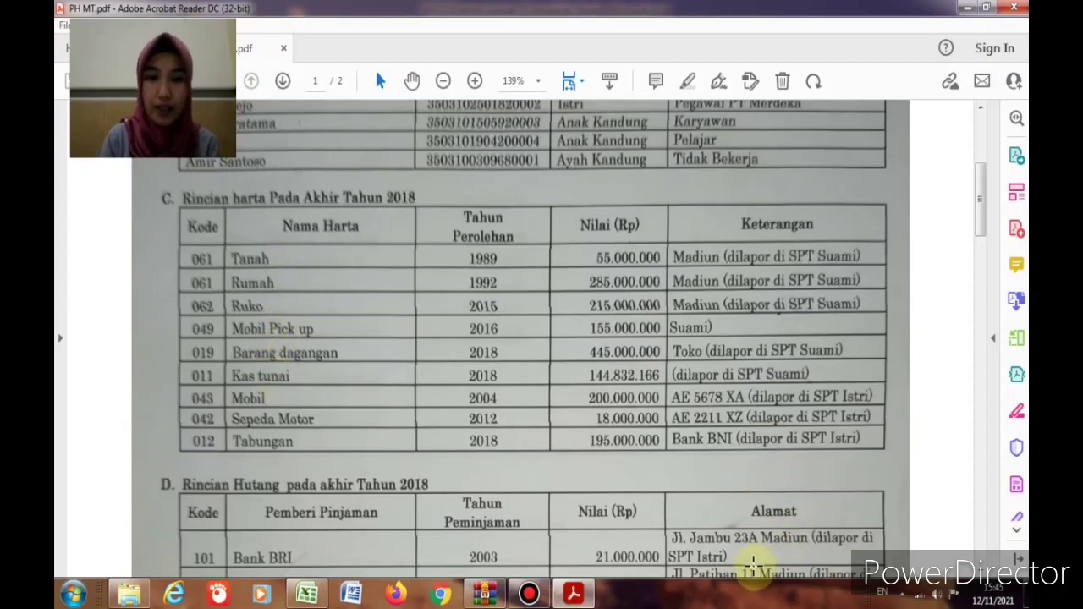
left_click(306, 595)
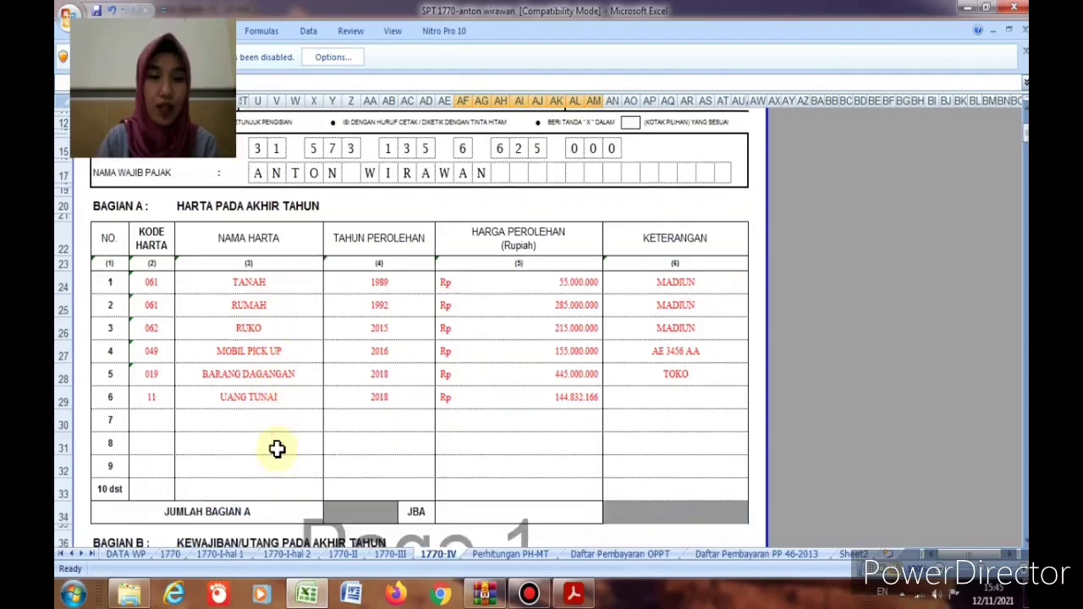
scroll(279, 444, "down", 2)
left_click(478, 461)
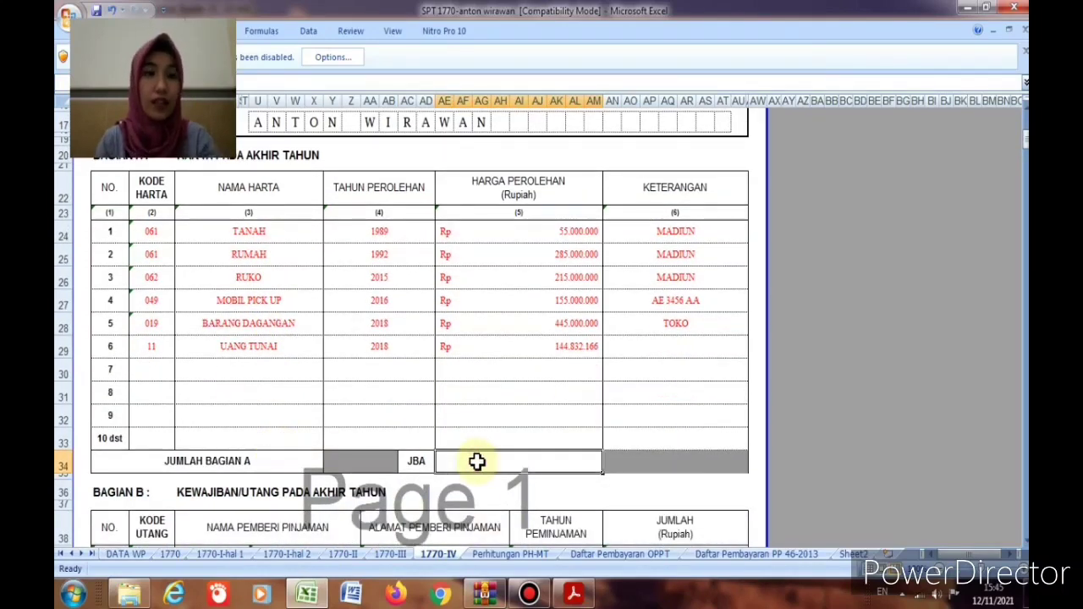
- Check Bagian B of 1770-IV against the debt details in PH MT.pdf, and review the family members in Bagian C
scroll(477, 461, "down", 4)
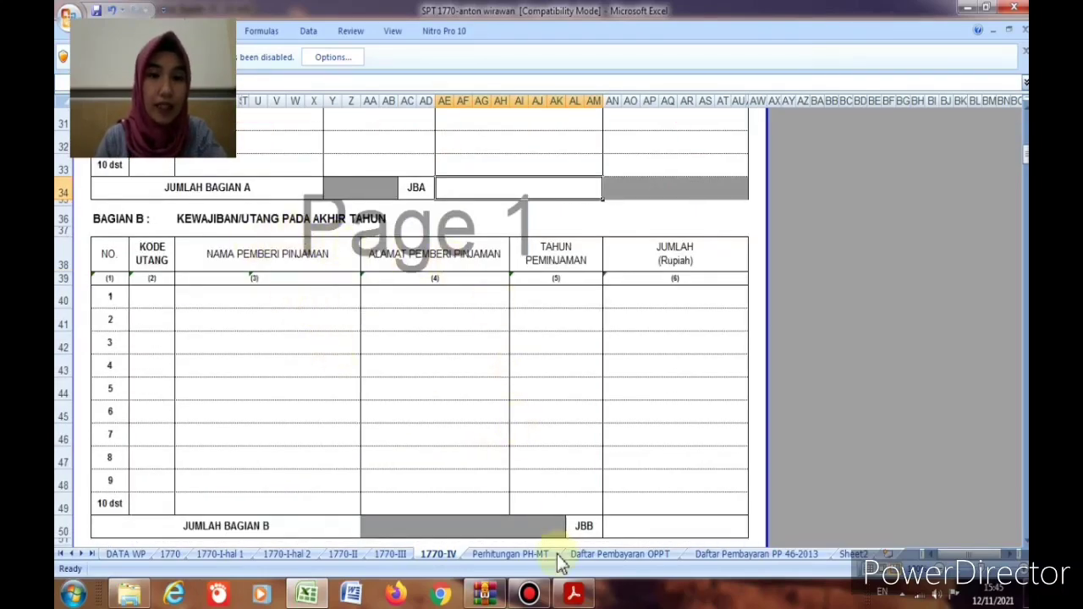
left_click(573, 595)
scroll(491, 460, "down", 2)
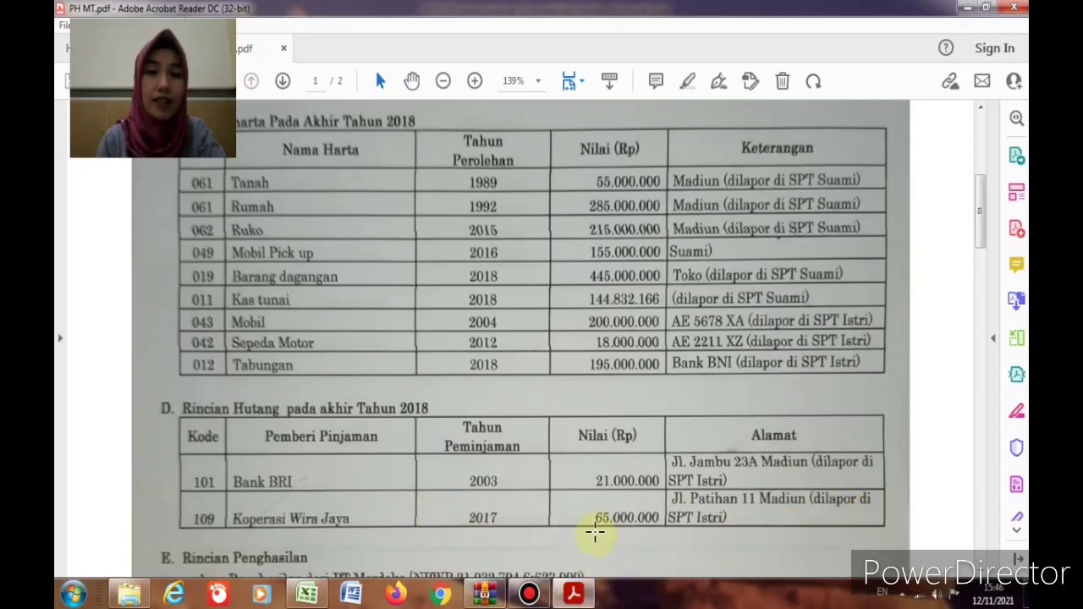
left_click(306, 595)
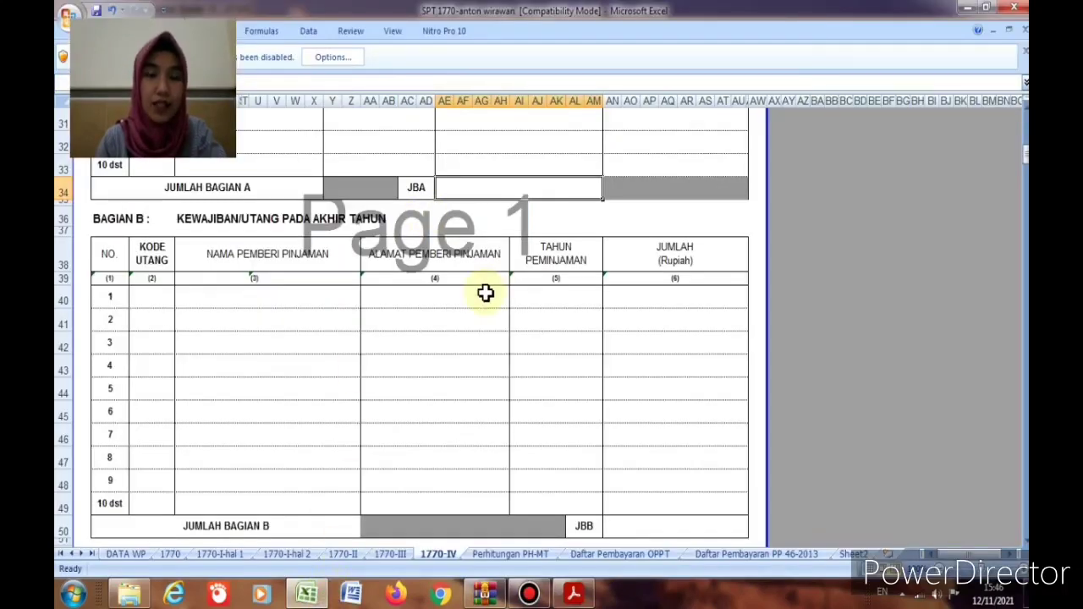
scroll(485, 293, "down", 5)
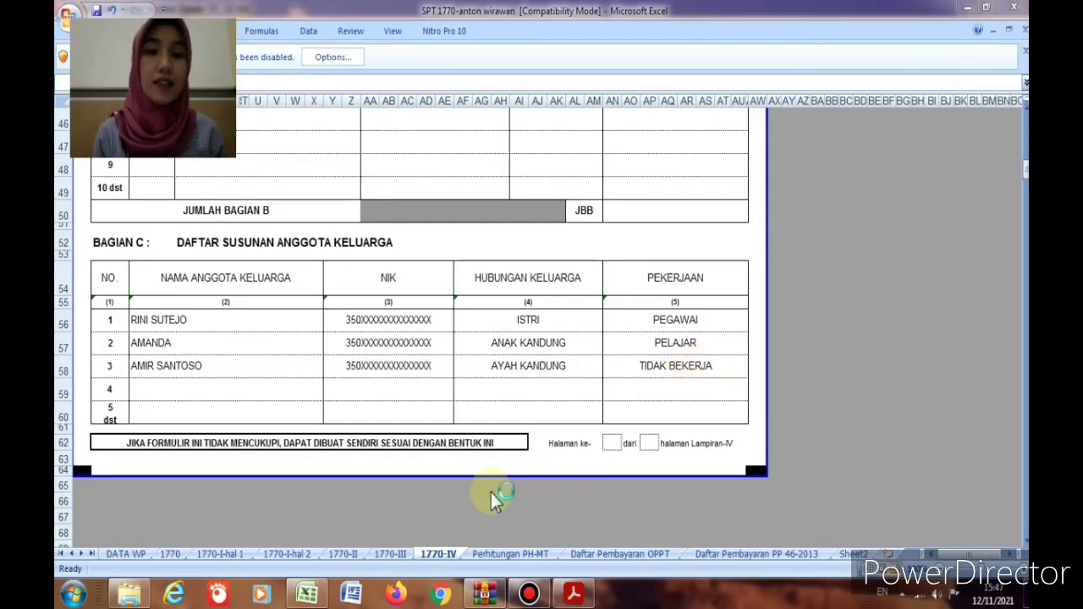
scroll(401, 518, "up", 11)
- Clear the #REF! entries from rows 16 and 17 of Bagian A on the 1770-III sheet
left_click(396, 556)
scroll(423, 506, "up", 6)
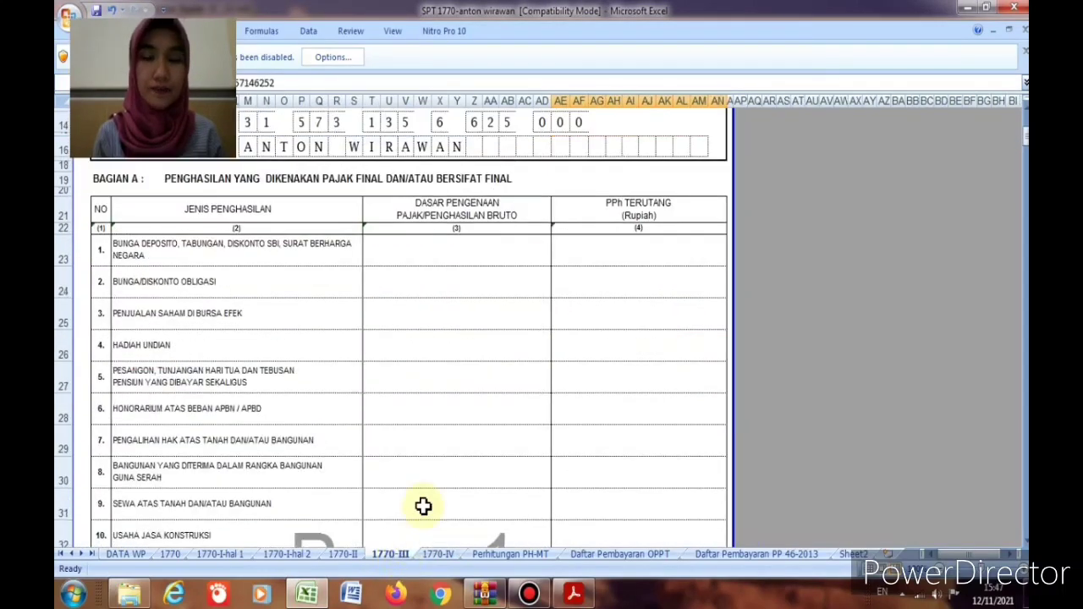
scroll(424, 506, "up", 4)
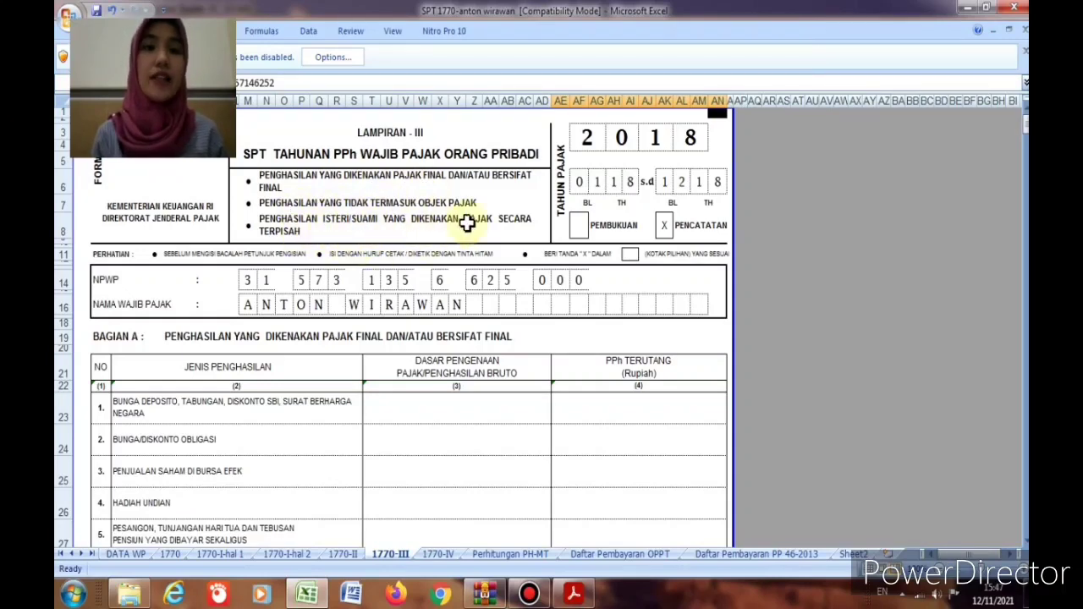
scroll(467, 223, "down", 5)
scroll(467, 223, "down", 4)
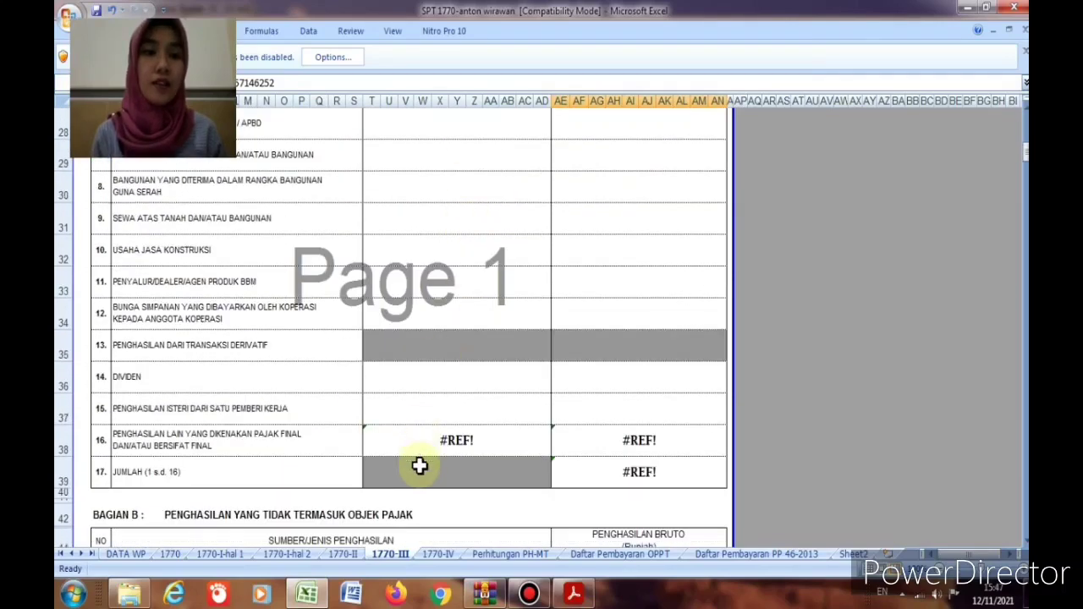
left_click_drag(418, 448, 649, 463)
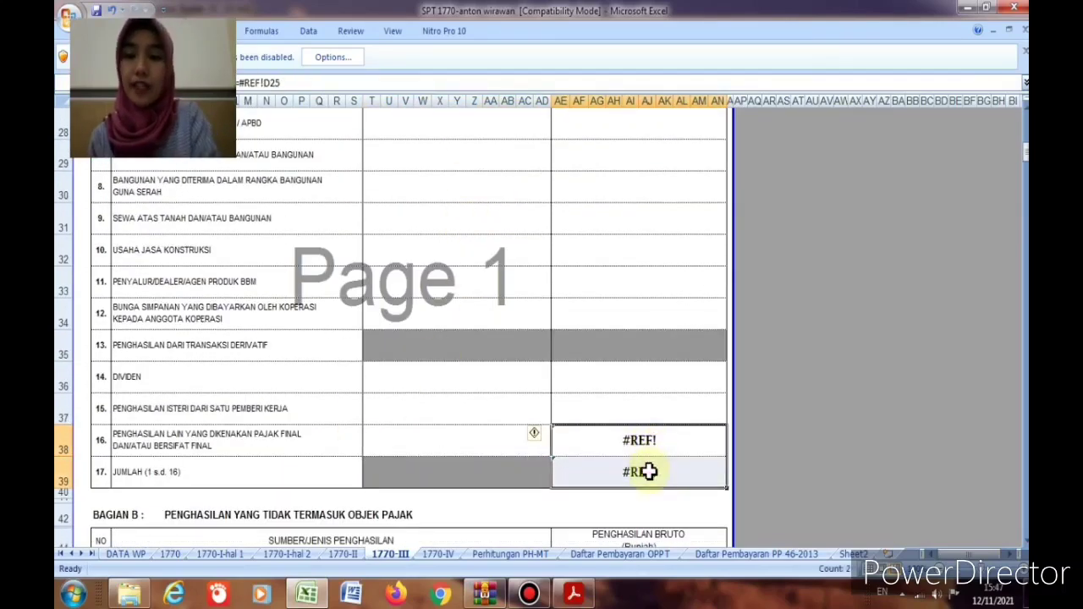
key("Delete")
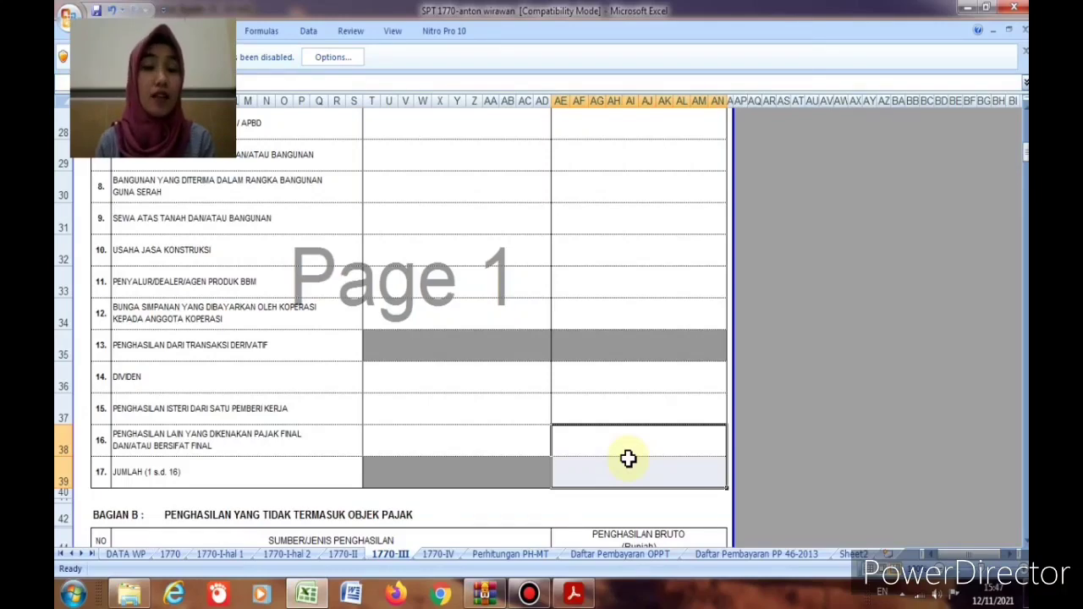
- Check the wife's separately taxed net income in Bagian C of 1770-III against the income figures on Sheet2
scroll(629, 457, "down", 6)
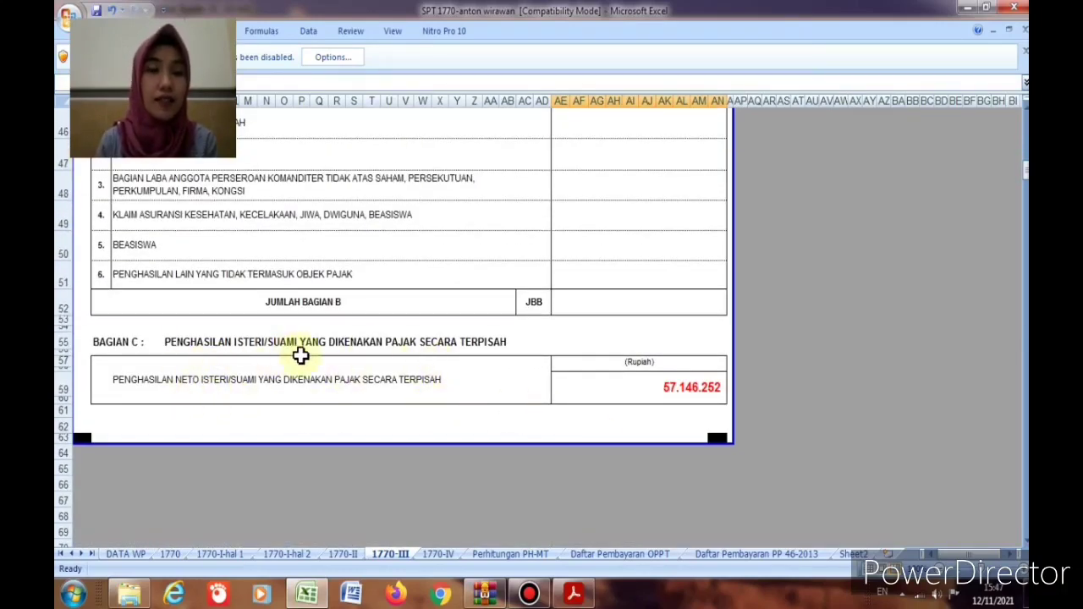
left_click(677, 386)
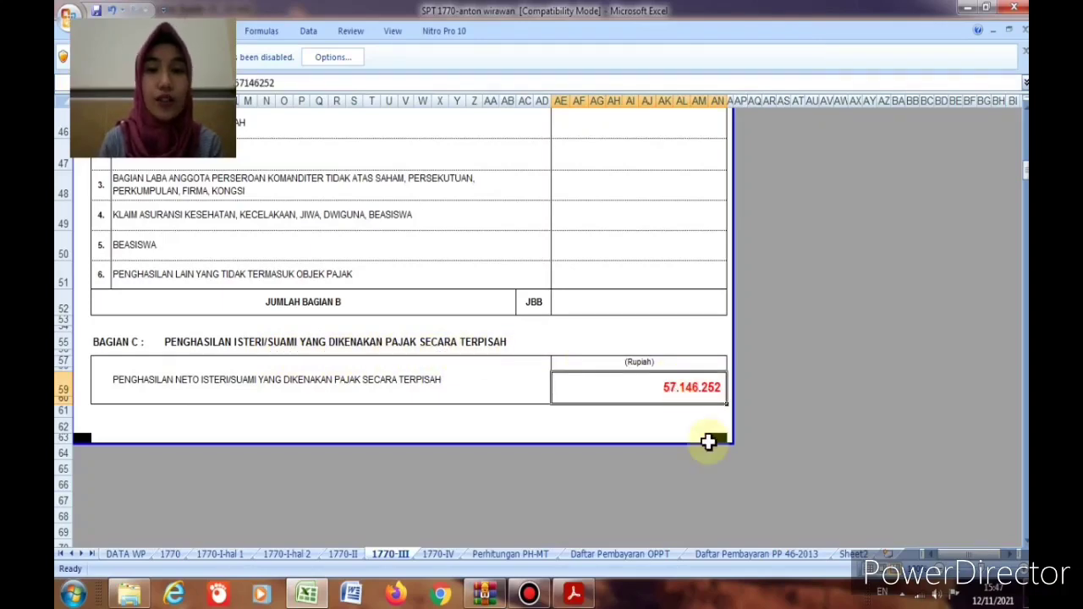
left_click(853, 554)
scroll(432, 233, "up", 2)
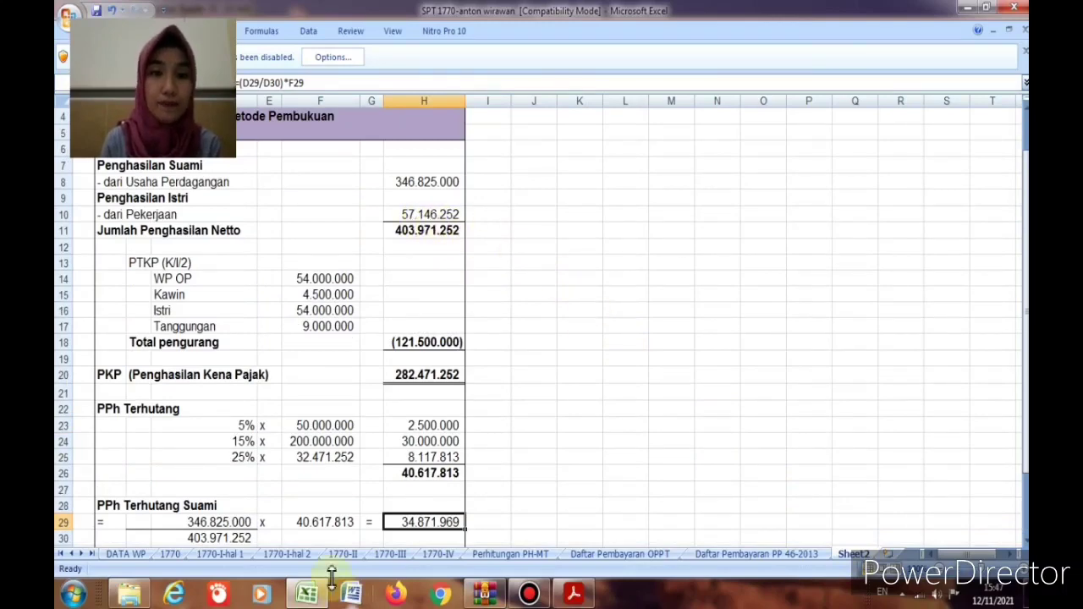
left_click(387, 555)
scroll(322, 486, "up", 2)
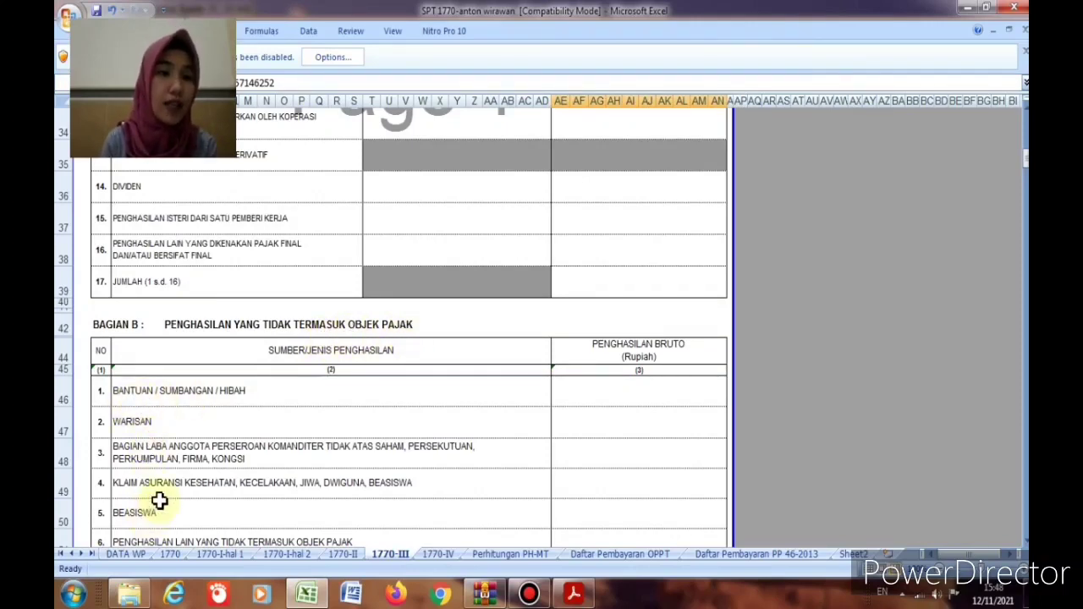
scroll(160, 507, "down", 2)
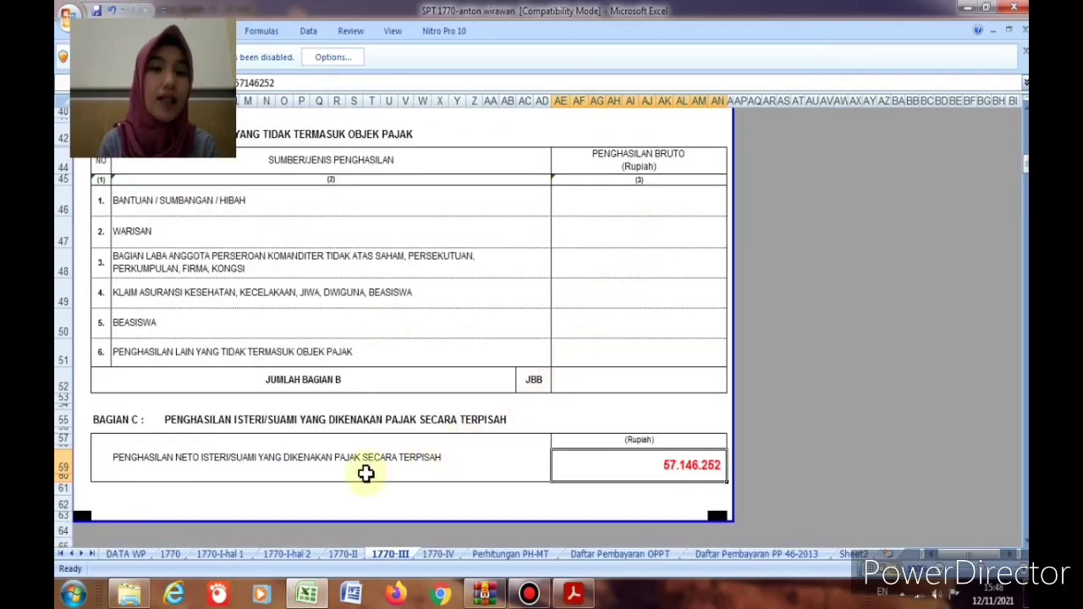
- Compare the withheld tax entries and JBA total on the 1770-II sheet with the PPh 23 withholding slips in PH MT.pdf
left_click(343, 555)
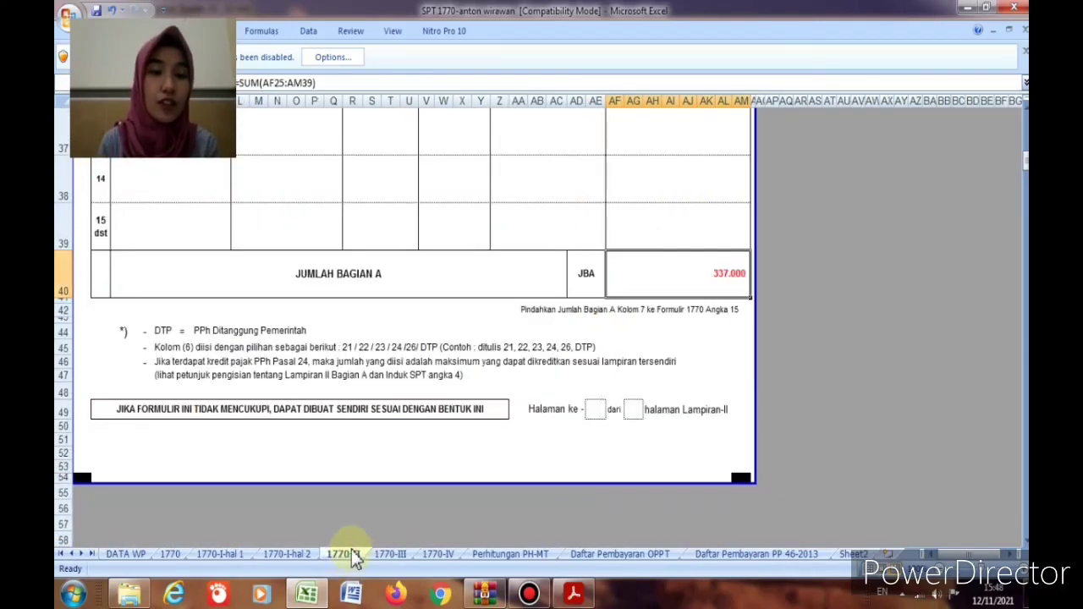
scroll(352, 550, "up", 12)
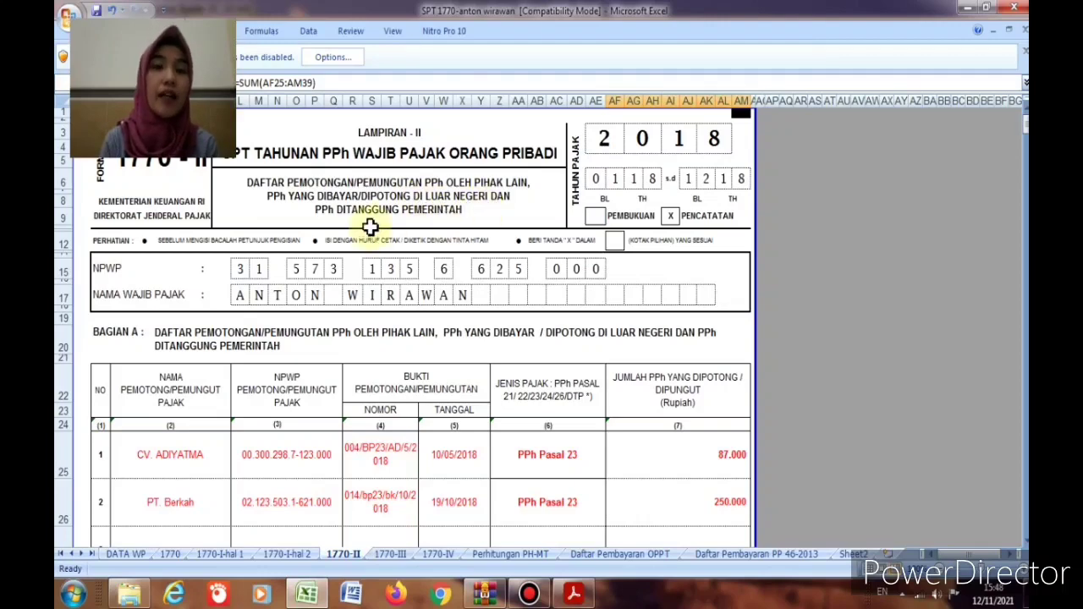
left_click(573, 594)
scroll(439, 501, "down", 3)
scroll(438, 501, "down", 7)
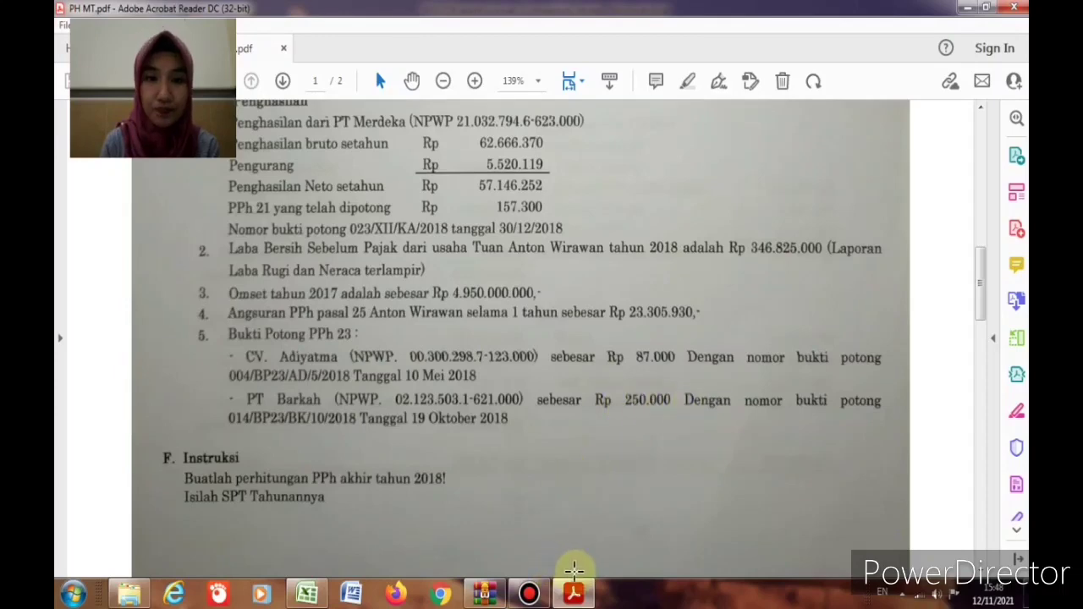
left_click(310, 590)
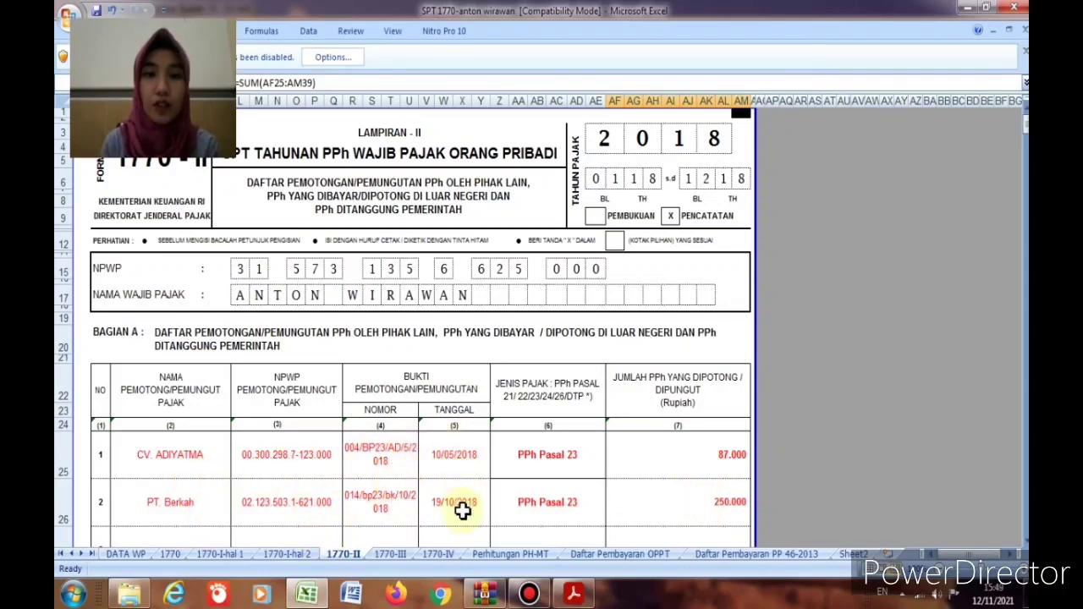
scroll(703, 474, "down", 12)
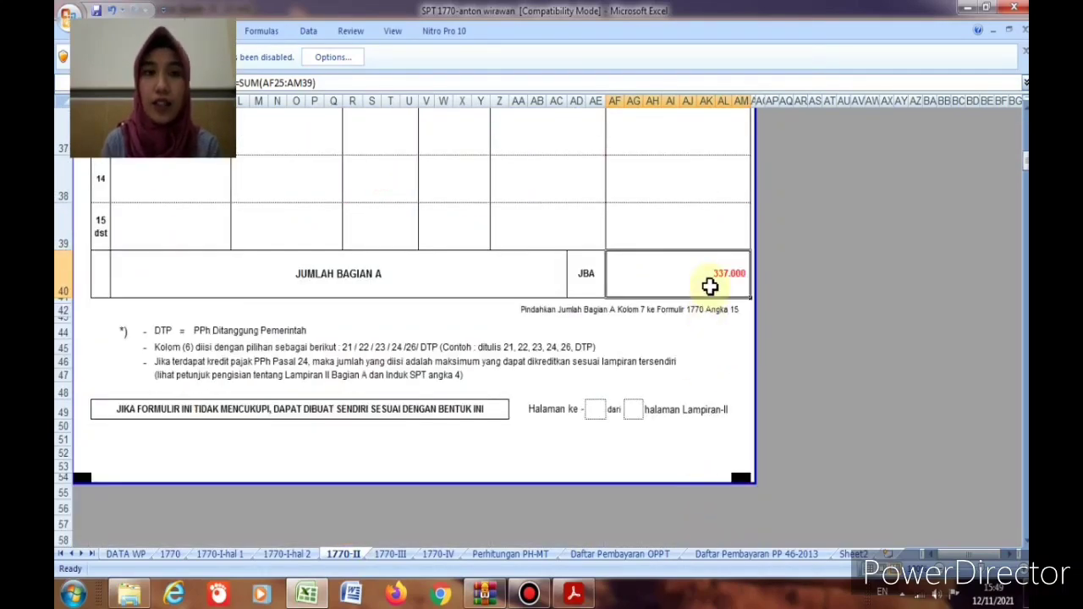
- On the 1770-I-hal 2 sheet, mark the Pembukuan box with x and clear the Pencatatan box
left_click(296, 556)
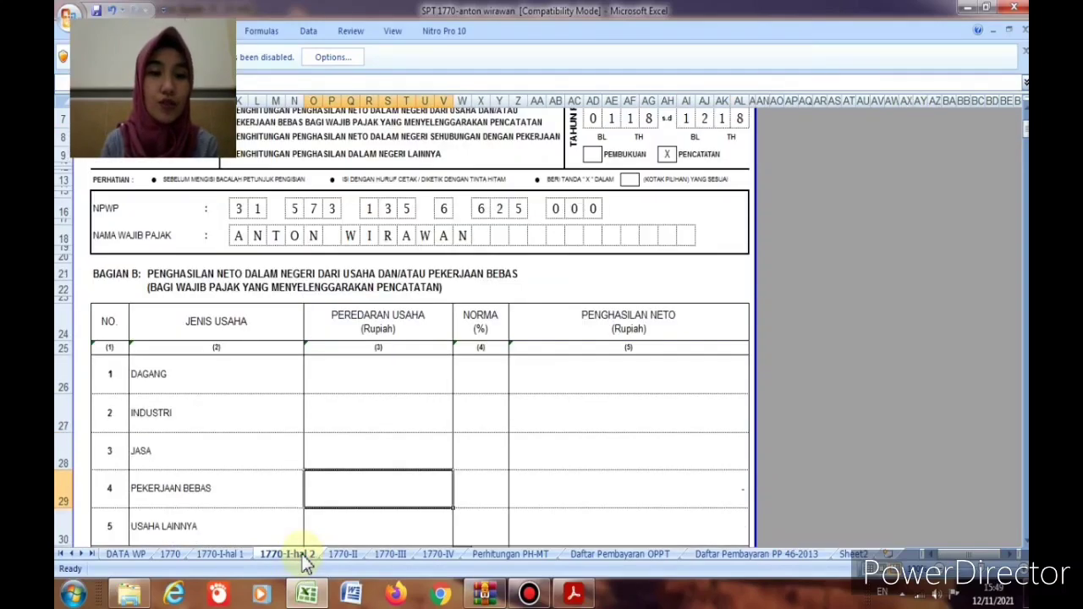
scroll(307, 565, "up", 2)
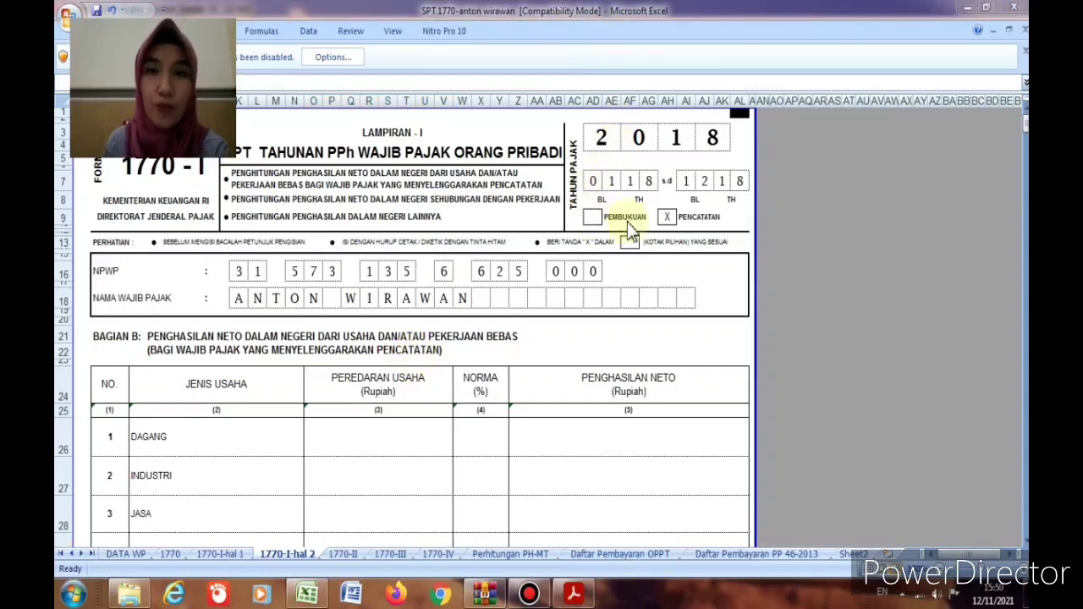
left_click(667, 218)
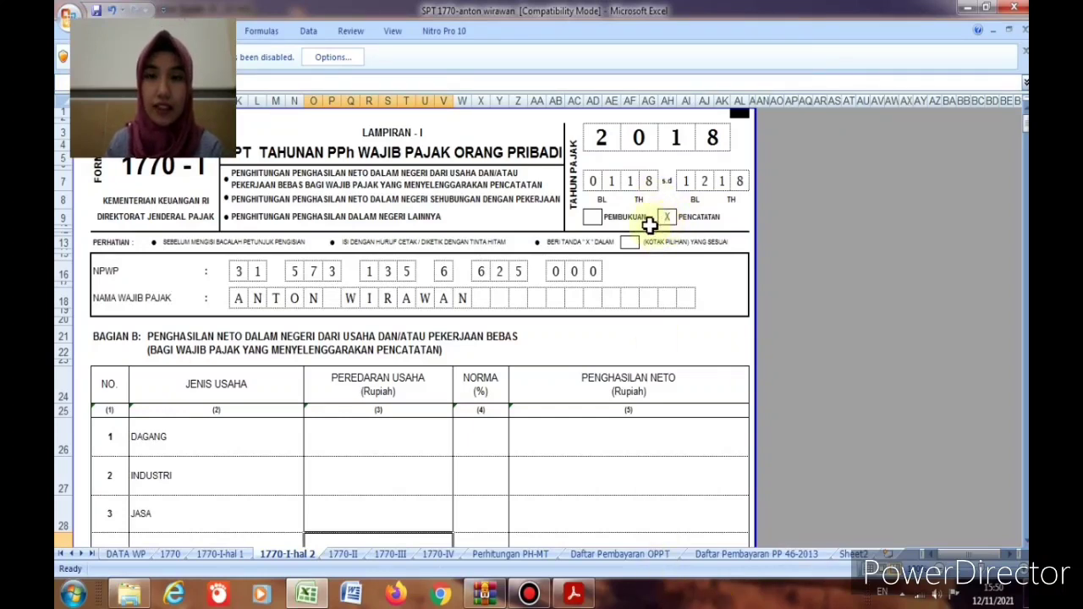
left_click(595, 218)
type("X")
left_click(668, 216)
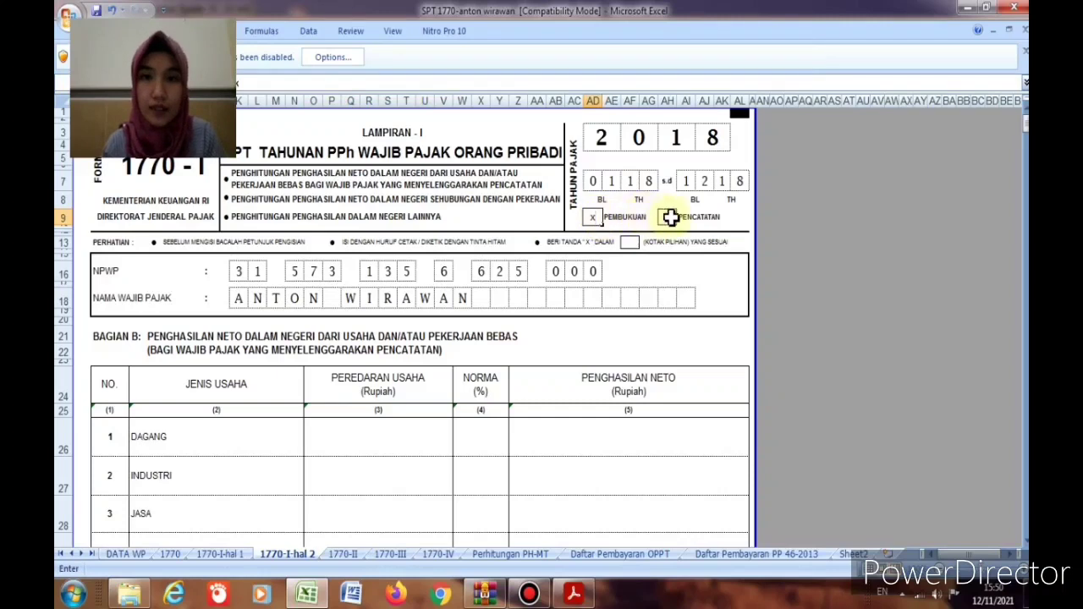
key("Delete")
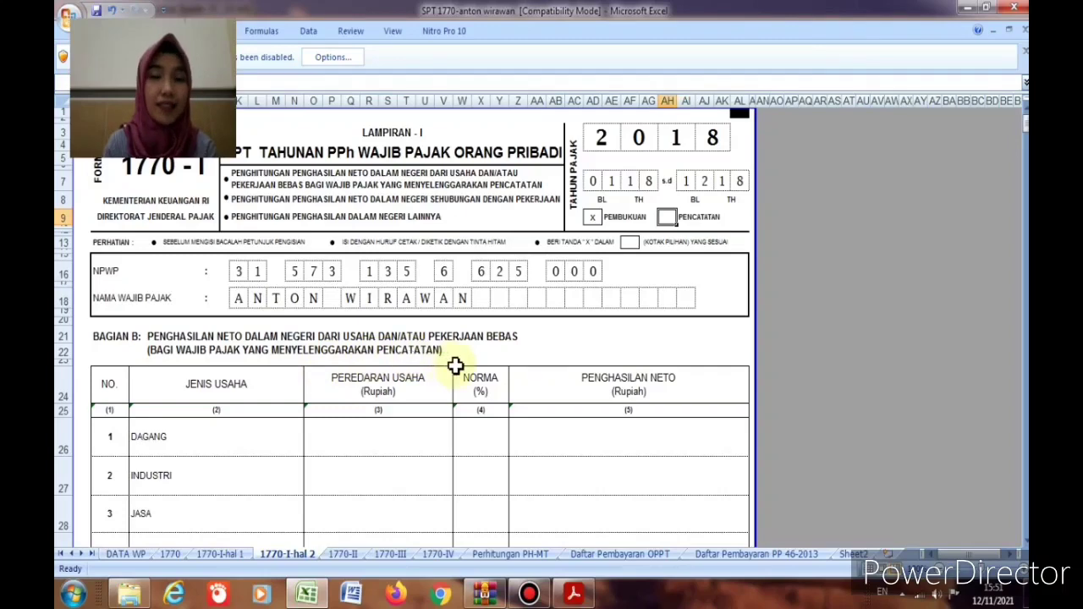
scroll(608, 231, "down", 4)
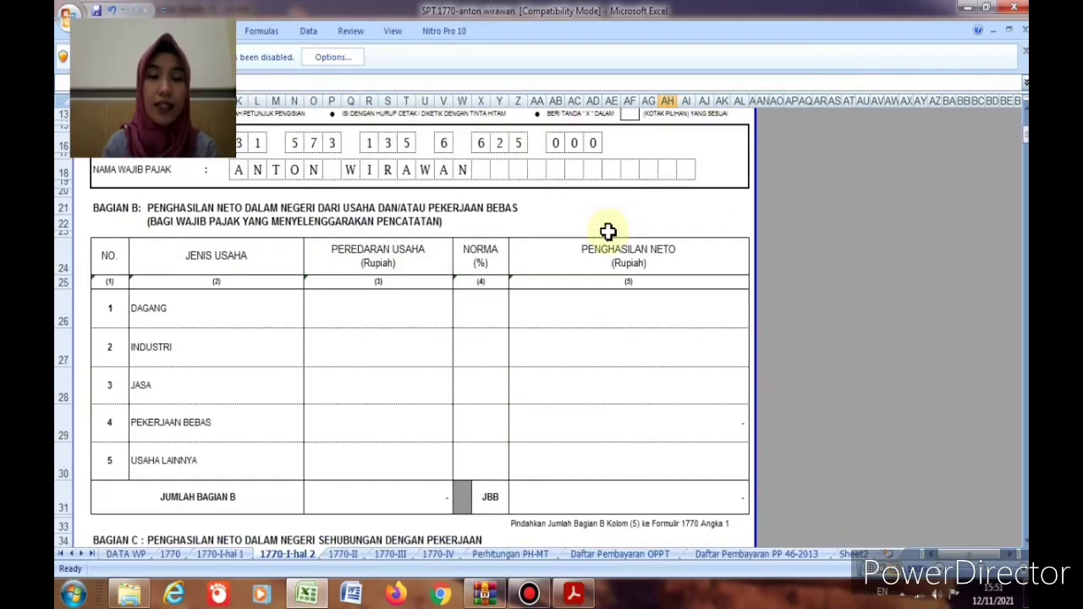
- Review the business, employment and other domestic income sections, Bagian B to D, on the 1770-I-hal 2 sheet
scroll(339, 390, "down", 3)
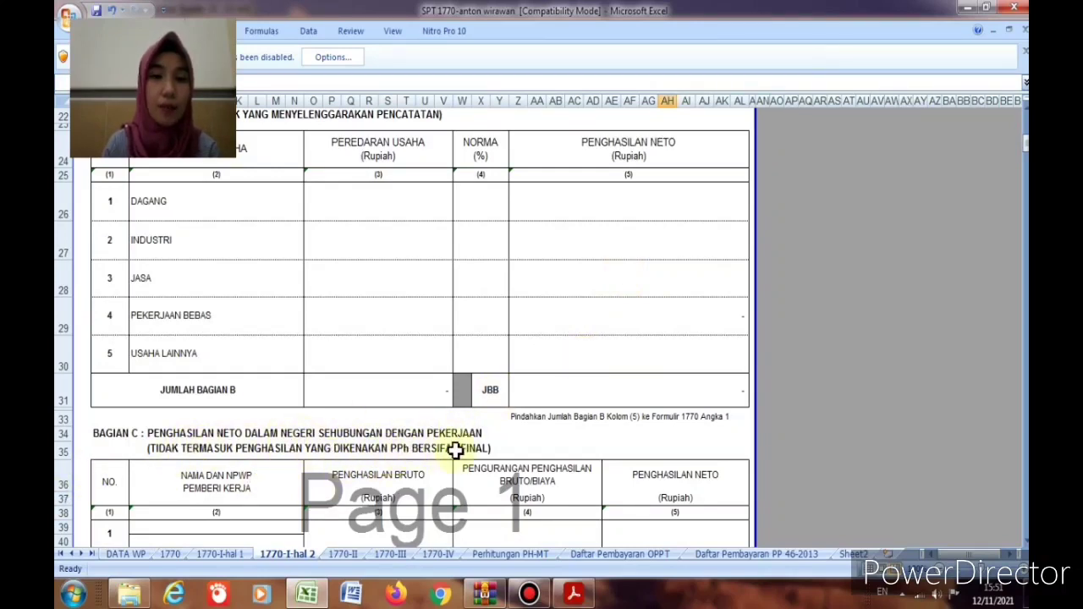
scroll(474, 453, "down", 2)
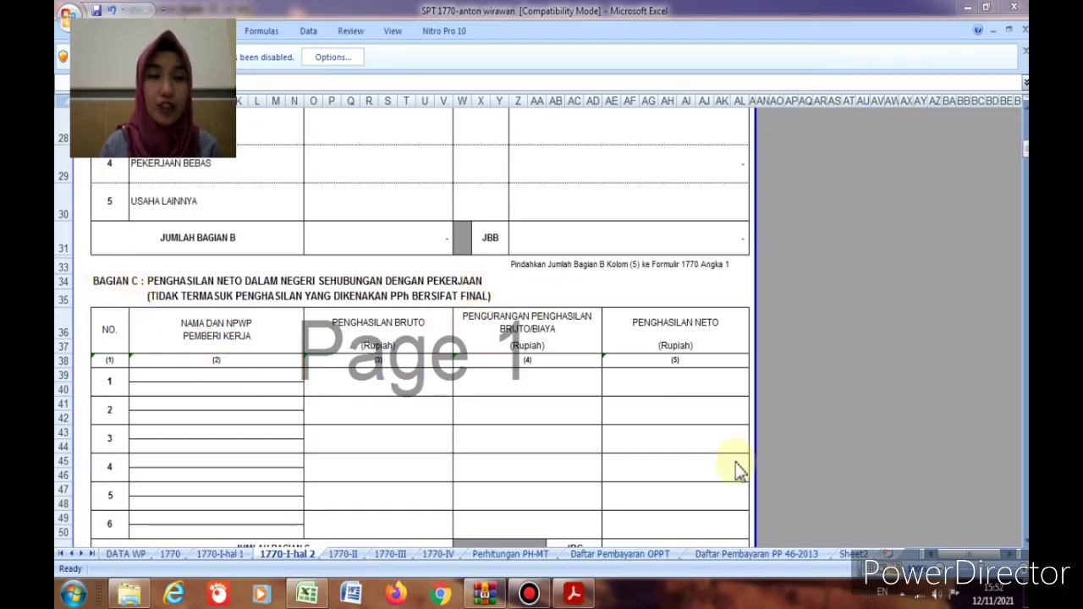
scroll(508, 435, "down", 3)
scroll(987, 326, "down", 8)
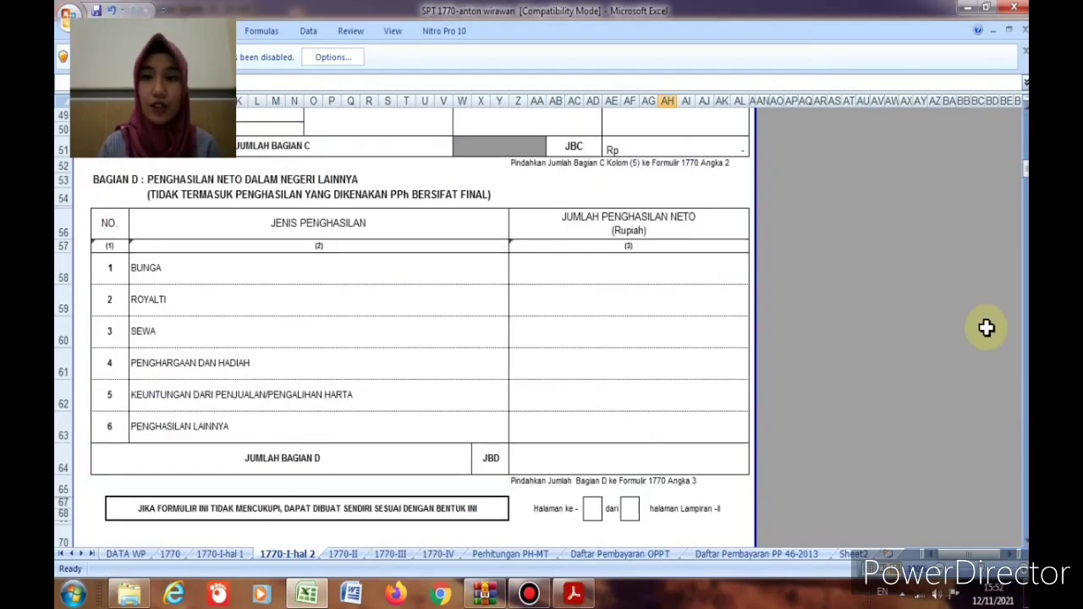
- Compare Peredaran Usaha in line 1a of the 1770-I-hal 1 sheet with total revenue in the PH MT.pdf profit and loss statement
left_click(220, 554)
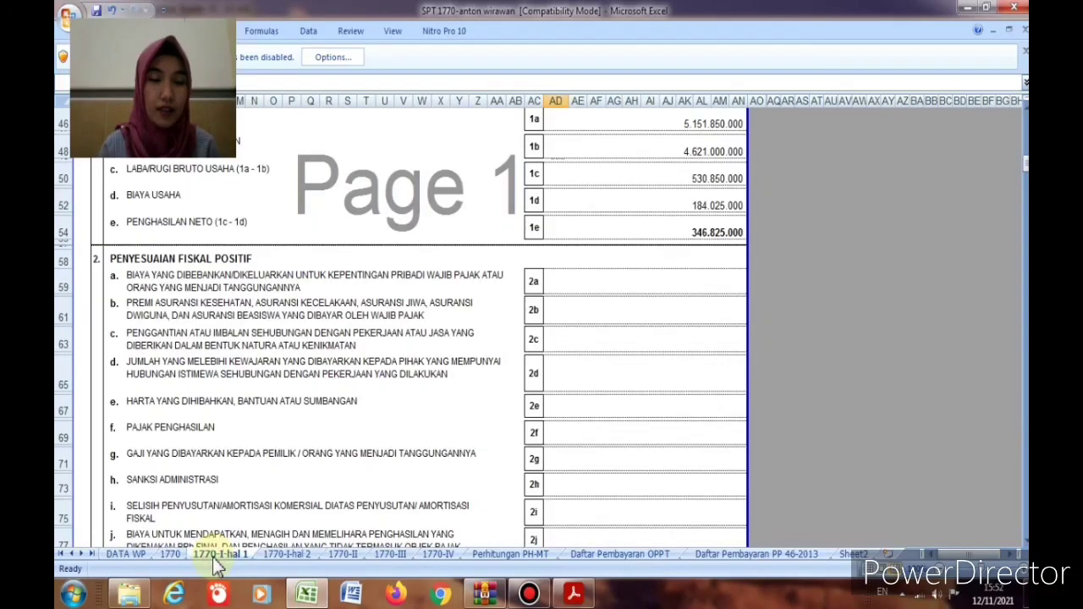
scroll(228, 555, "up", 14)
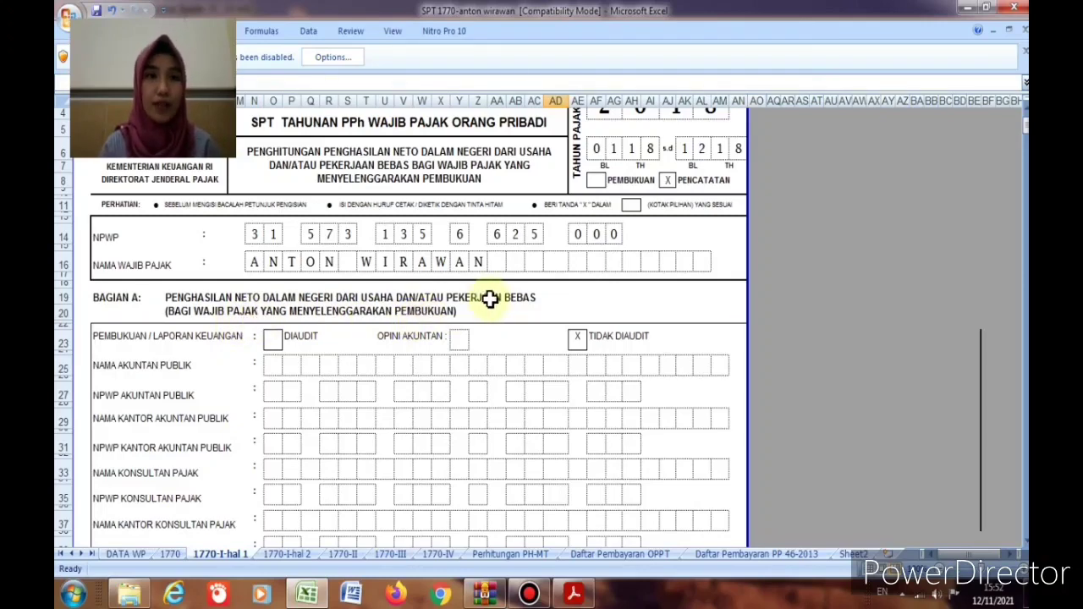
scroll(490, 298, "down", 3)
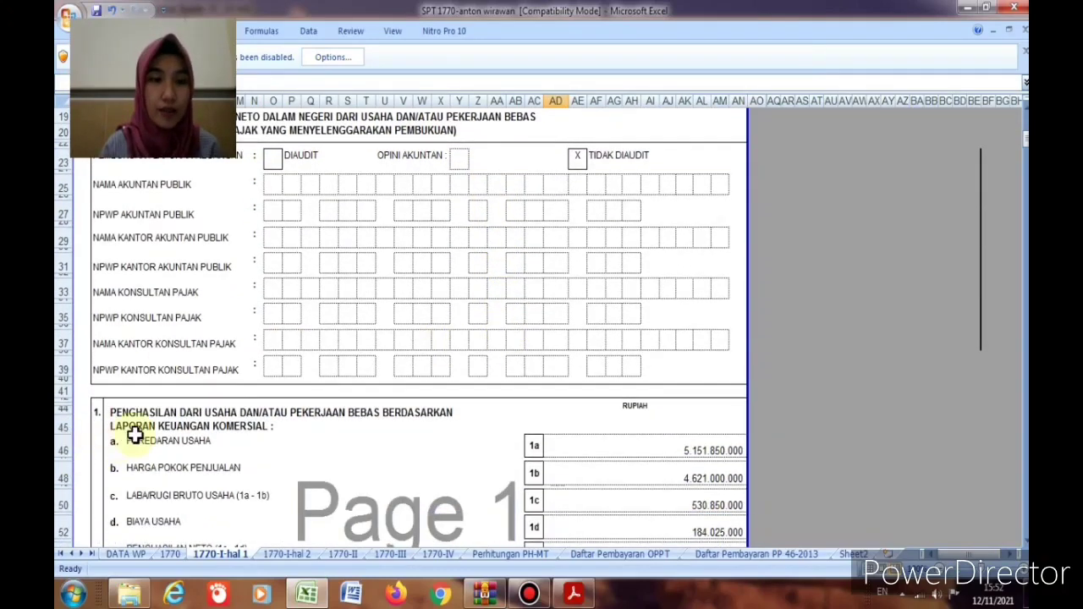
left_click(709, 451)
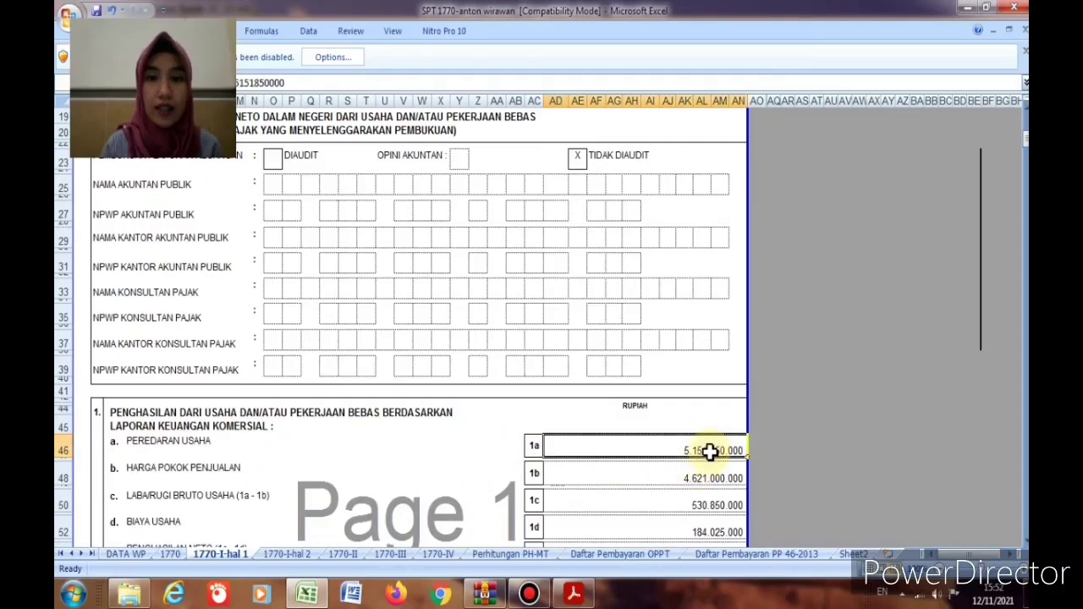
left_click(573, 595)
scroll(566, 491, "down", 10)
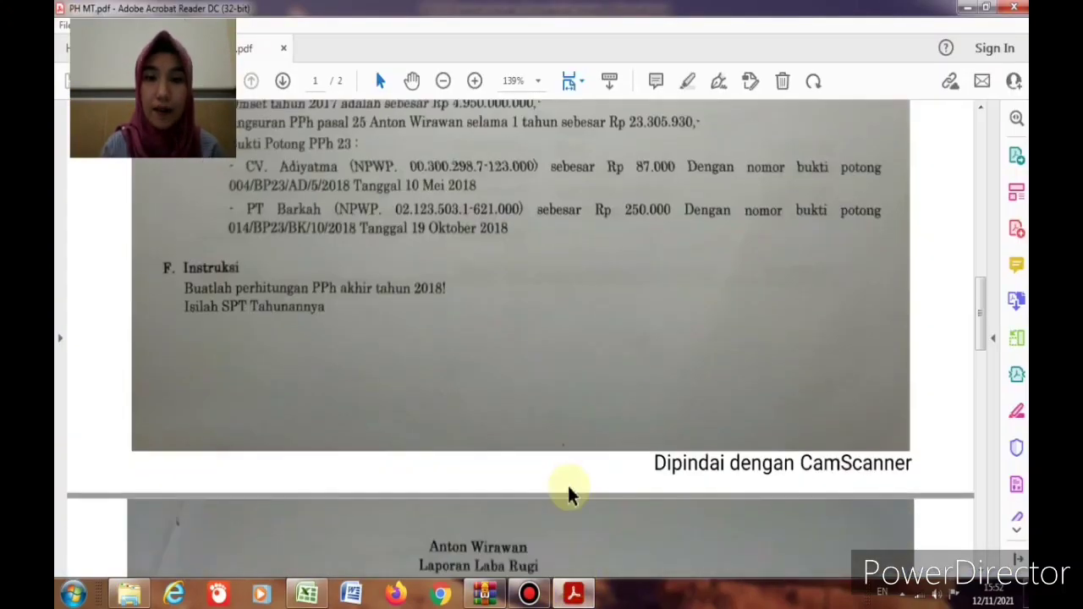
scroll(566, 495, "down", 2)
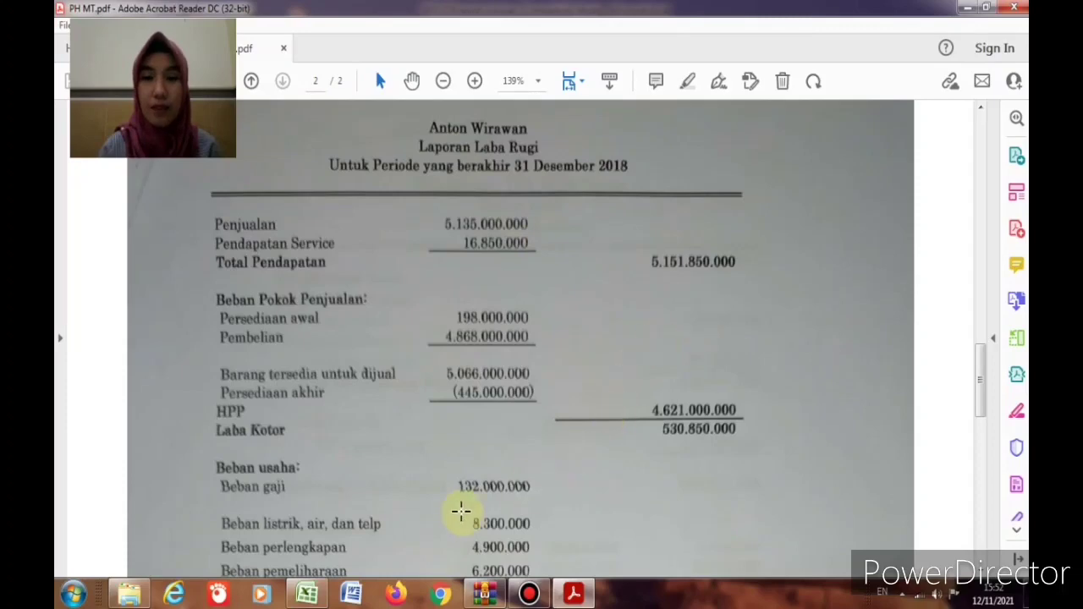
- Check lines 1b to 1e of the 1770-I-hal 1 workbook sheet, from cost of goods sold to net income, against the PDF's Laporan Laba Rugi
left_click(309, 596)
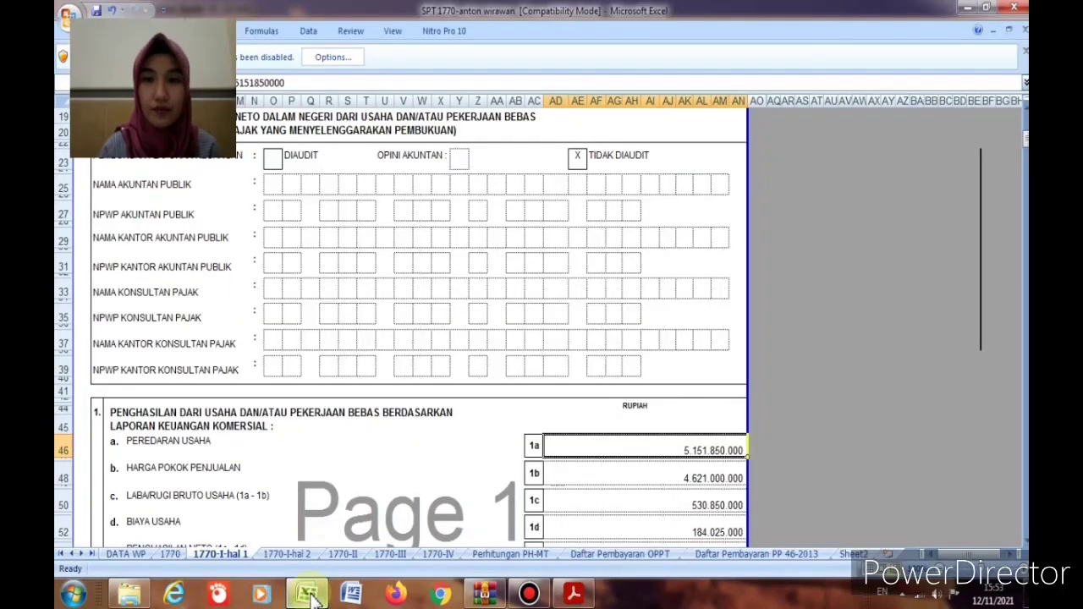
scroll(617, 438, "down", 2)
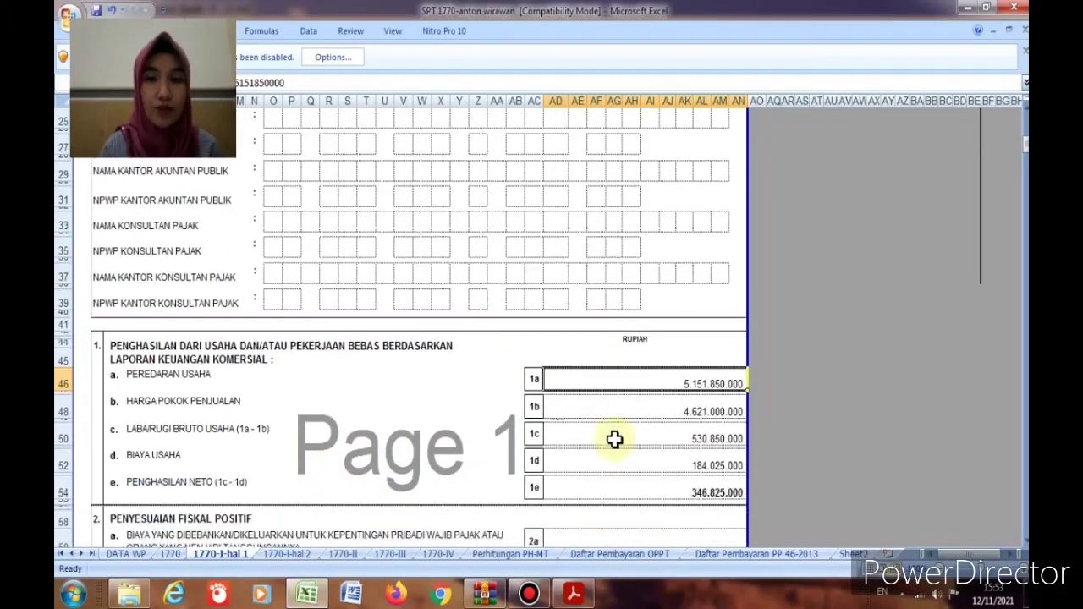
left_click(573, 595)
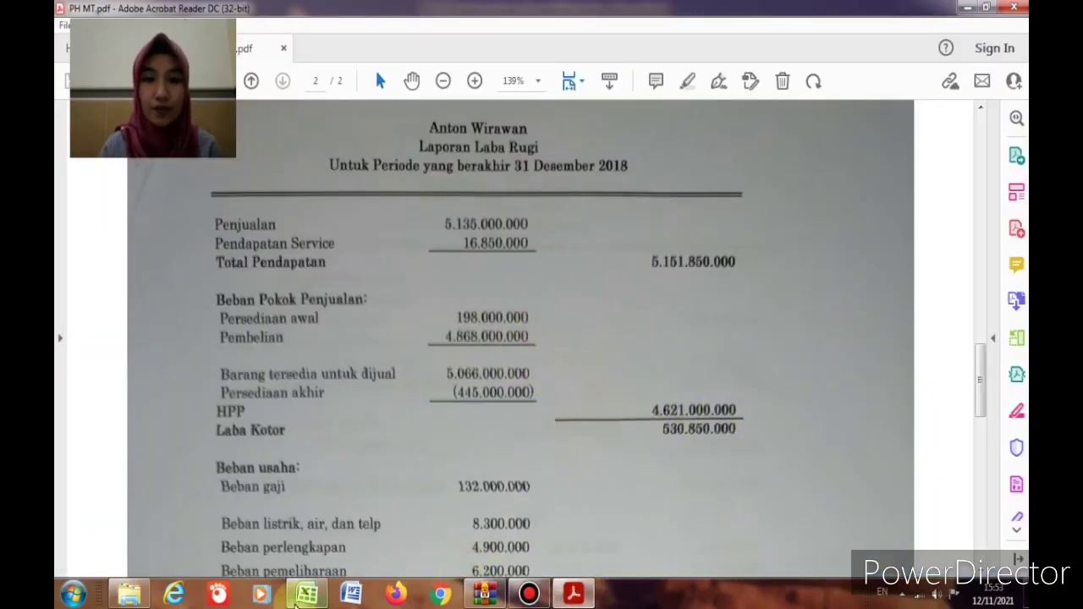
mouse_move(298, 600)
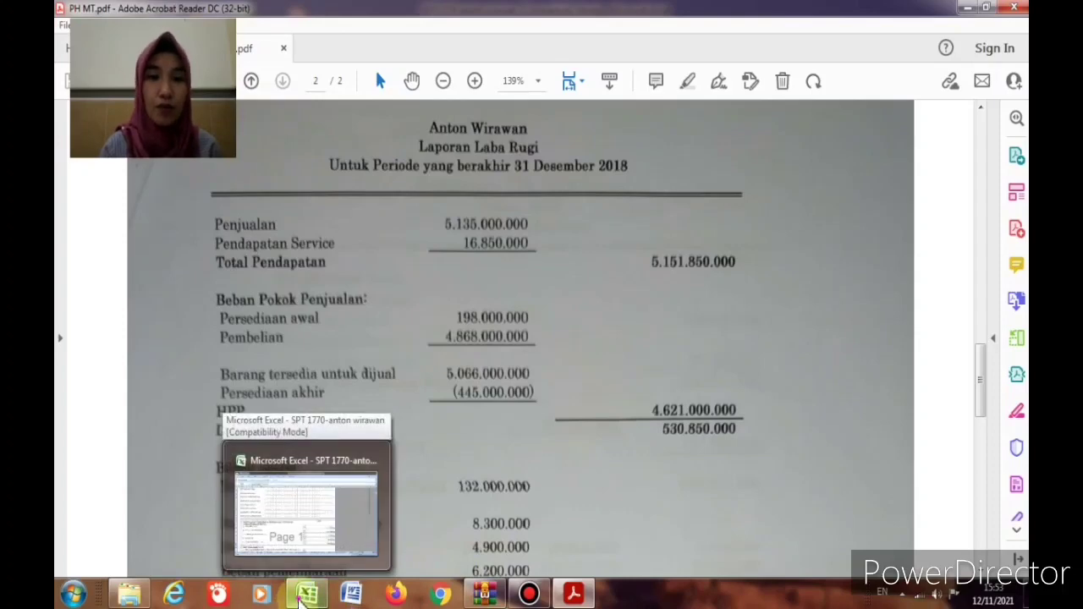
left_click(296, 601)
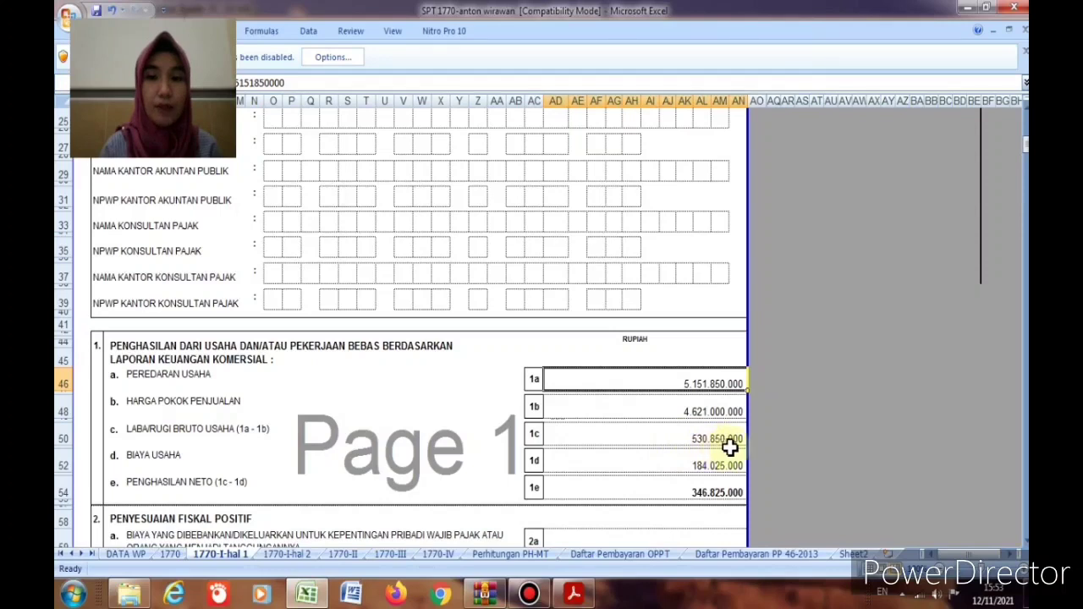
left_click(721, 491)
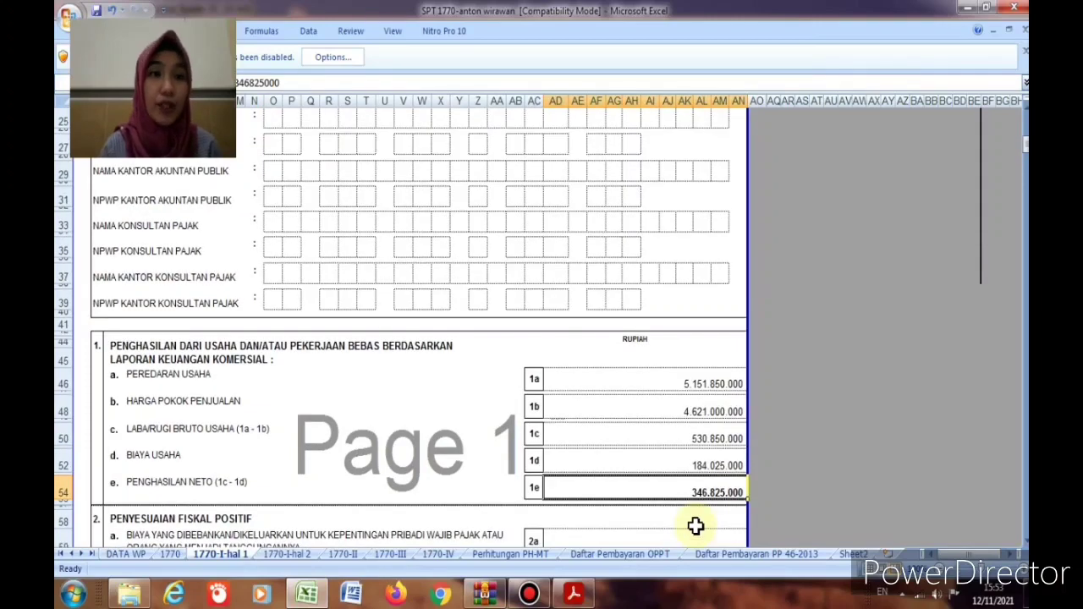
- Examine the positive and negative fiscal adjustment lines and the Jumlah Bagian A total on the 1770-I-hal 1 sheet
scroll(696, 527, "down", 4)
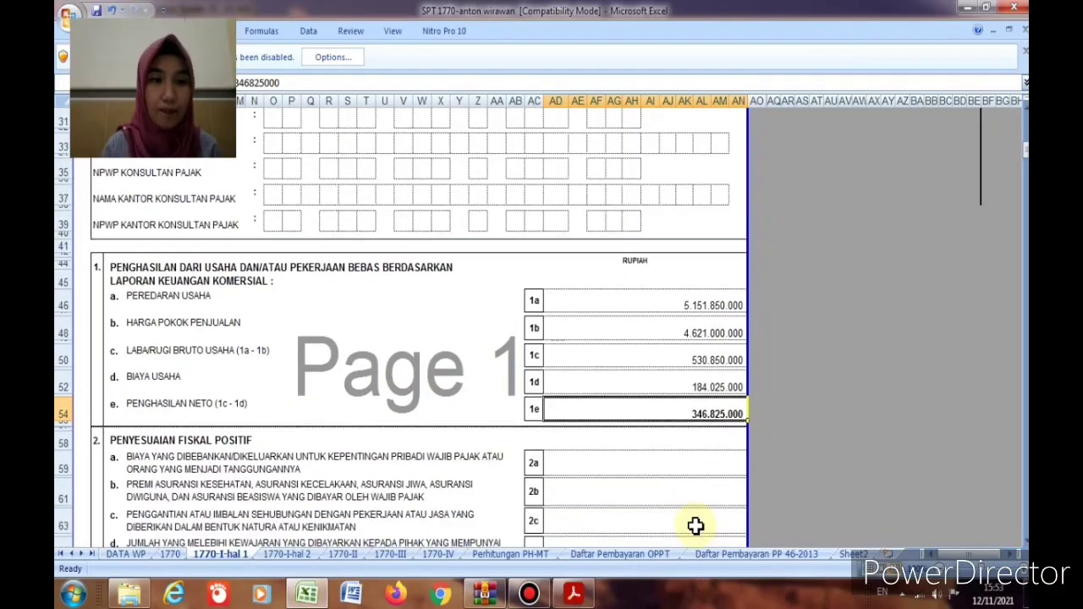
scroll(237, 378, "down", 9)
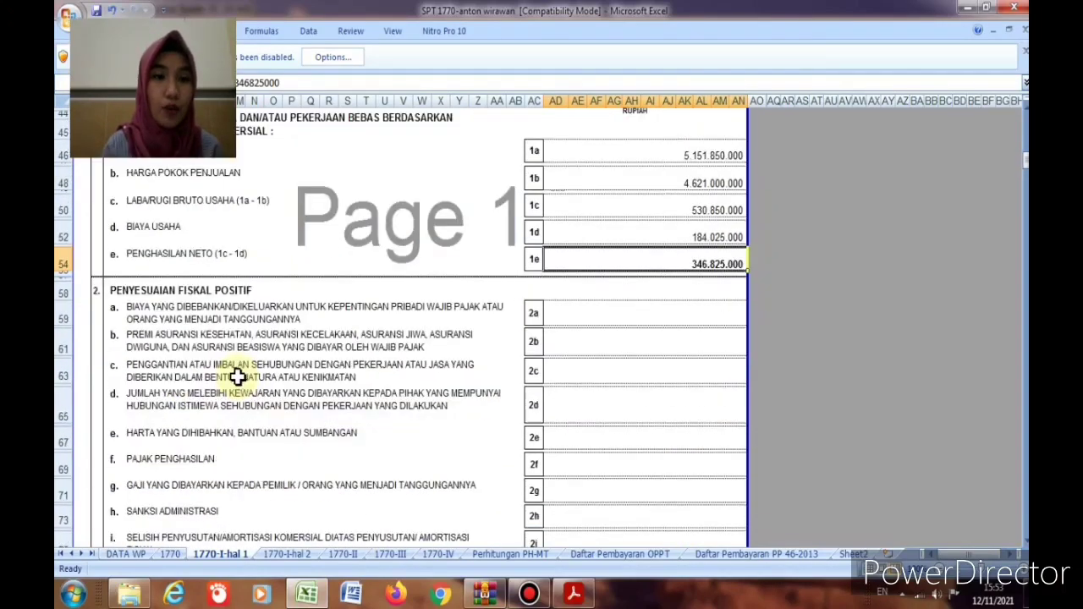
scroll(241, 385, "down", 1)
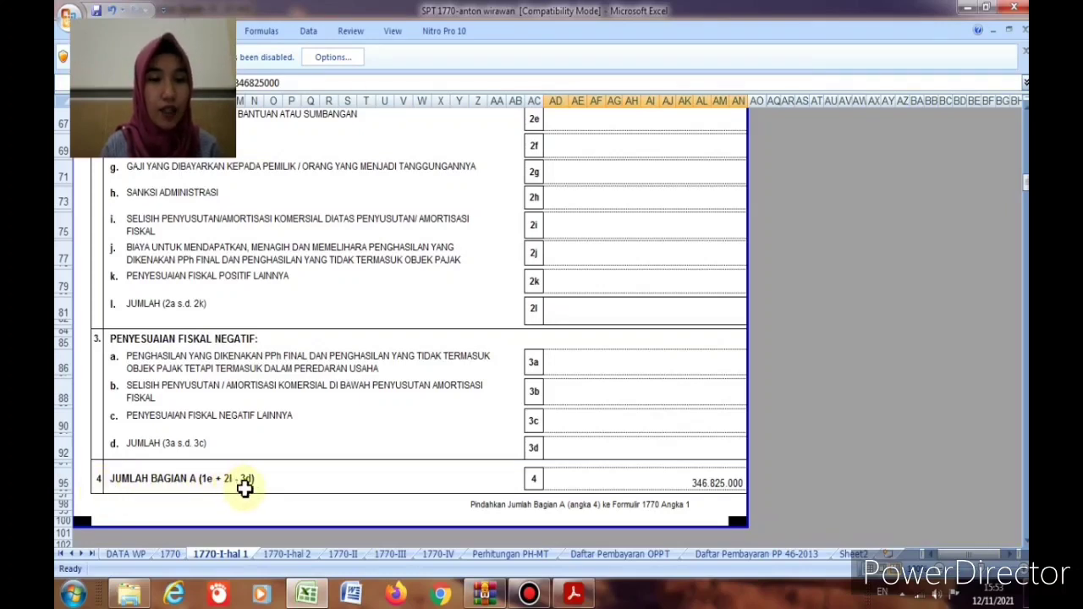
scroll(510, 394, "up", 8)
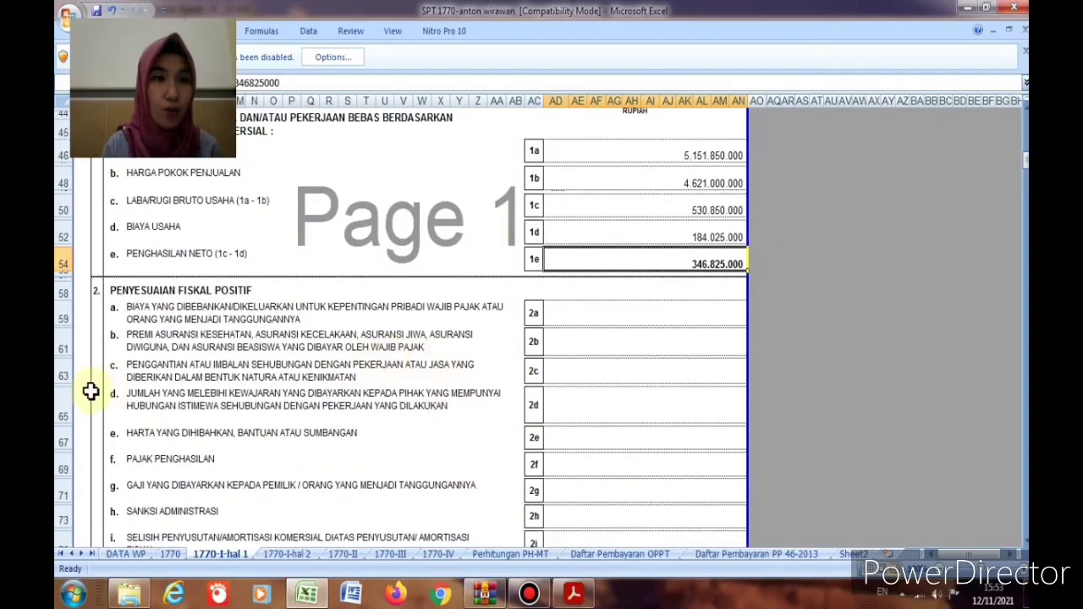
scroll(91, 391, "down", 8)
left_click(690, 427)
scroll(664, 427, "up", 8)
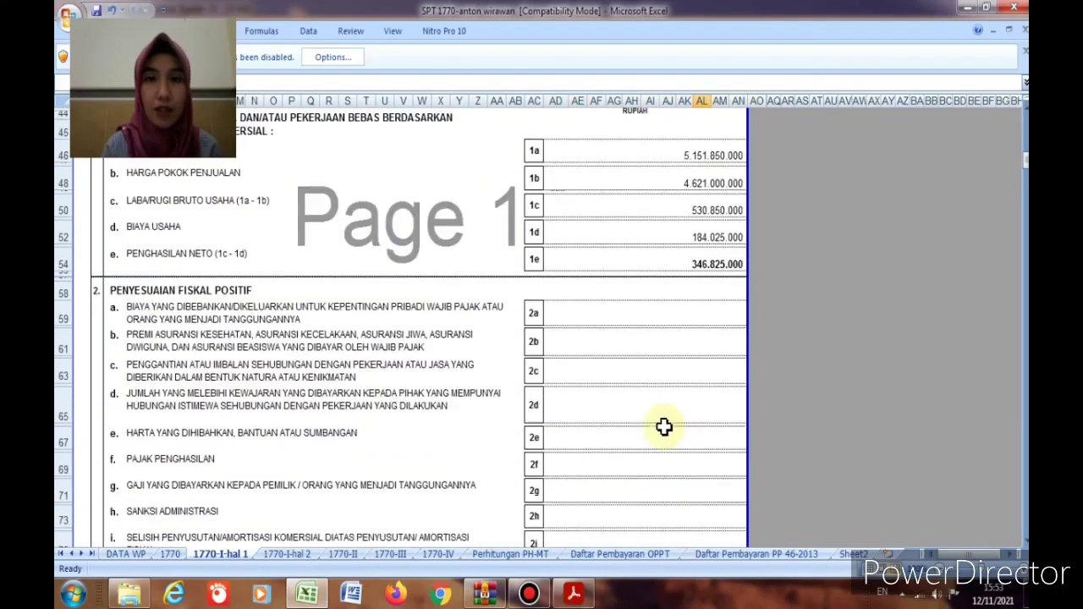
scroll(664, 428, "up", 3)
scroll(664, 426, "down", 9)
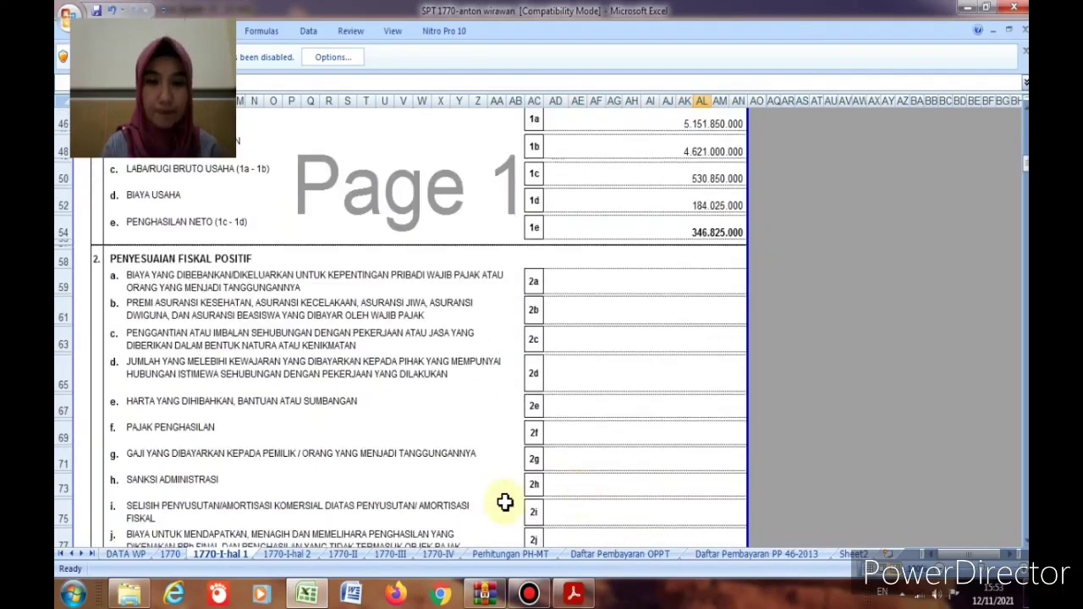
- Review the main 1770 form's header and identity section, including the Pembukuan mark, MT status and spouse's NPWP
left_click(170, 554)
scroll(181, 543, "up", 12)
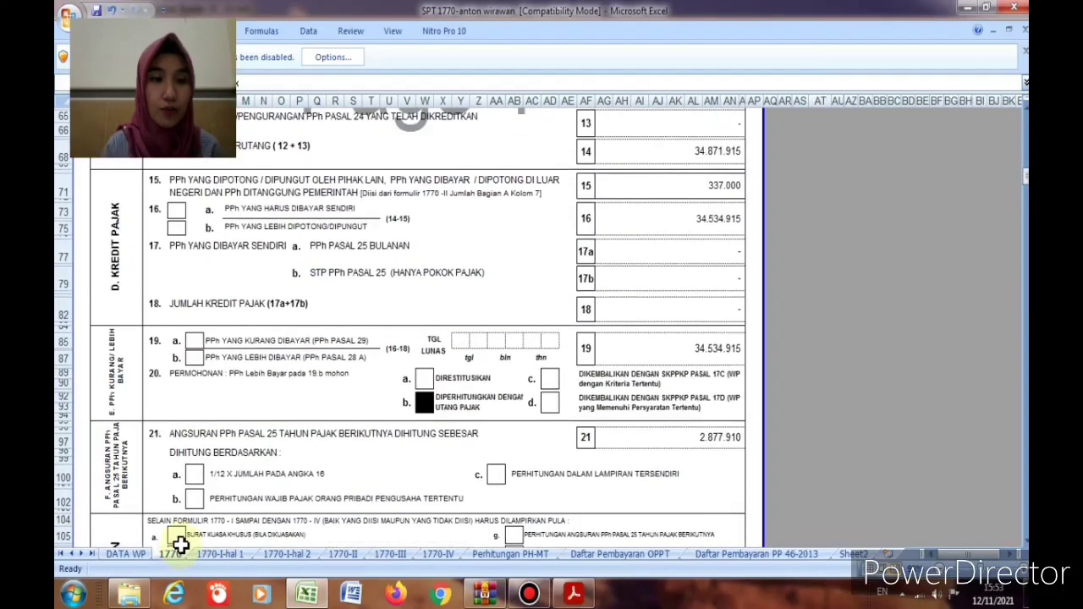
scroll(181, 543, "up", 10)
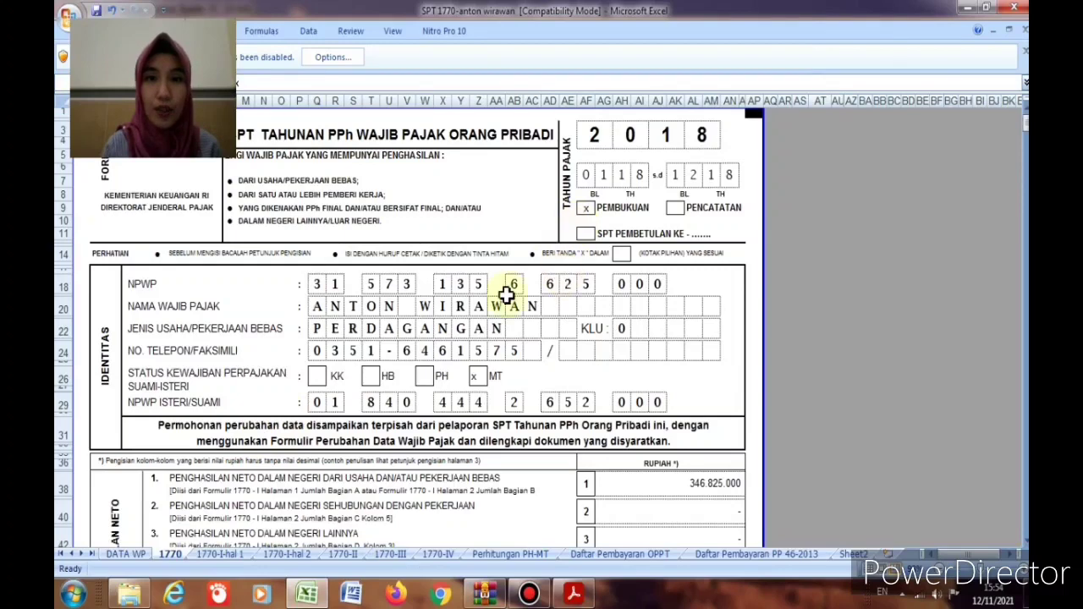
scroll(320, 389, "down", 3)
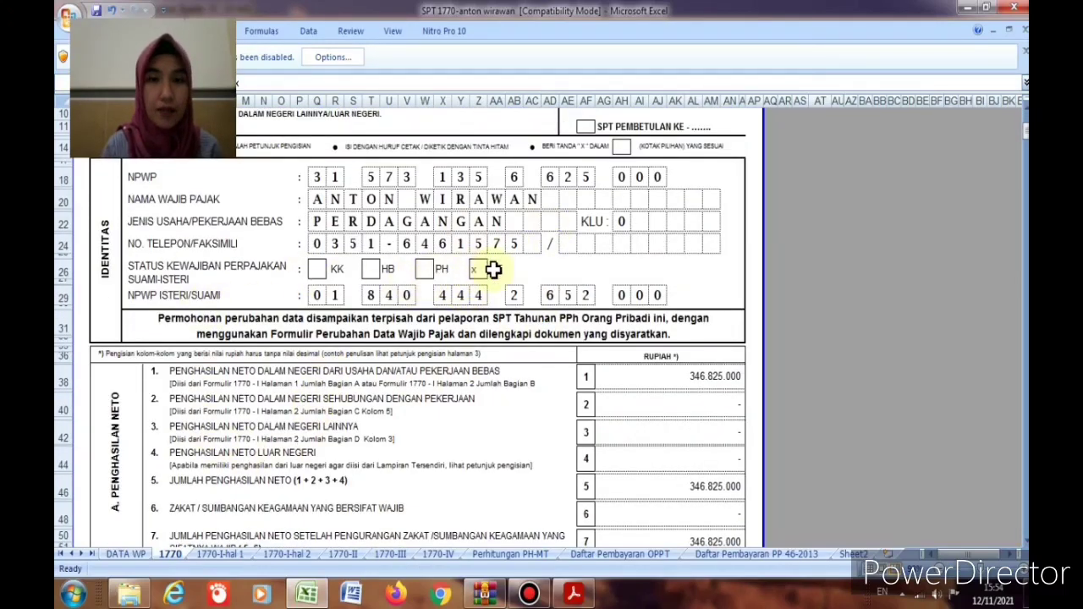
scroll(153, 425, "down", 2)
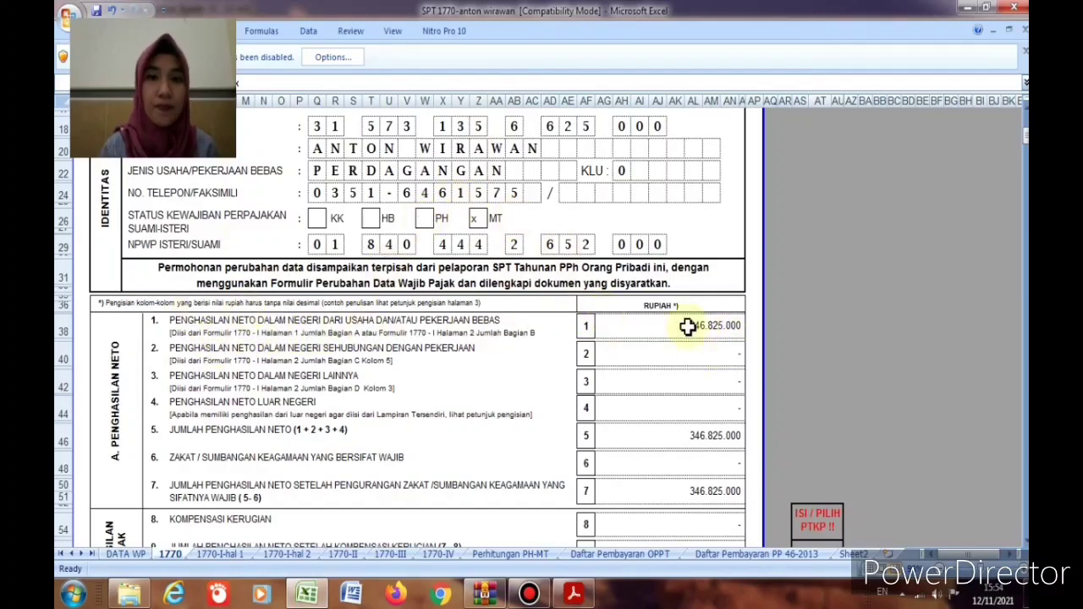
- Check the net income amounts and formulas in lines 1 to 9 of the 1770 form, including zakat and loss compensation
left_click(731, 326)
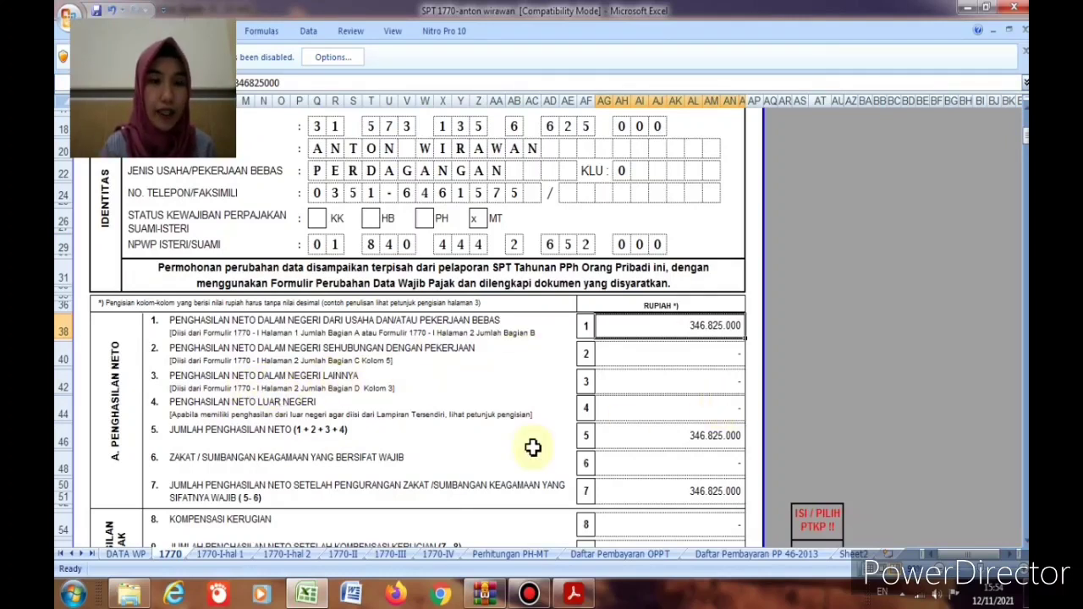
left_click(728, 437)
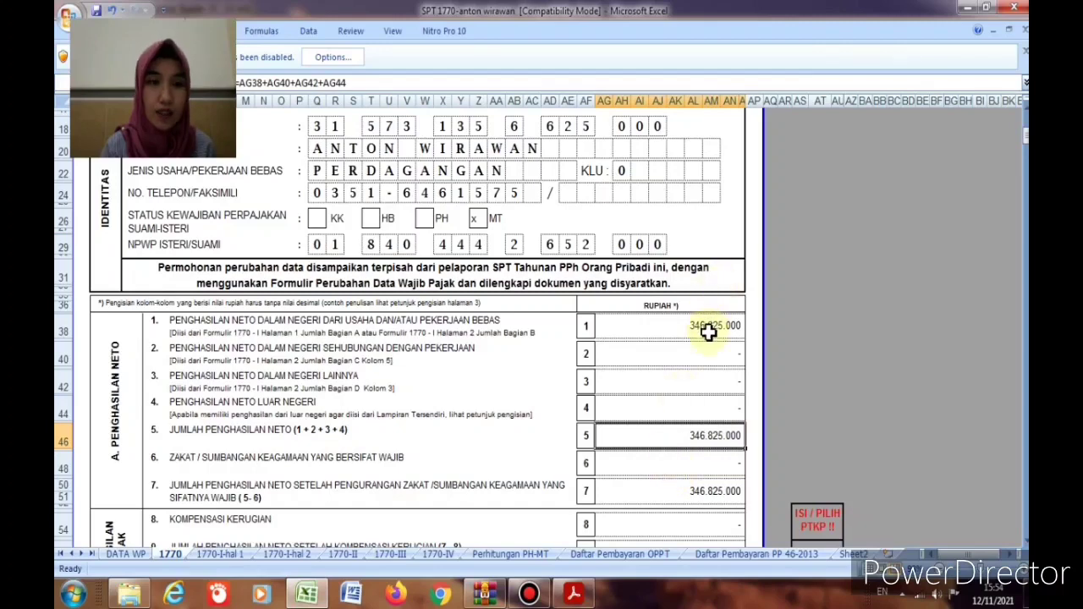
scroll(694, 441, "down", 1)
scroll(693, 449, "down", 1)
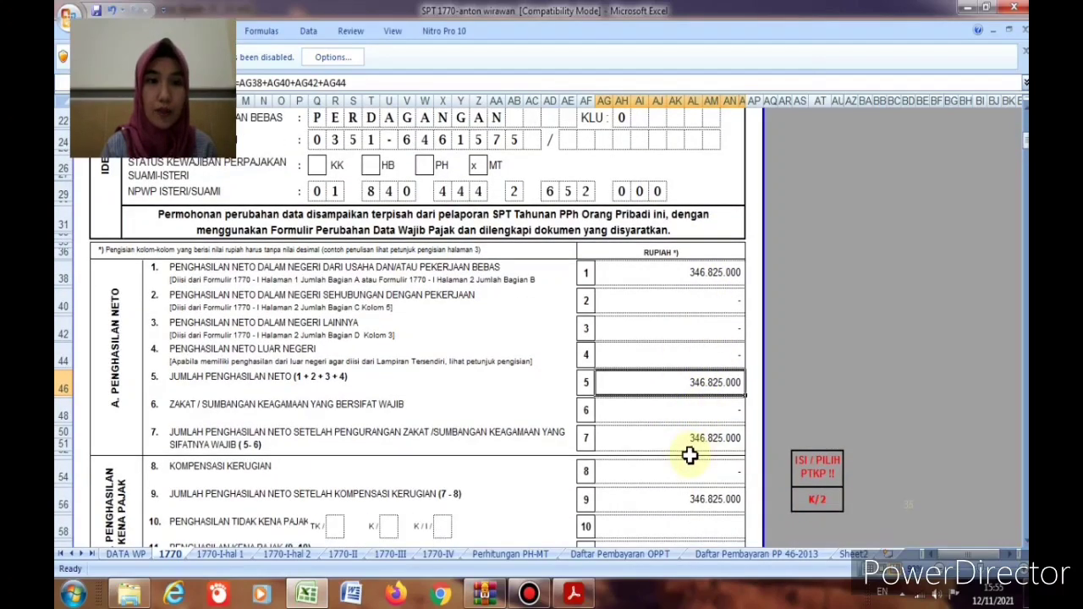
left_click(718, 434)
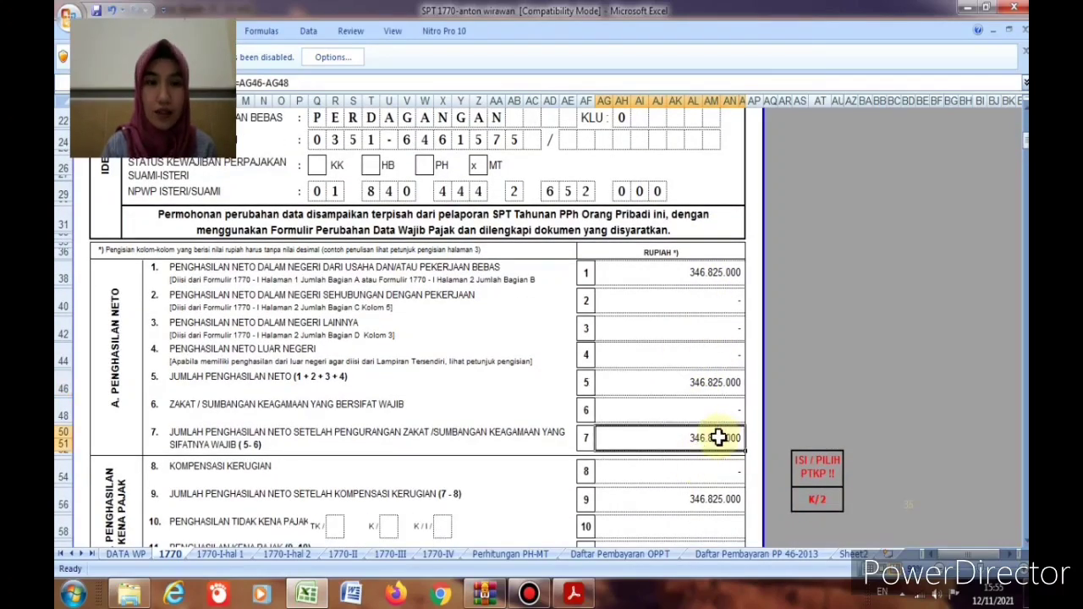
scroll(719, 438, "down", 1)
left_click(715, 371)
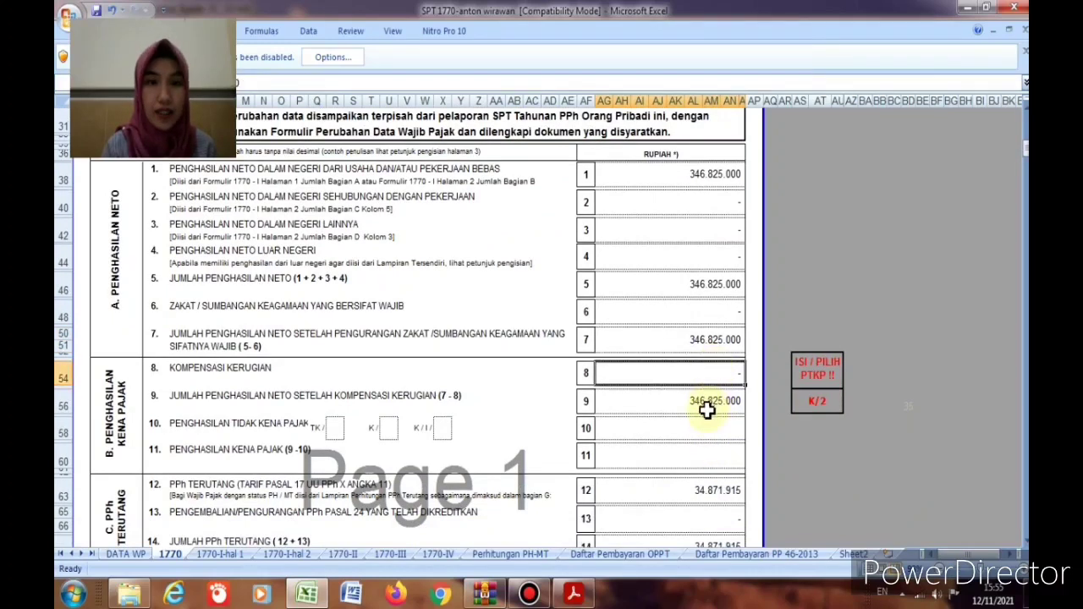
left_click(706, 408)
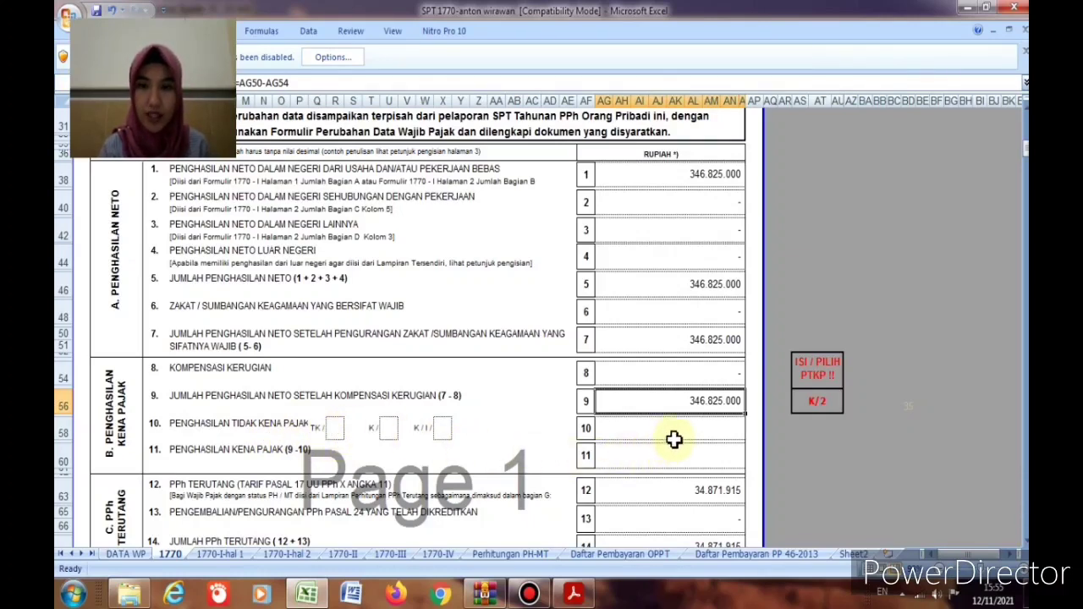
- Check the PPh Terutang amounts in lines 12 to 14 and the withheld tax in line 15 of the 1770 form
left_click(715, 490)
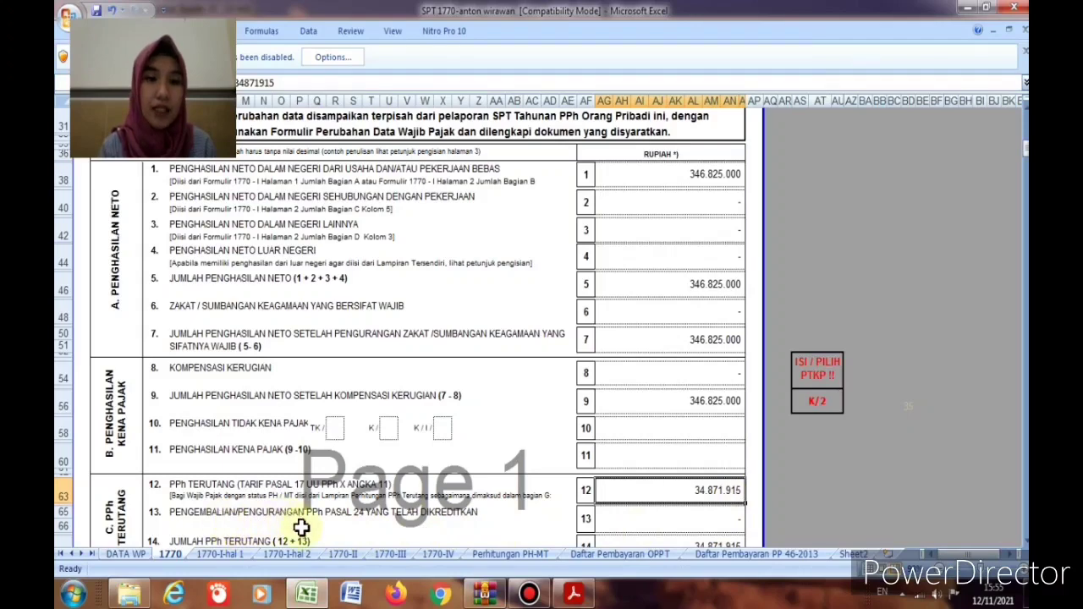
scroll(427, 518, "down", 2)
scroll(381, 519, "up", 1)
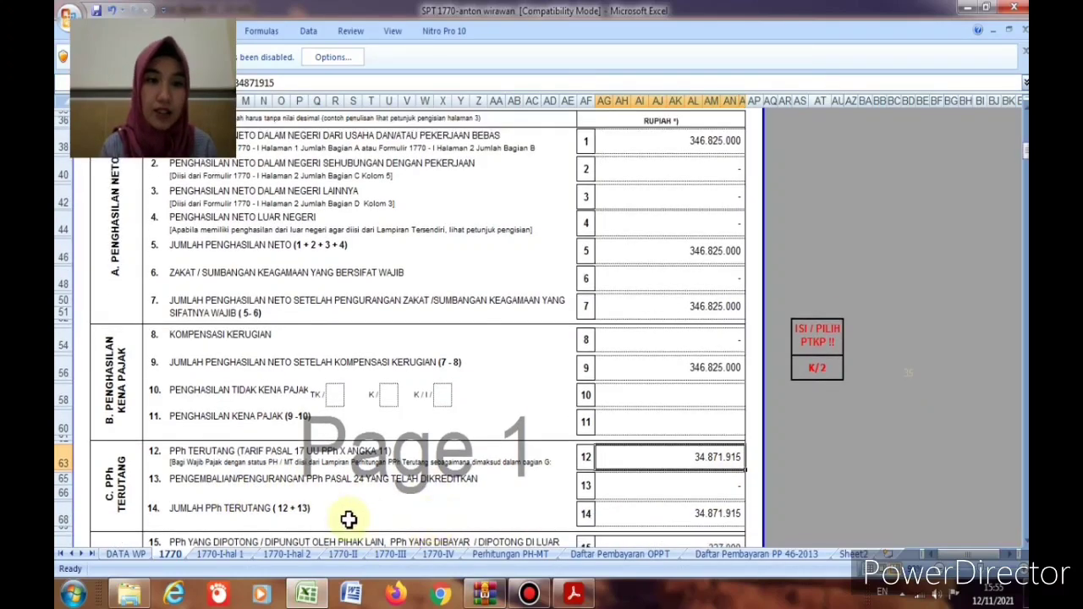
left_click(646, 515)
scroll(673, 526, "down", 1)
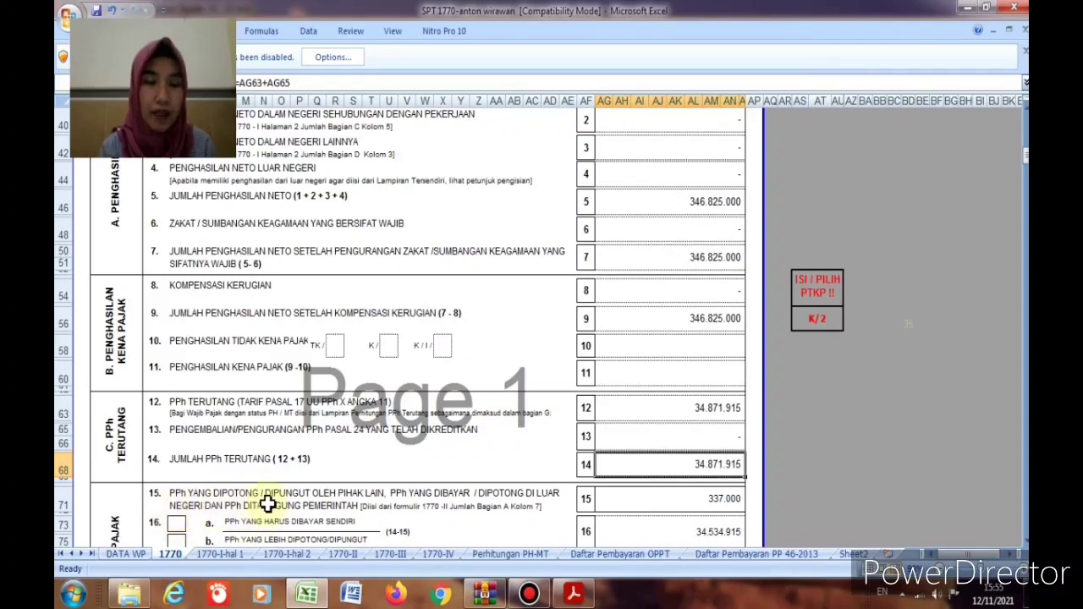
left_click(673, 500)
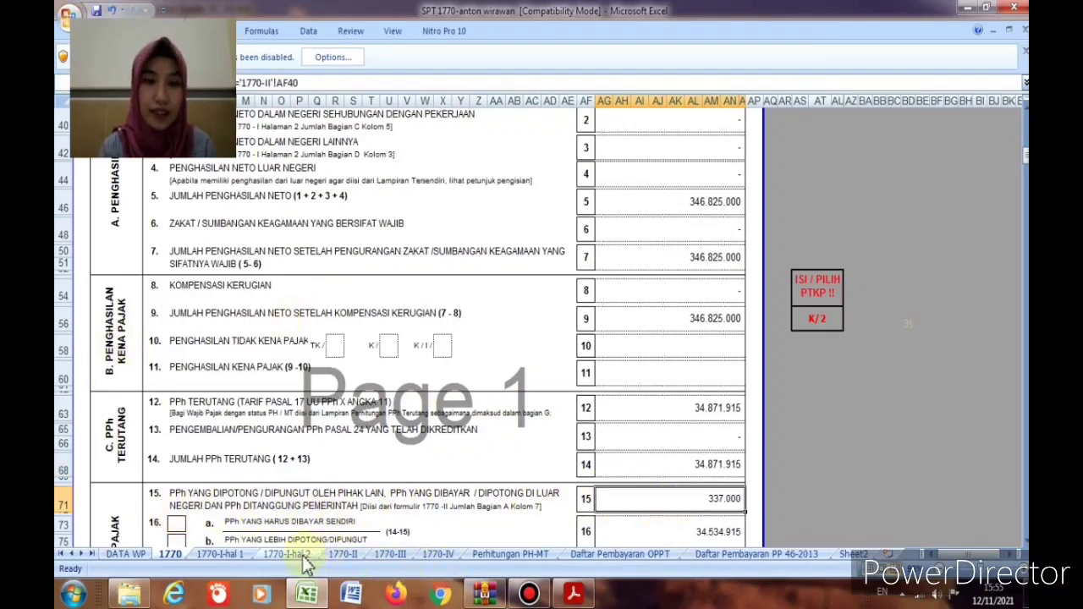
- Compare the Jumlah Bagian A total on the 1770-II sheet with line 15 of the 1770 form, and review lines 12 to 16
left_click(343, 556)
scroll(663, 469, "down", 12)
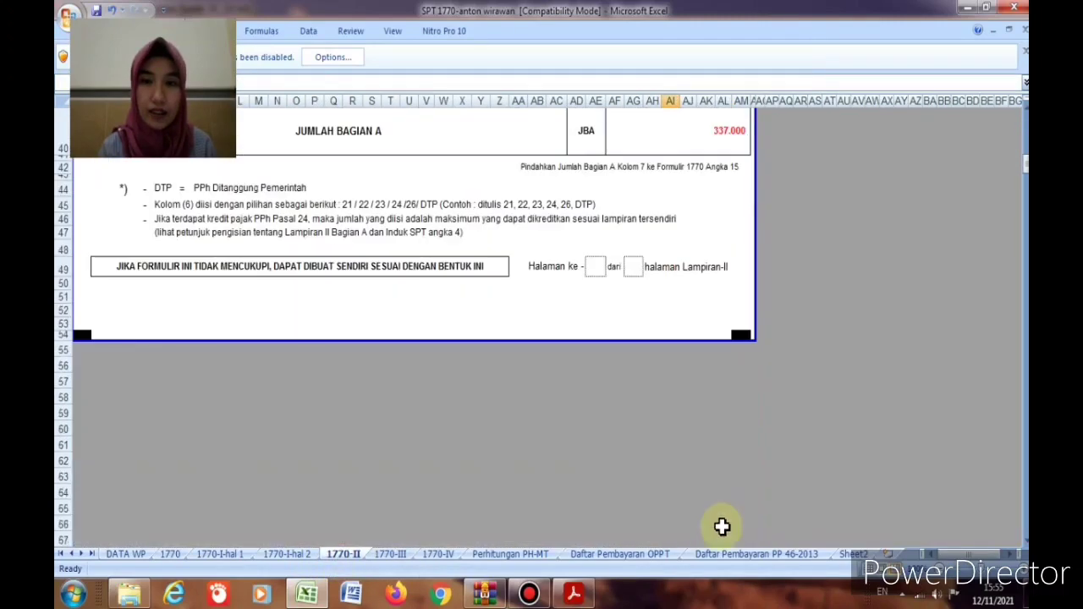
scroll(705, 266, "up", 5)
scroll(705, 266, "down", 3)
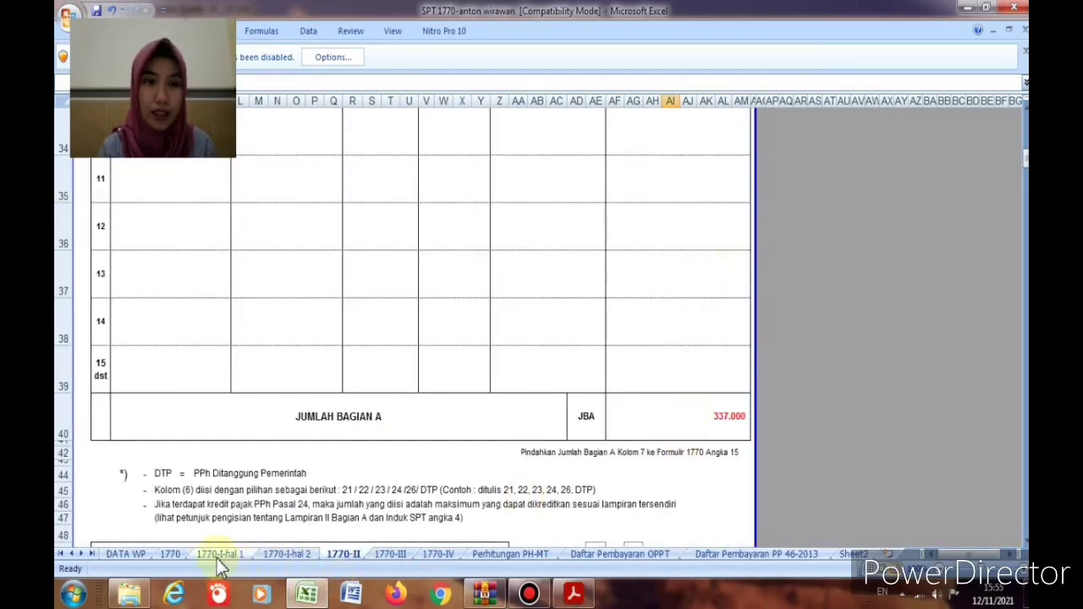
left_click(170, 555)
scroll(687, 360, "up", 1)
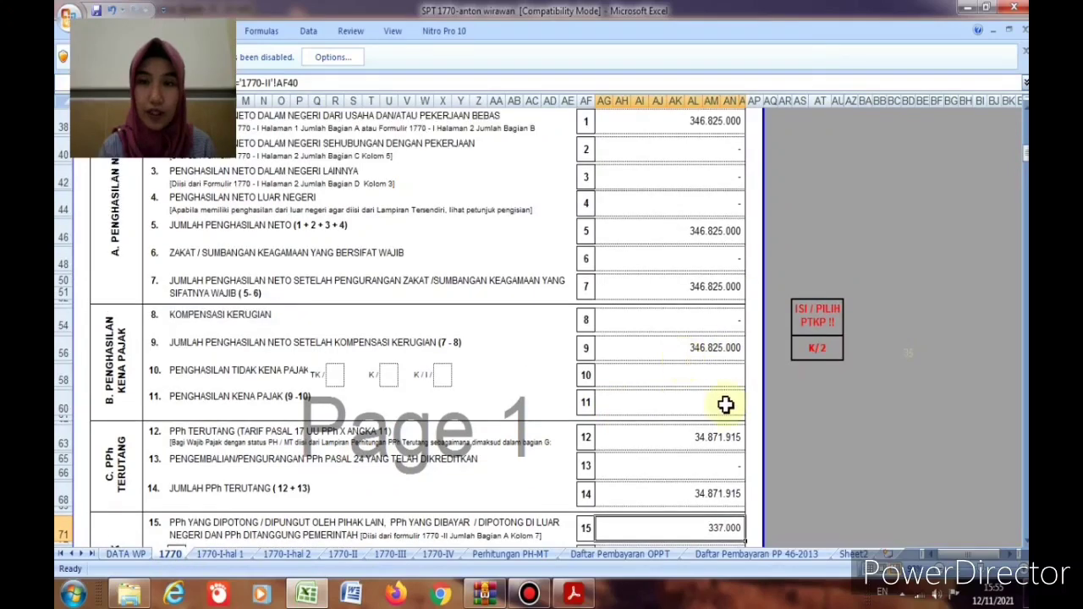
scroll(701, 460, "up", 1)
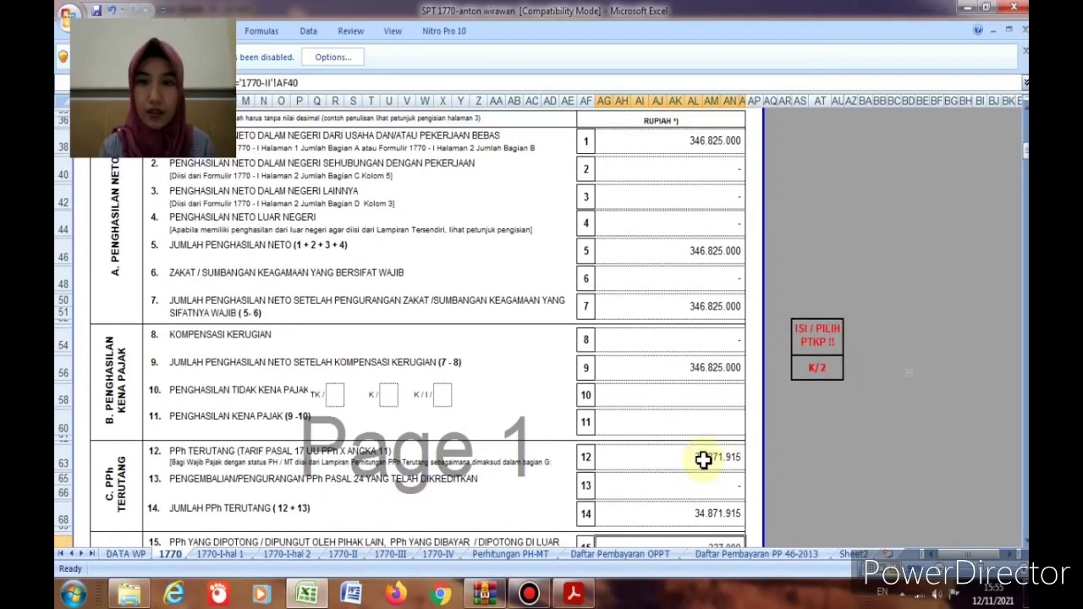
scroll(710, 485, "down", 3)
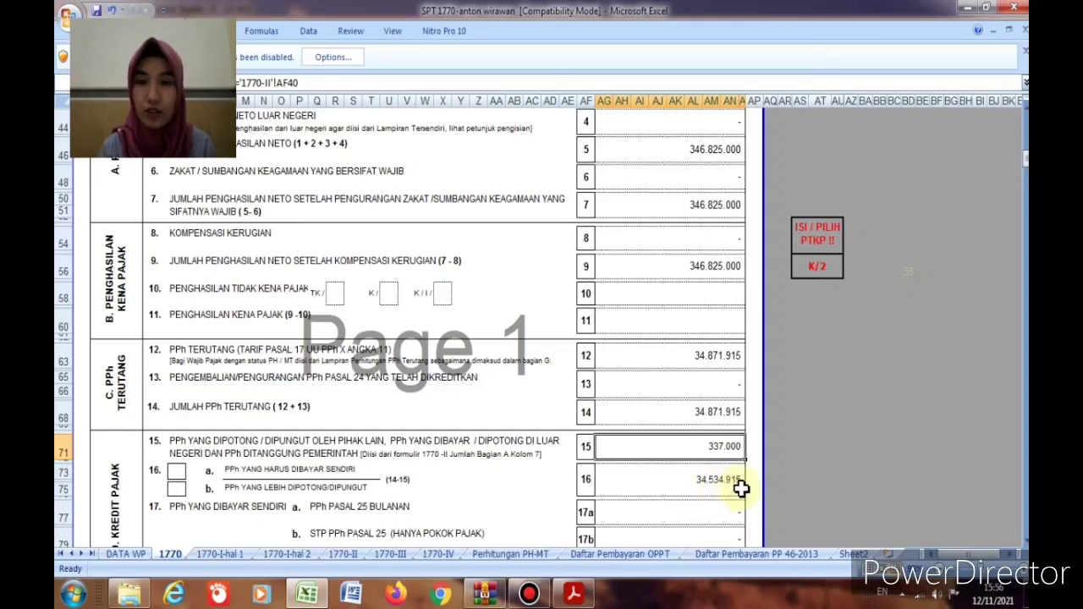
- Look up the yearly PPh Pasal 25 instalments in the case PDF and enter 23305930 in line 17a of the 1770 form
scroll(710, 444, "down", 2)
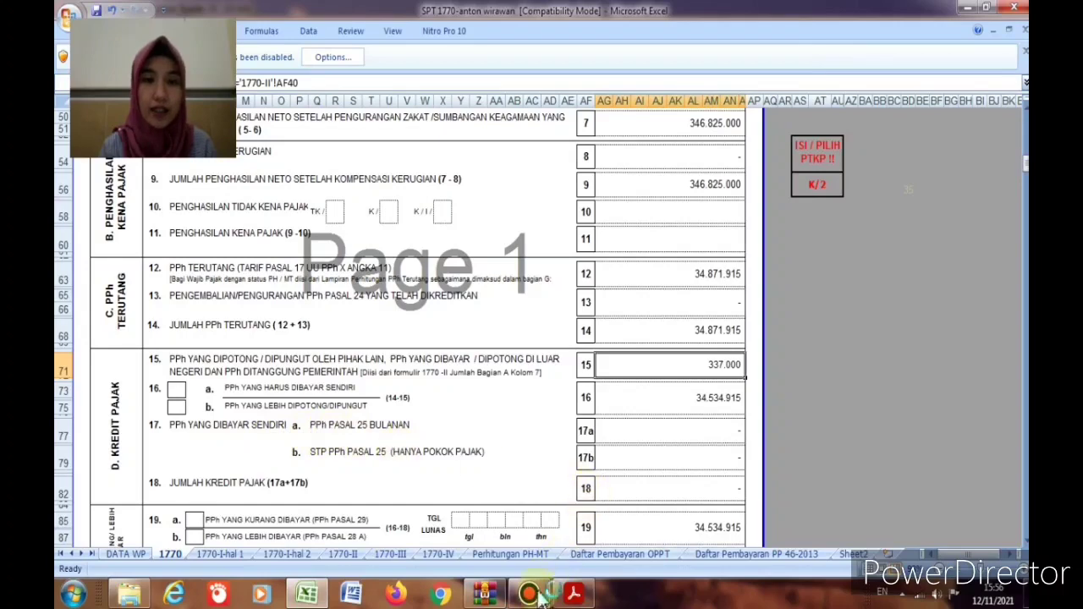
left_click(573, 595)
scroll(449, 503, "down", 1)
scroll(449, 467, "up", 3)
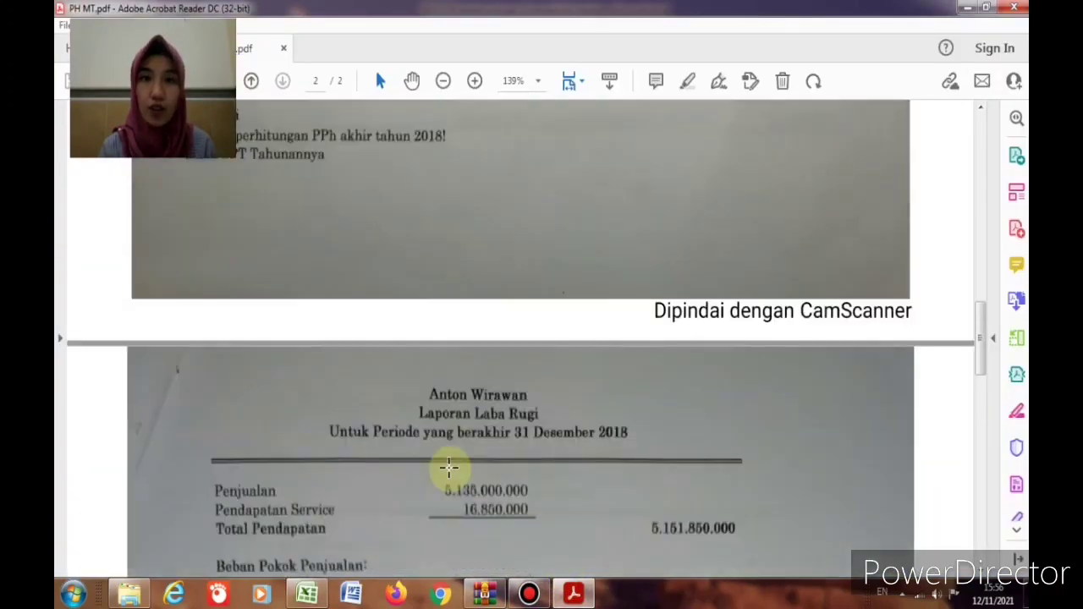
scroll(448, 467, "up", 5)
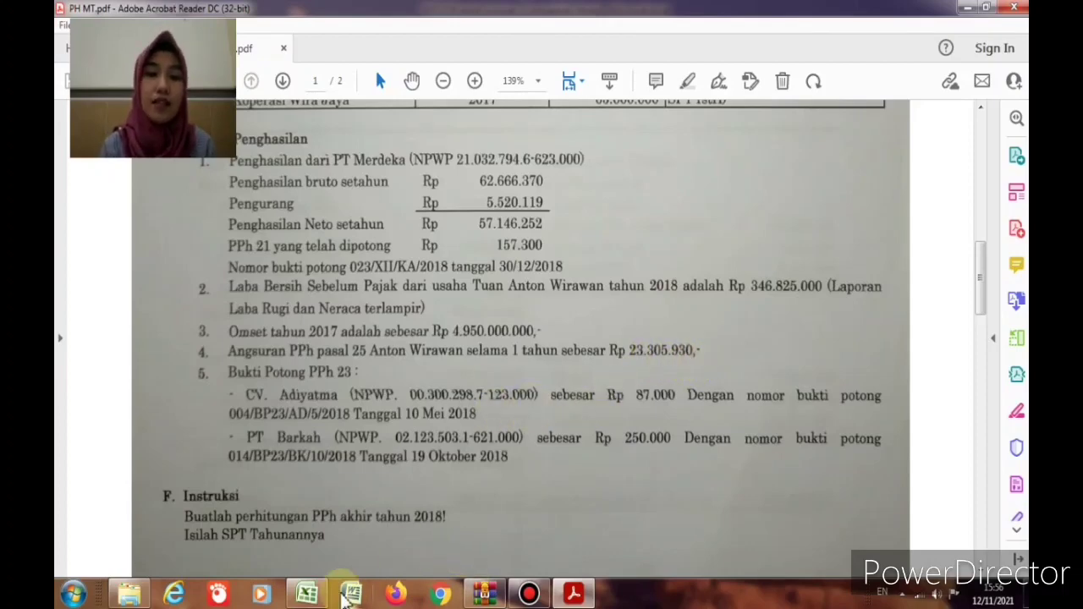
left_click(305, 592)
left_click(701, 433)
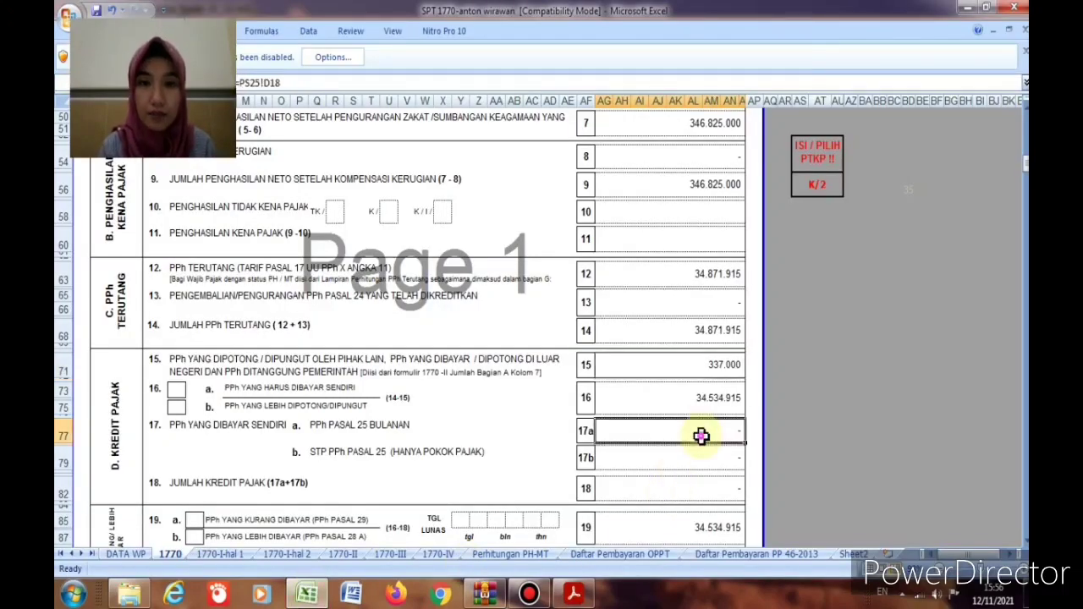
type("23305930")
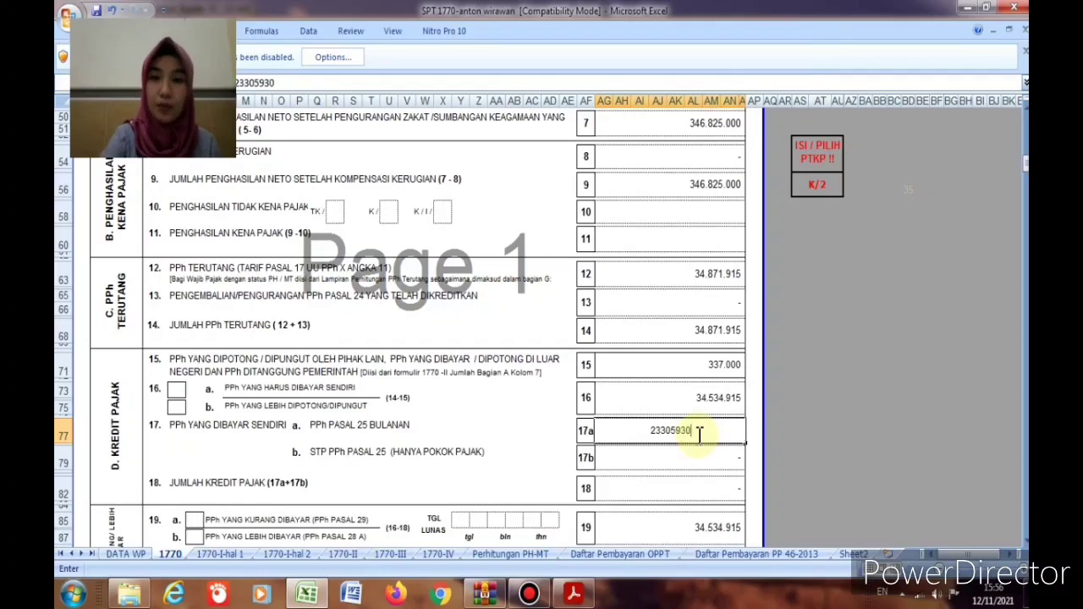
key("Return")
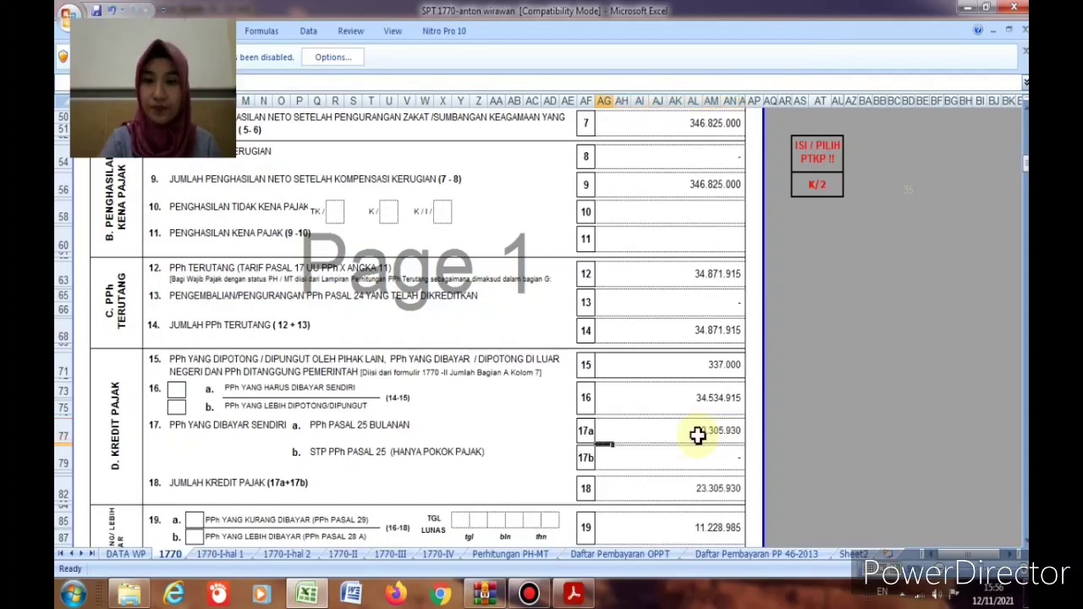
- Check the formulas for the total tax credit in line 18 and the underpaid or overpaid tax in line 19
left_click(704, 494)
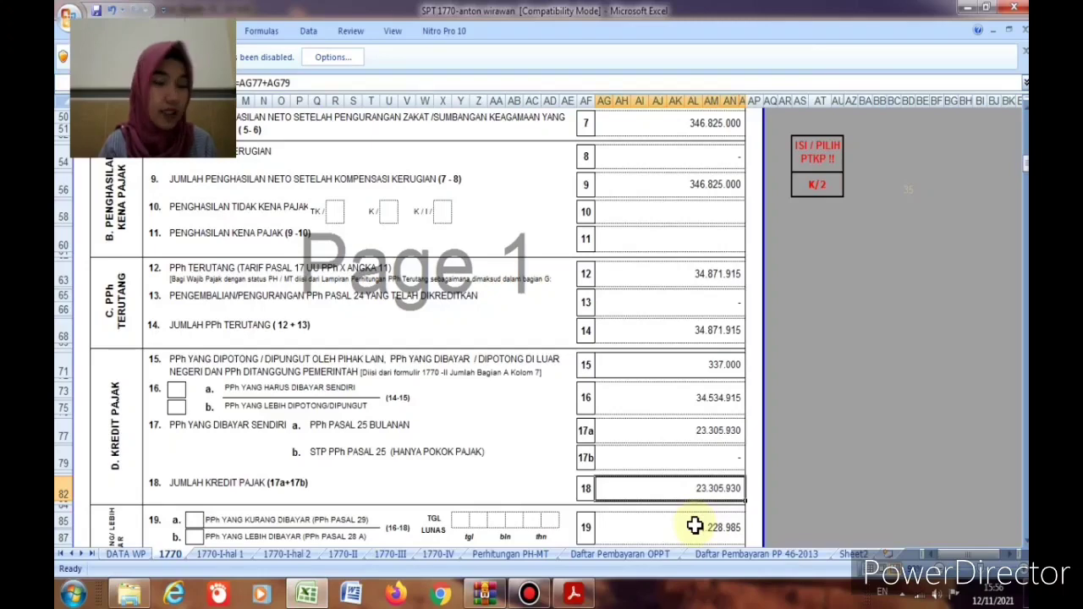
left_click(700, 525)
scroll(728, 524, "down", 1)
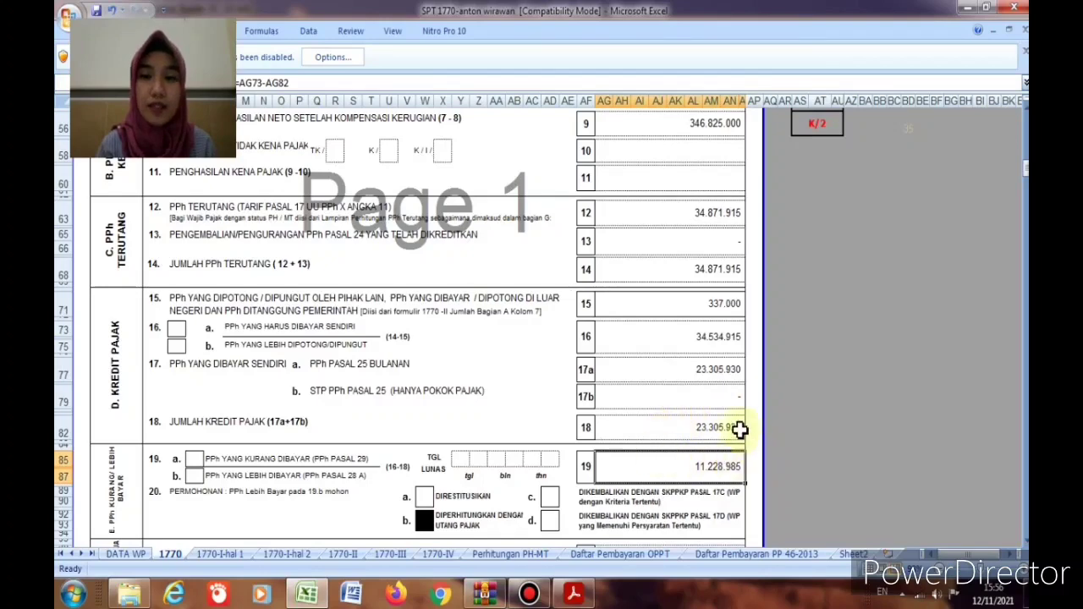
- Mark option 19.a, PPh yang kurang dibayar (PPh Pasal 29), with an x
scroll(751, 427, "down", 2)
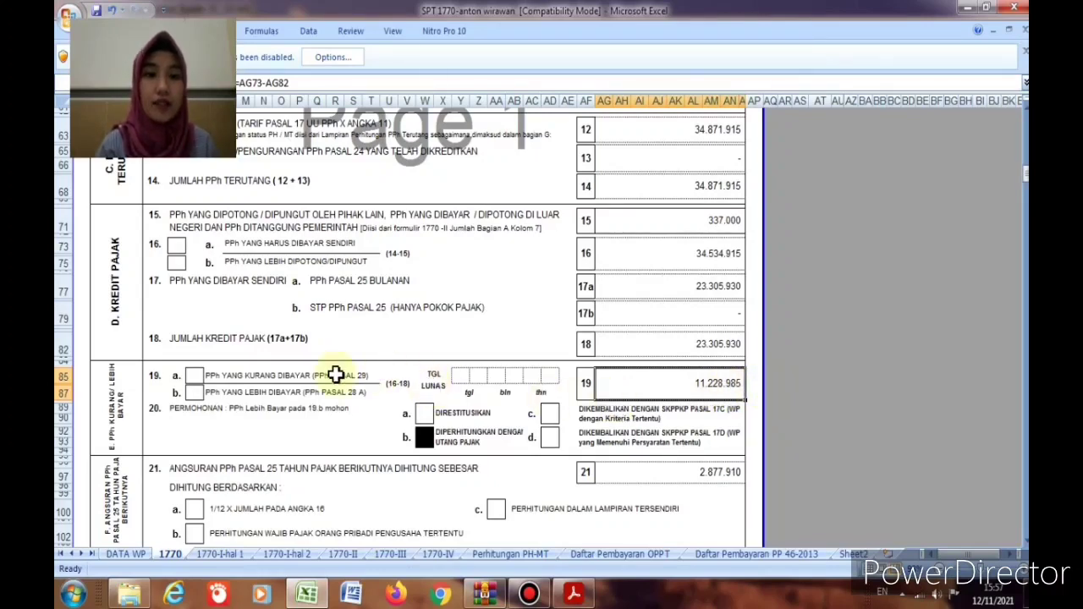
left_click(198, 377)
type("x")
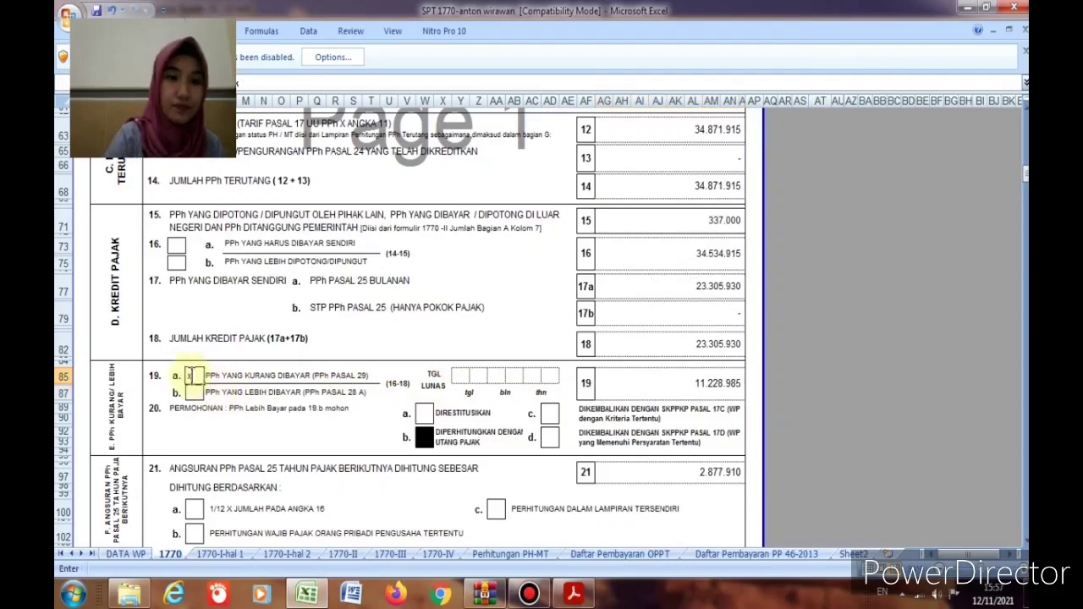
- Fill in the Tgl Lunas boxes of line 19 with the payment date 30 03 19, one digit per box
left_click(466, 378)
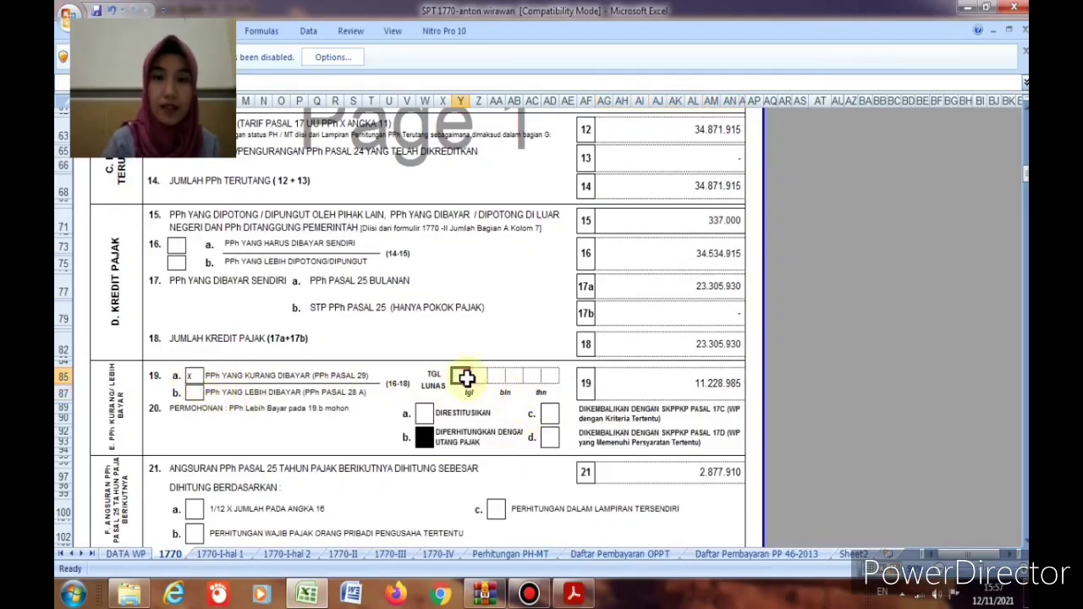
scroll(467, 377, "down", 6)
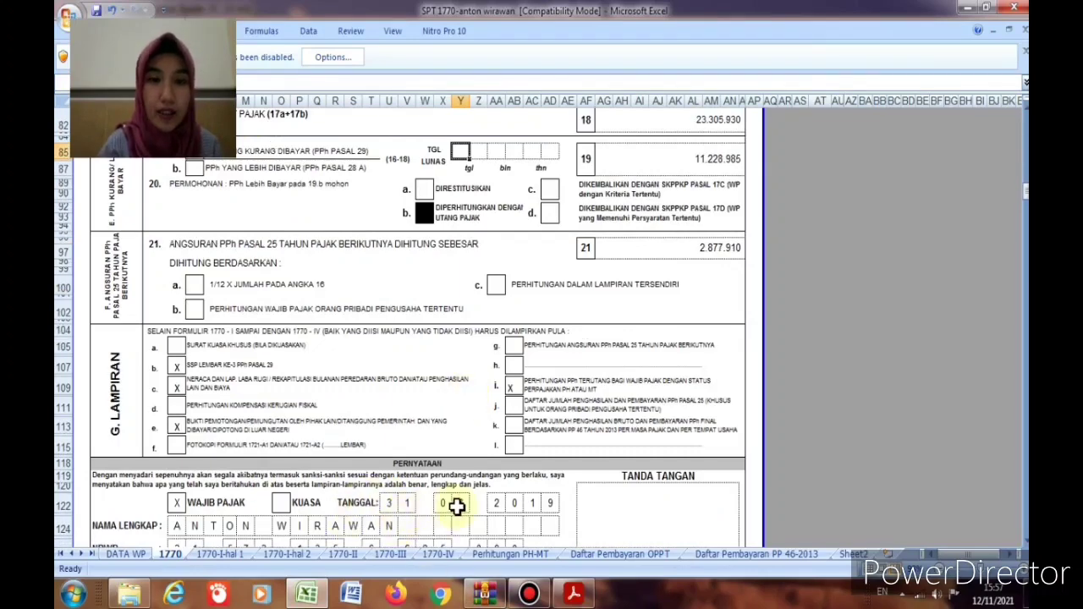
scroll(457, 507, "up", 2)
scroll(448, 303, "up", 1)
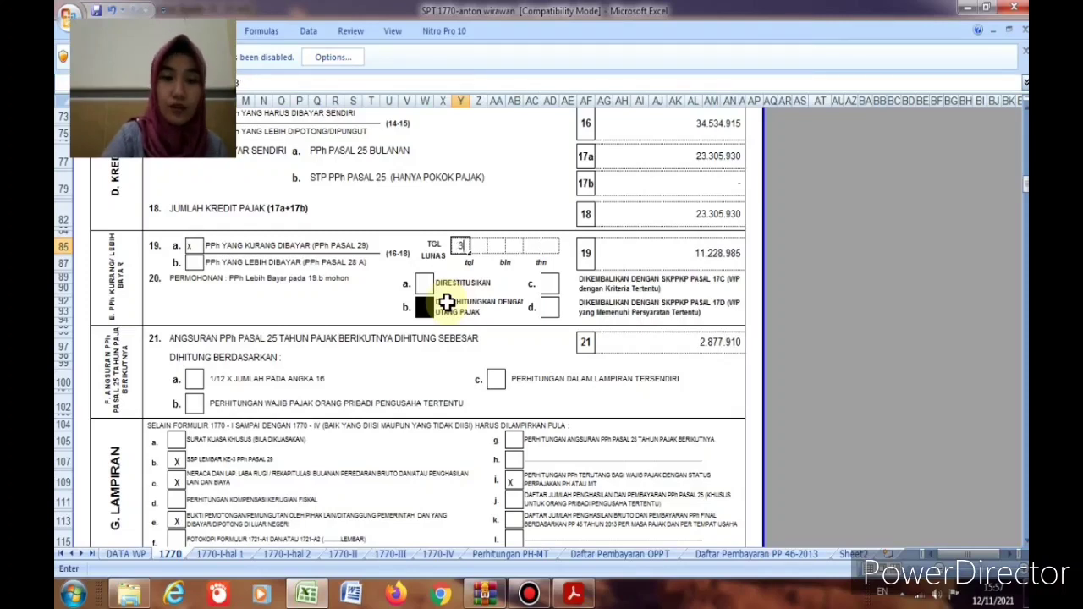
key("Tab")
type("0")
key("Tab")
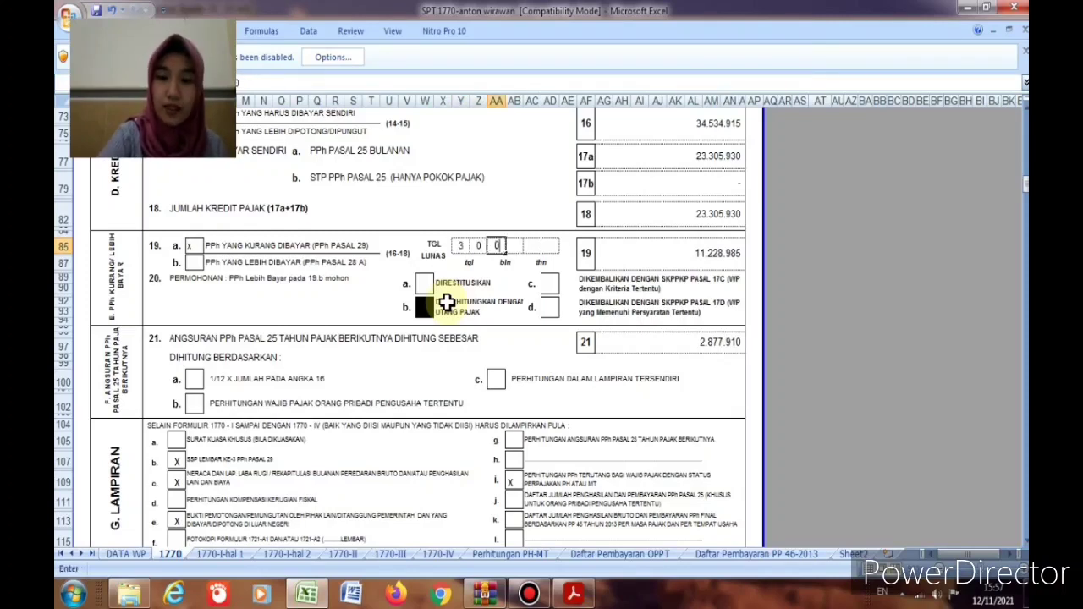
type("0")
key("Tab")
type("3")
key("Tab")
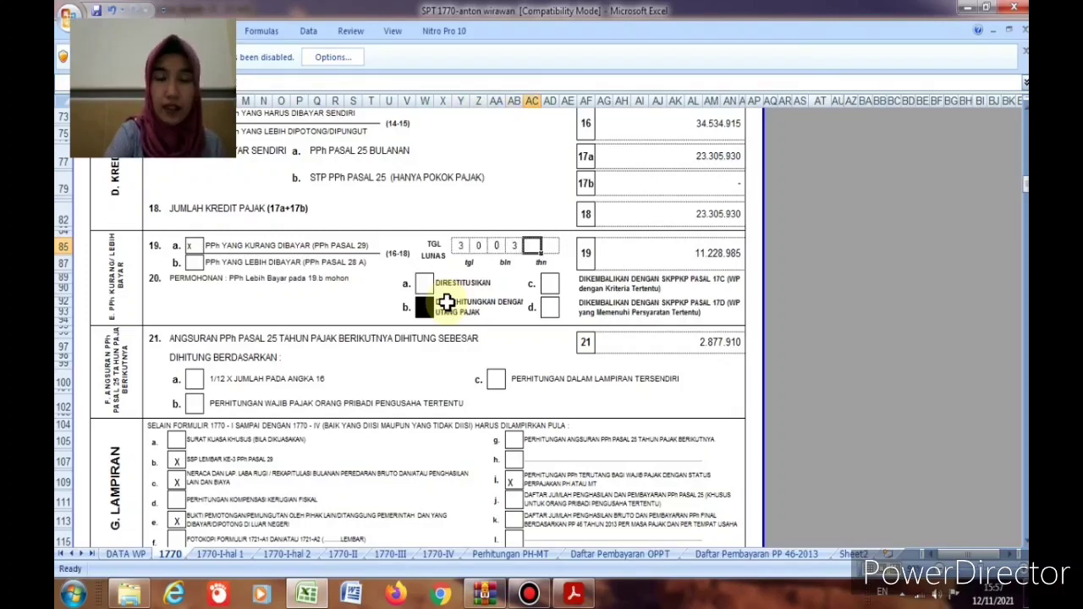
scroll(446, 303, "down", 5)
scroll(445, 304, "up", 7)
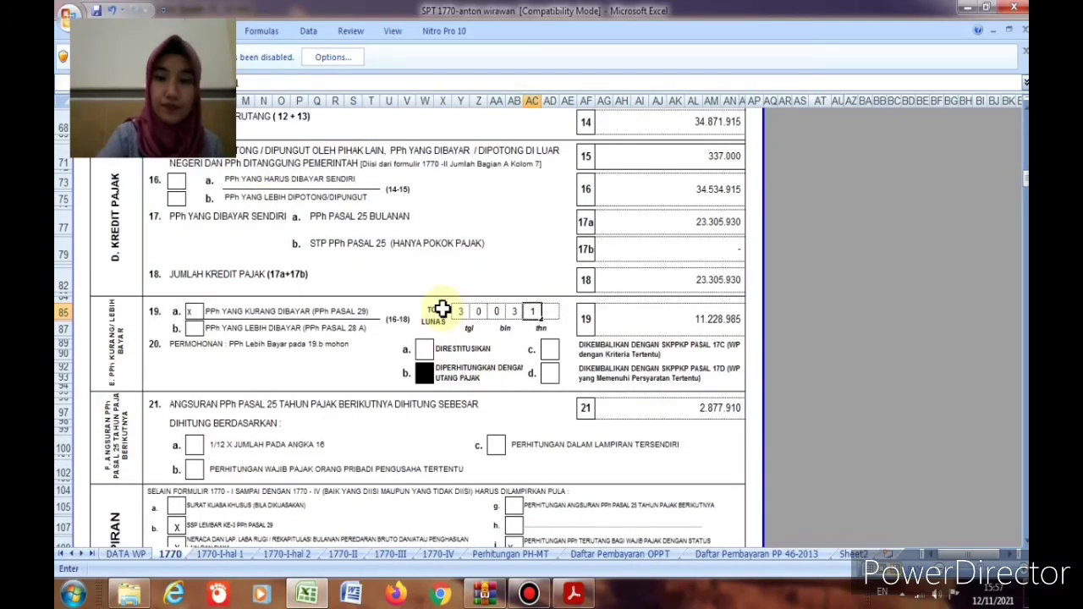
key("Tab")
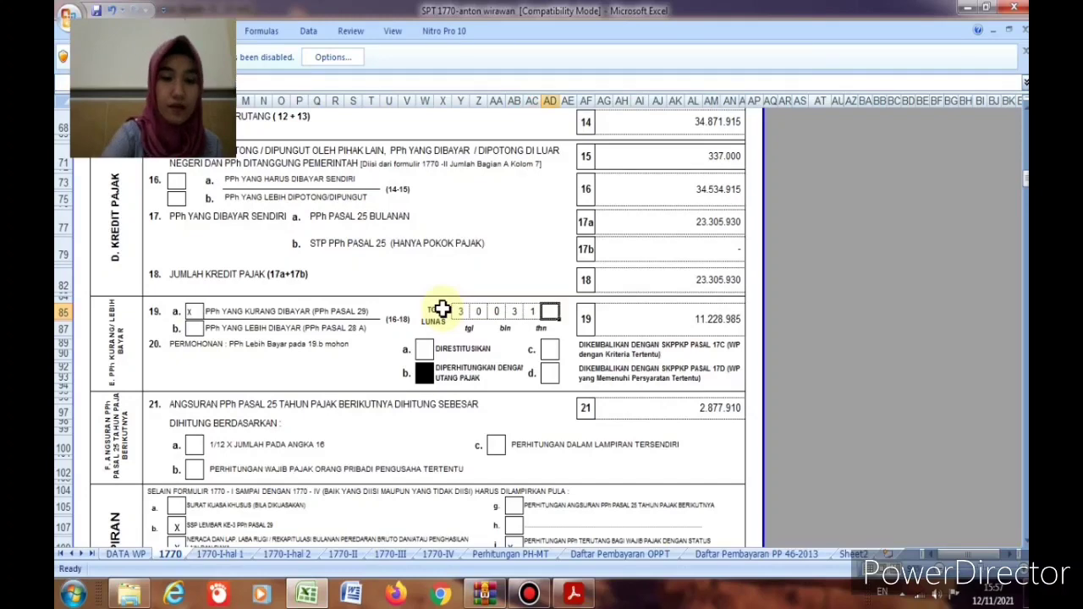
key("Return")
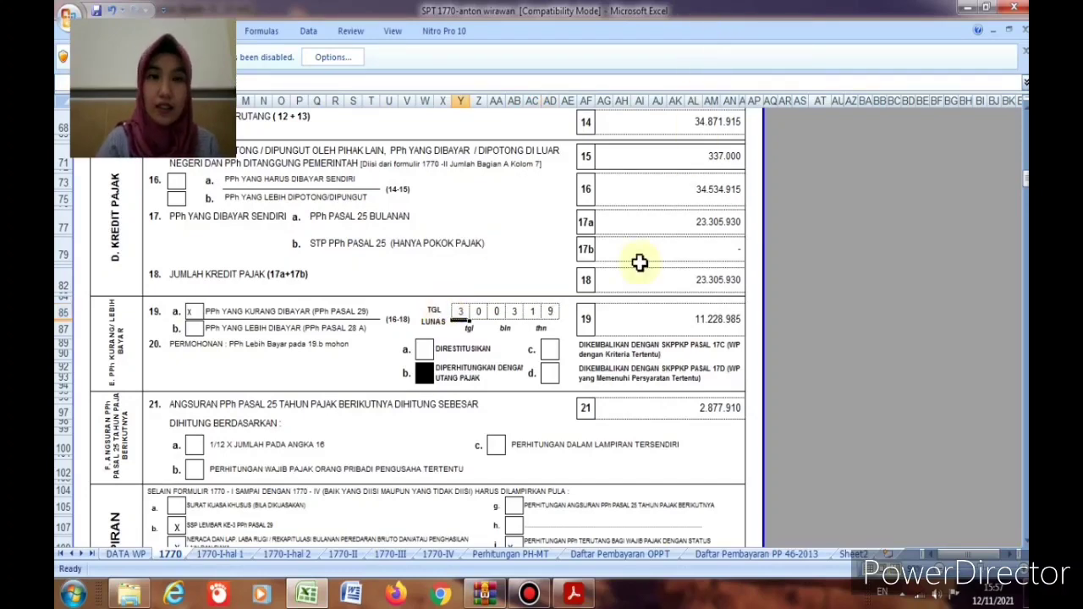
- Check the formula for next year's PPh Pasal 25 instalment in line 21 of the 1770 form
scroll(732, 352, "down", 3)
scroll(731, 352, "down", 3)
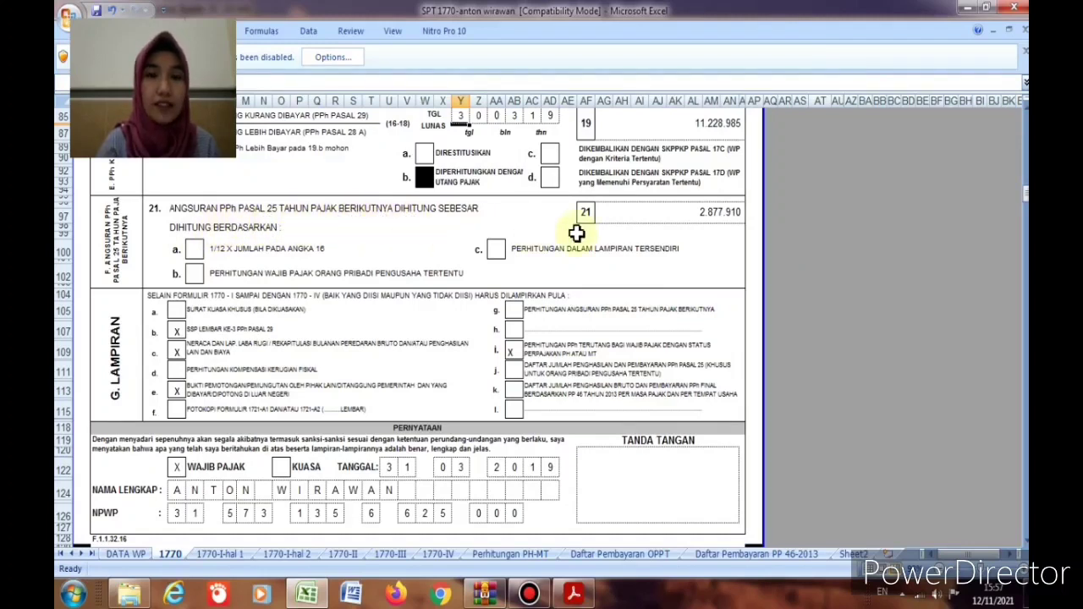
left_click(727, 217)
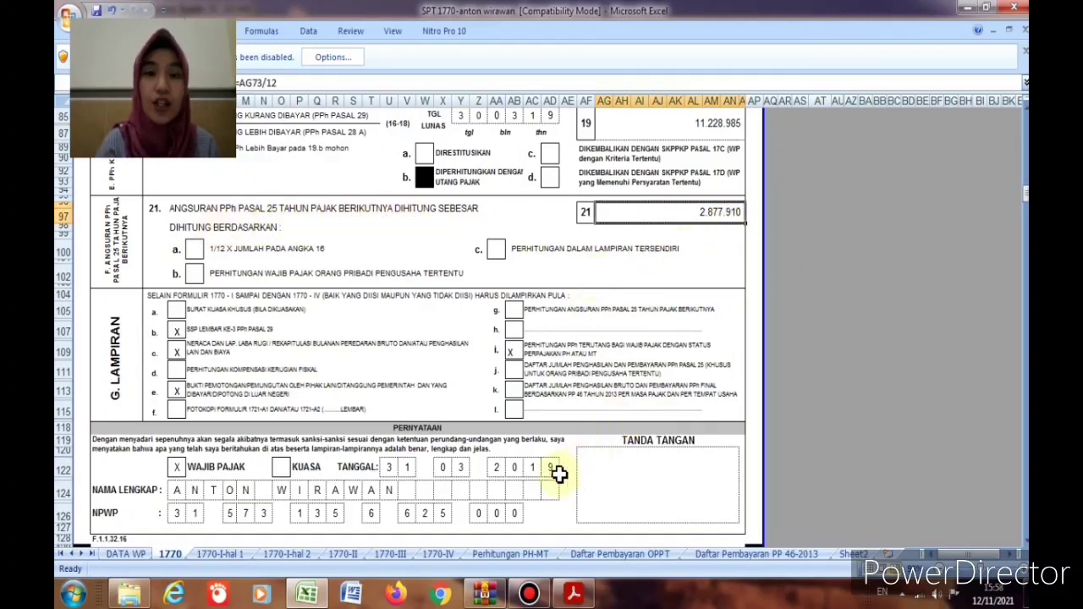